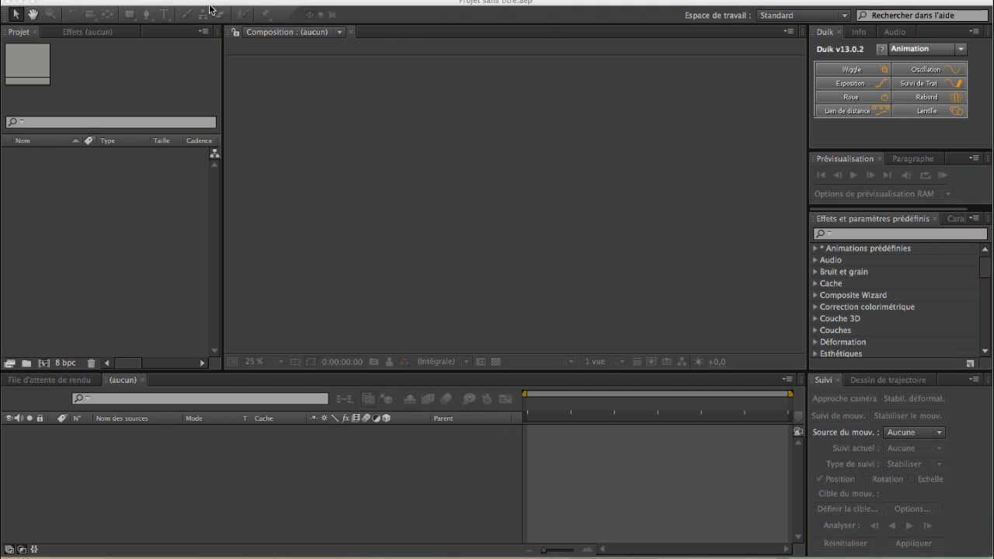
Select the Standard workspace for the interface layout.
click(160, 4)
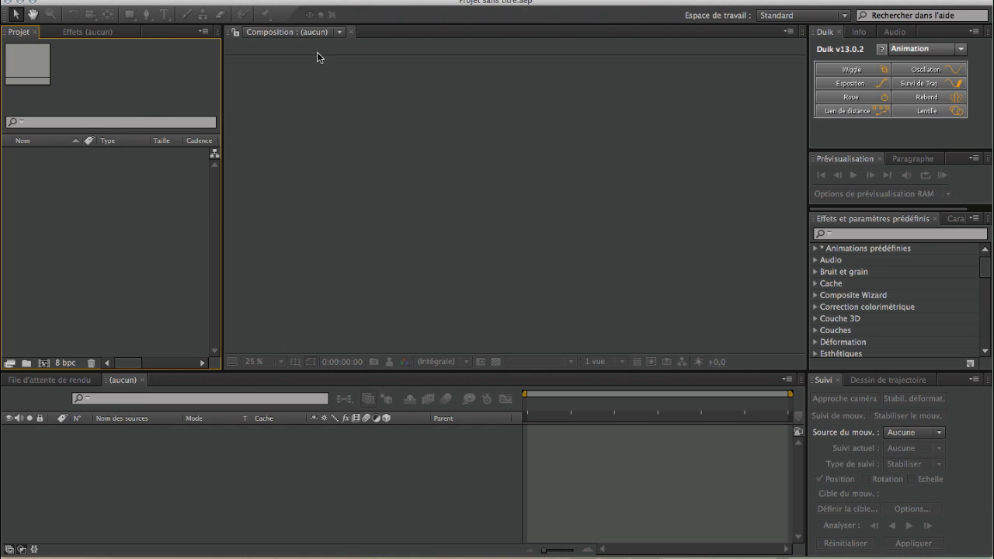
click(736, 144)
click(131, 72)
click(791, 20)
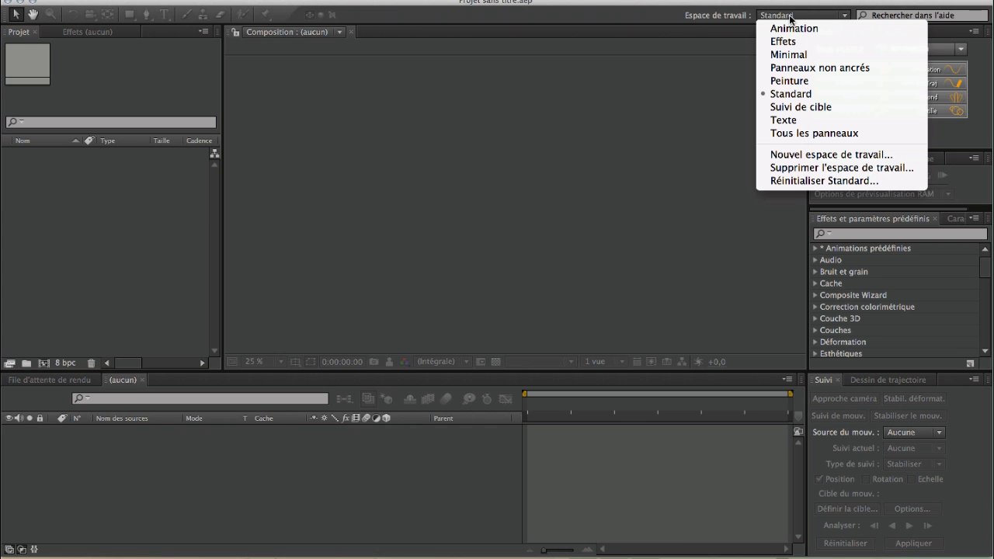
click(790, 97)
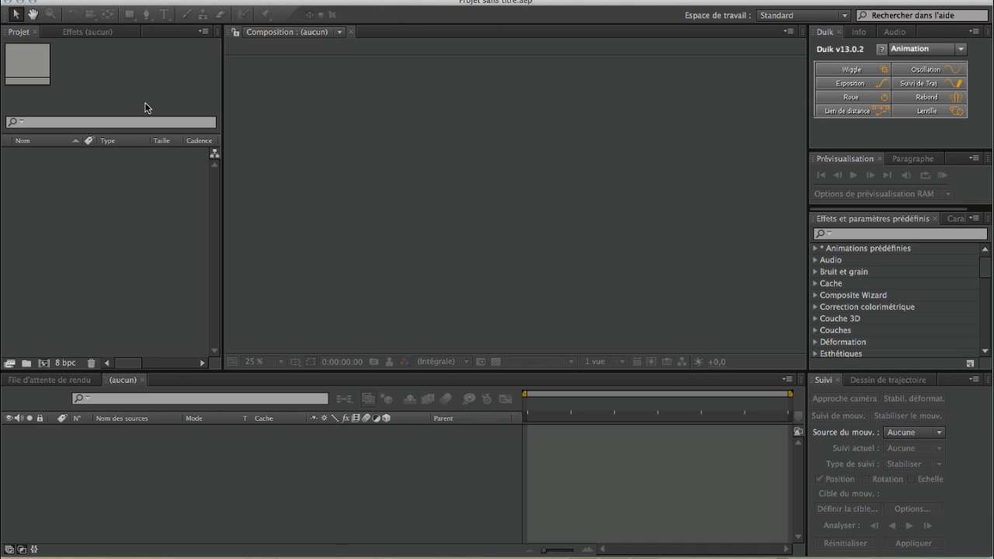
click(827, 15)
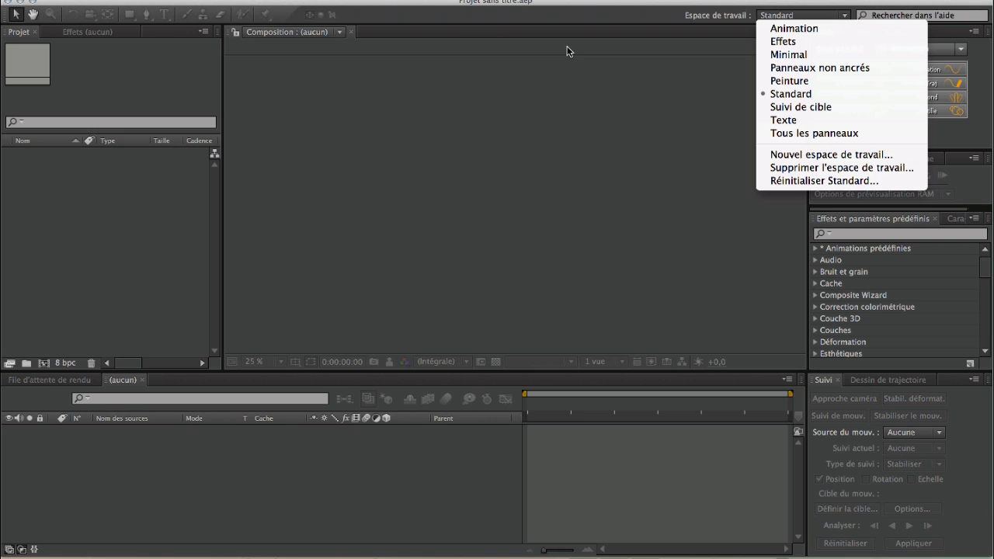
click(653, 23)
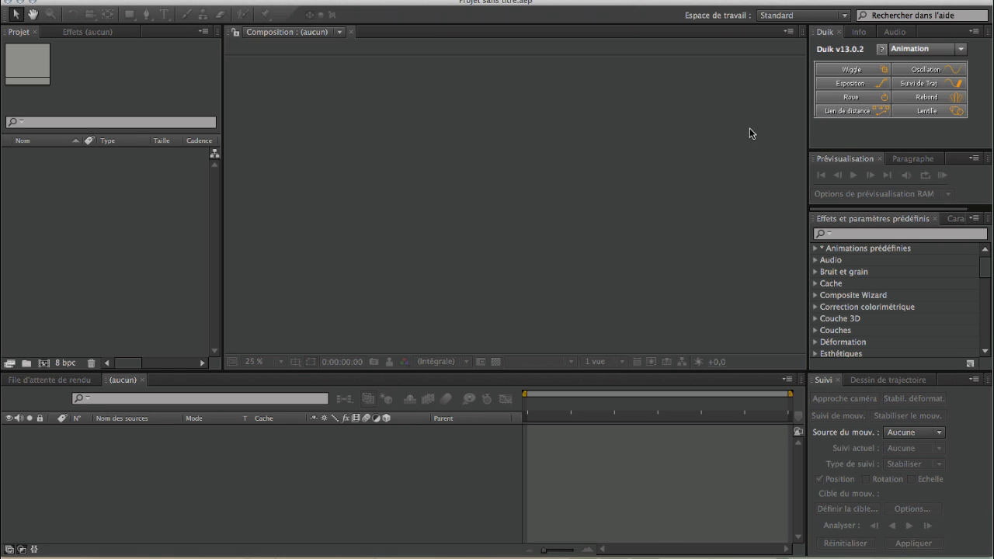
Reduce the height of the Duik panel group slightly, and bring up the Audio panel and close it.
drag(858, 149, 858, 132)
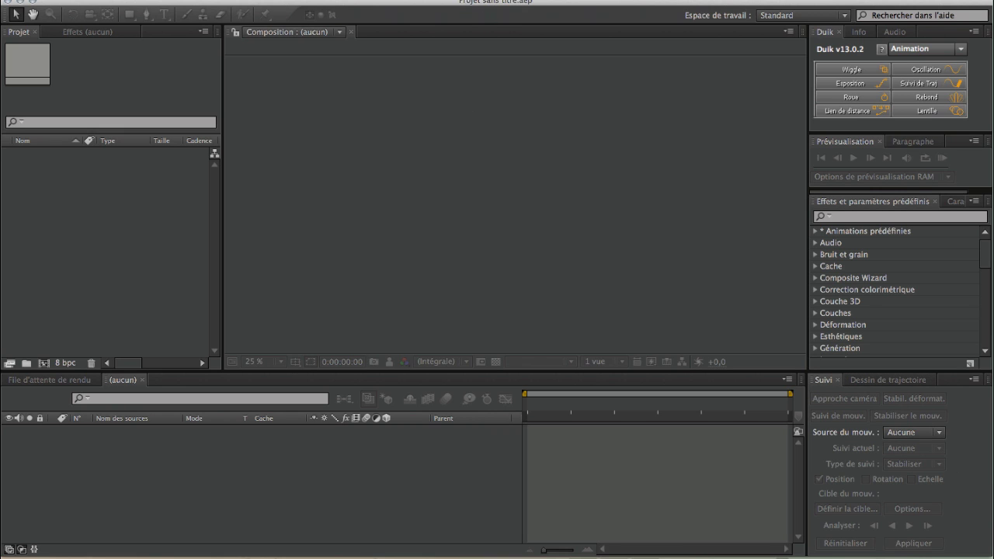
click(483, 0)
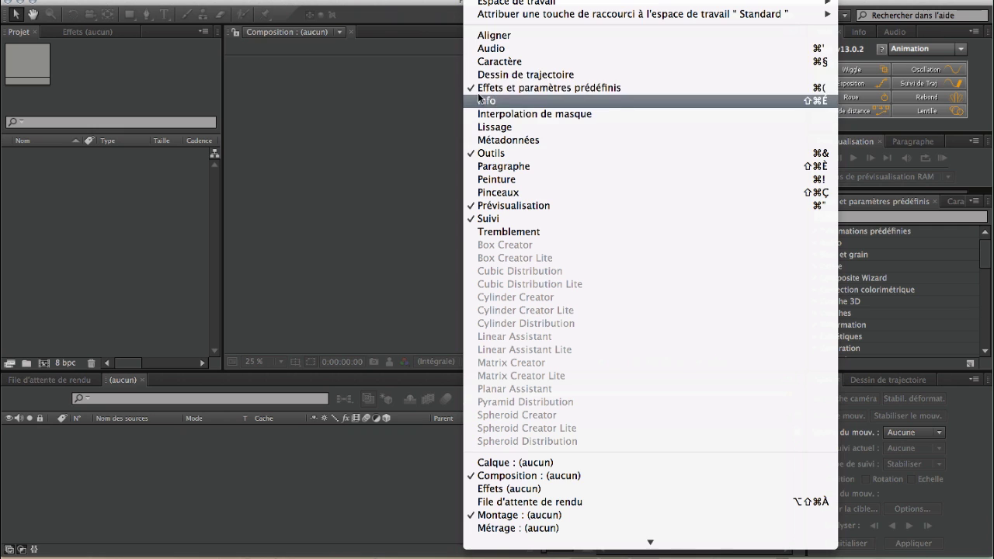
click(490, 49)
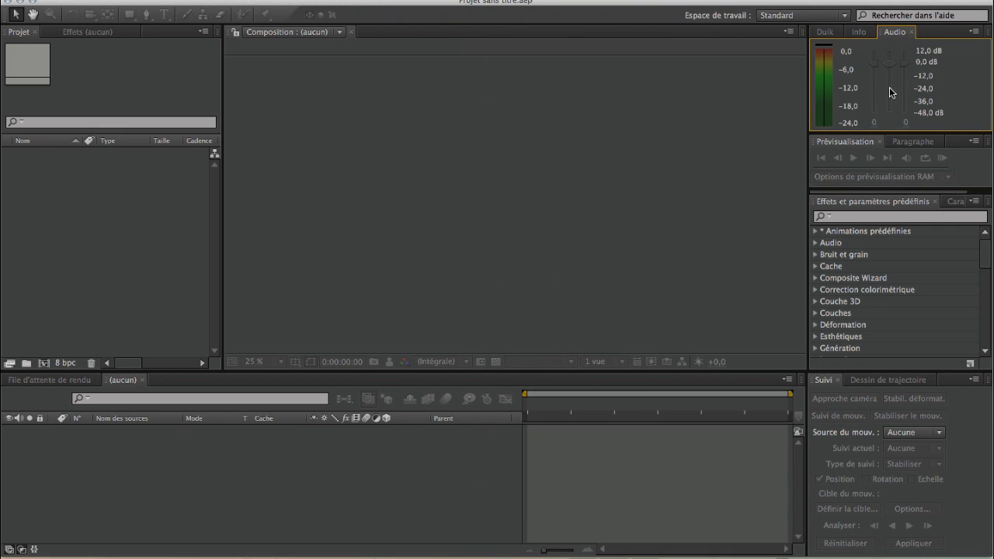
click(912, 33)
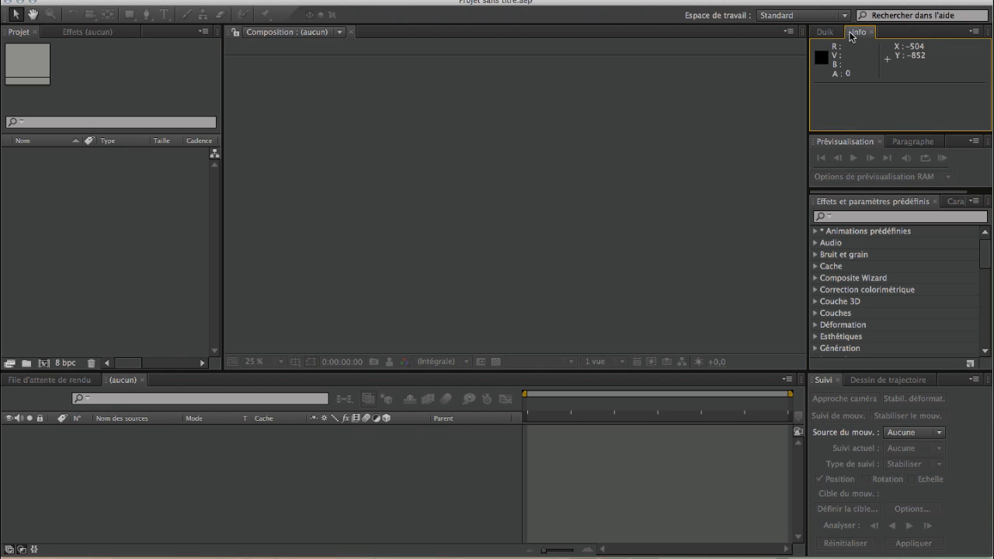
Undock the Info panel into a floating window and dock it back in the Duik group, ahead of Duik.
mouse_move(852, 35)
mouse_down()
mouse_move(858, 97)
mouse_move(891, 147)
mouse_move(850, 35)
mouse_up()
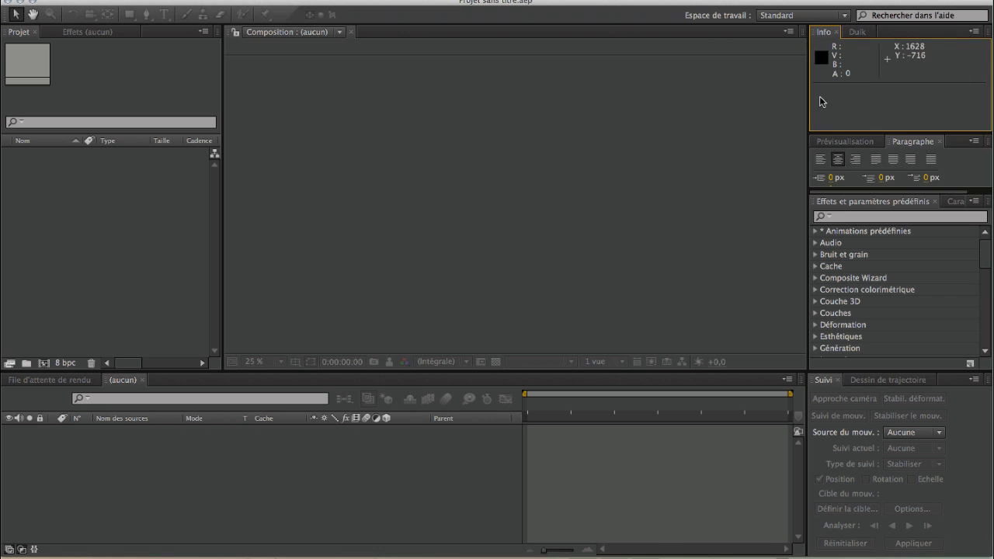
drag(739, 94, 812, 62)
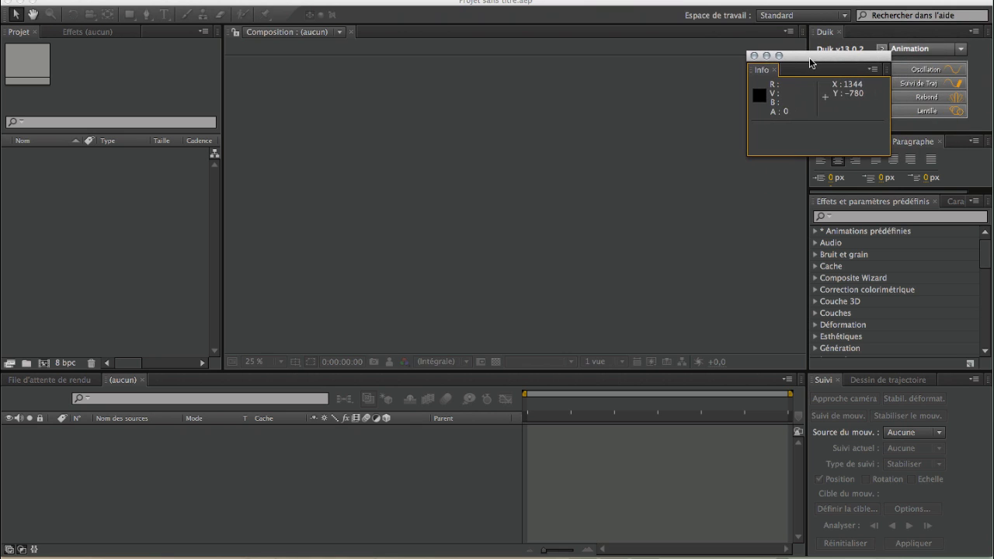
drag(752, 75, 850, 33)
click(230, 37)
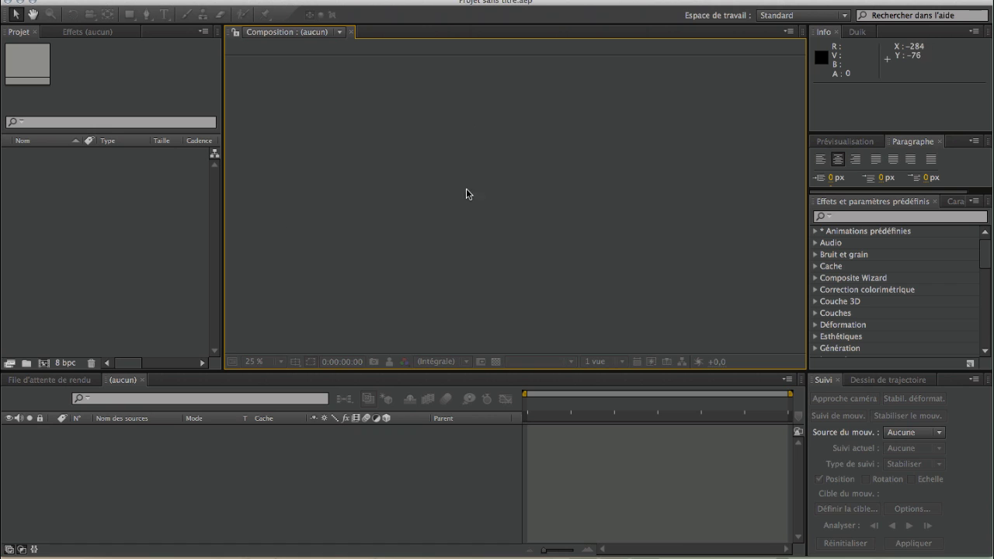
click(74, 196)
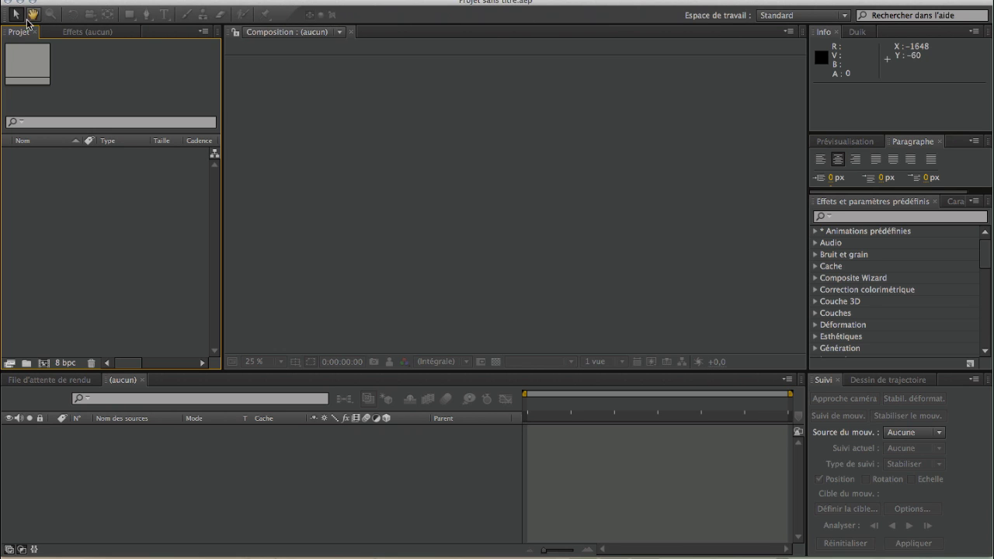
click(343, 0)
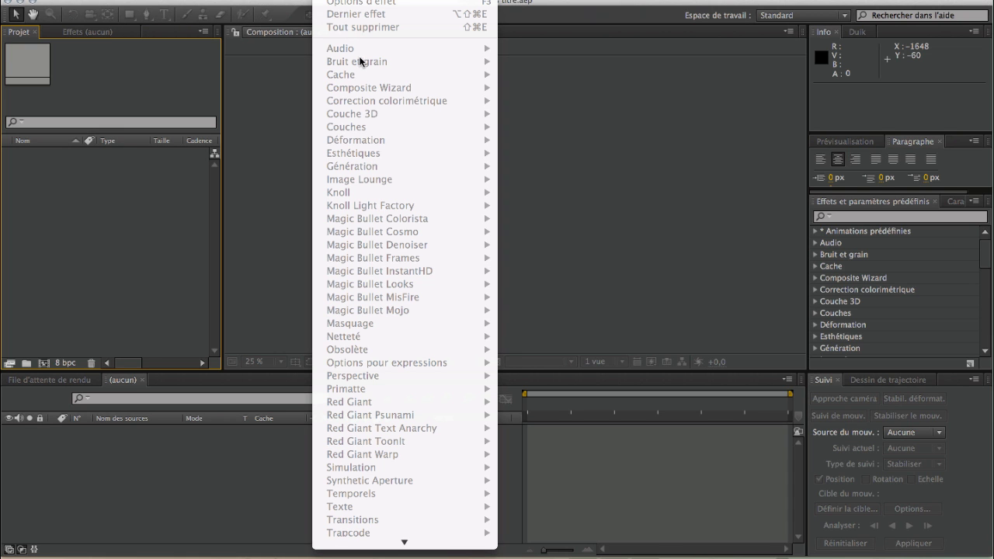
scroll(357, 69, down, 1)
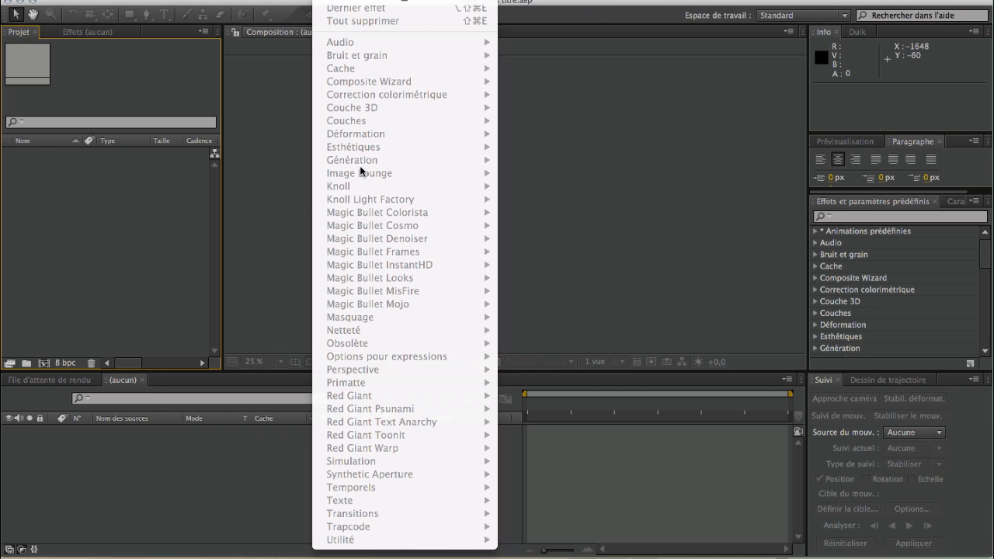
scroll(359, 165, up, 1)
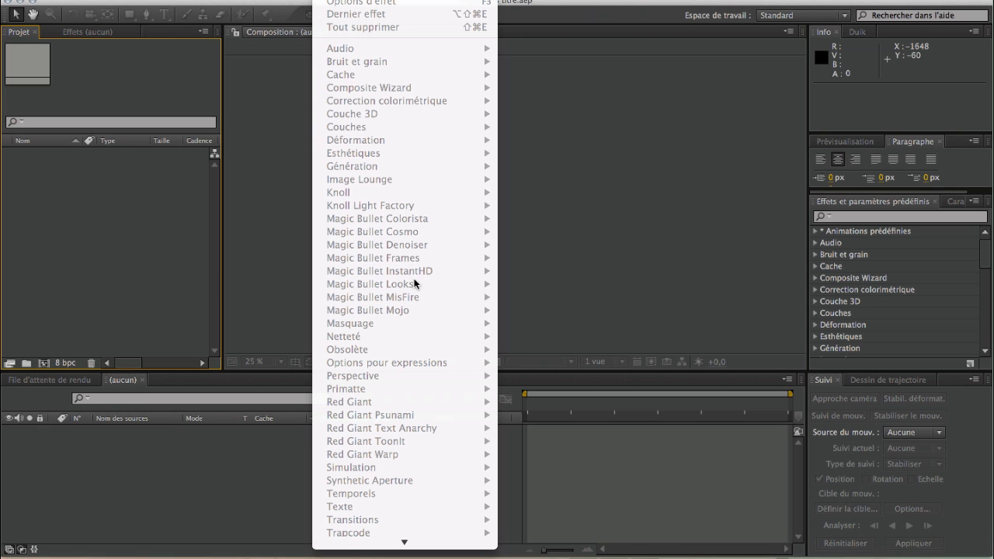
click(47, 200)
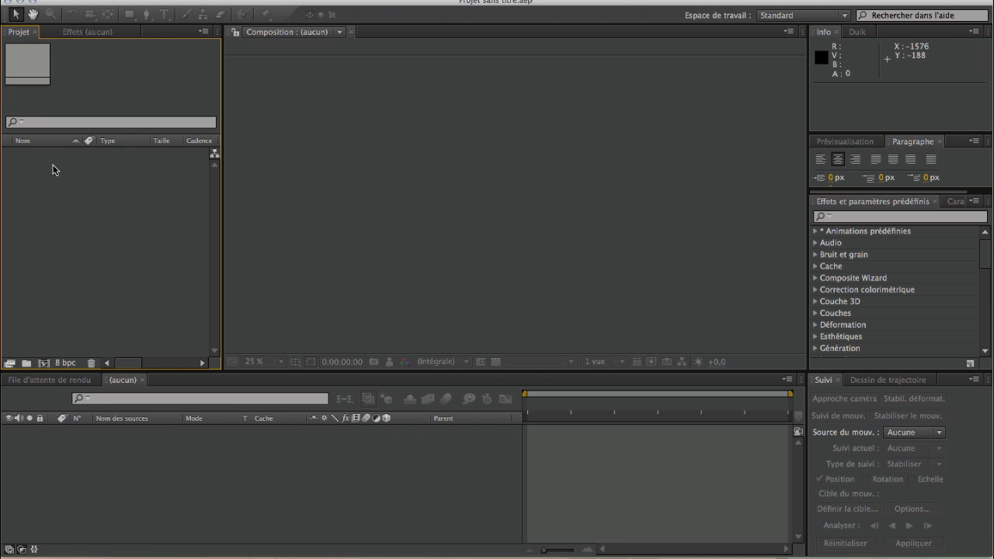
right_click(30, 191)
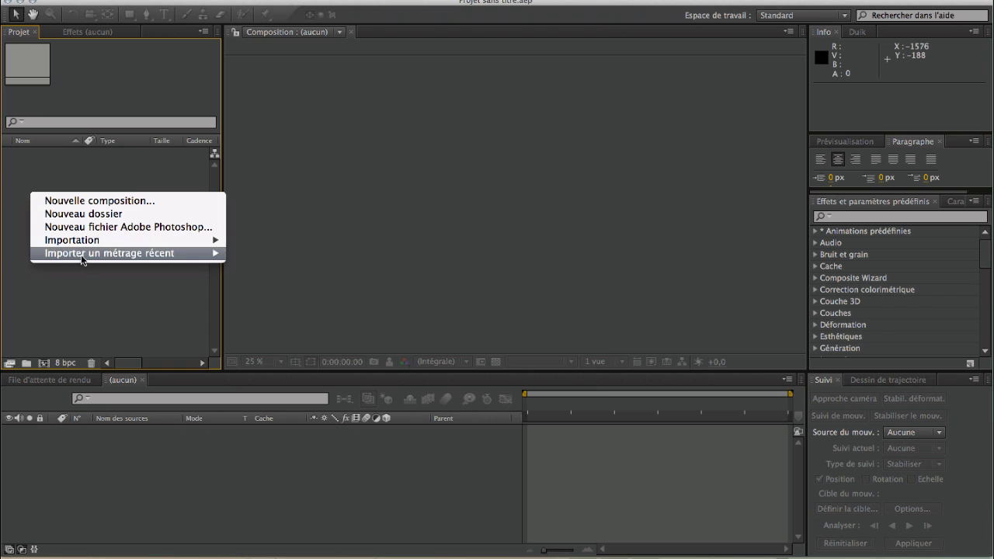
mouse_move(86, 241)
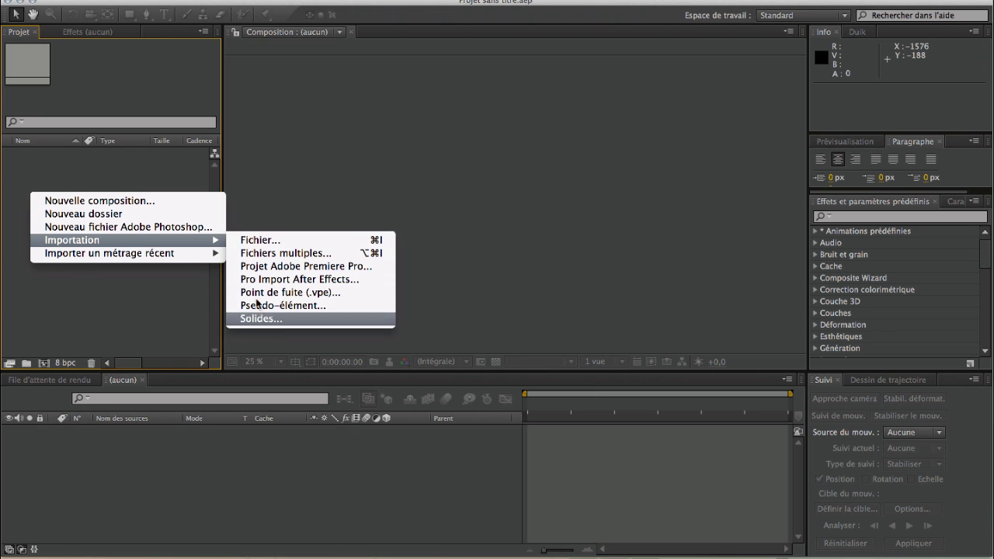
mouse_move(175, 258)
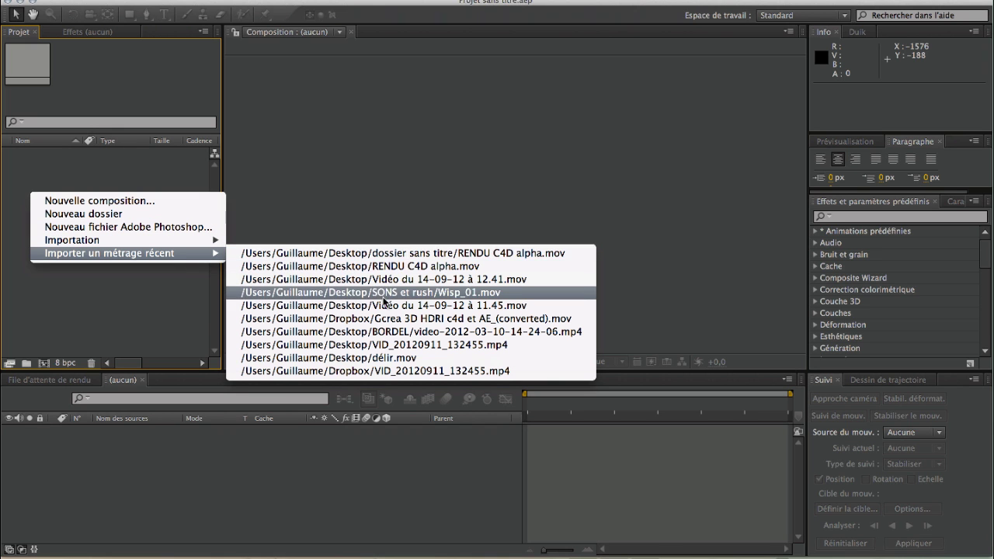
click(389, 332)
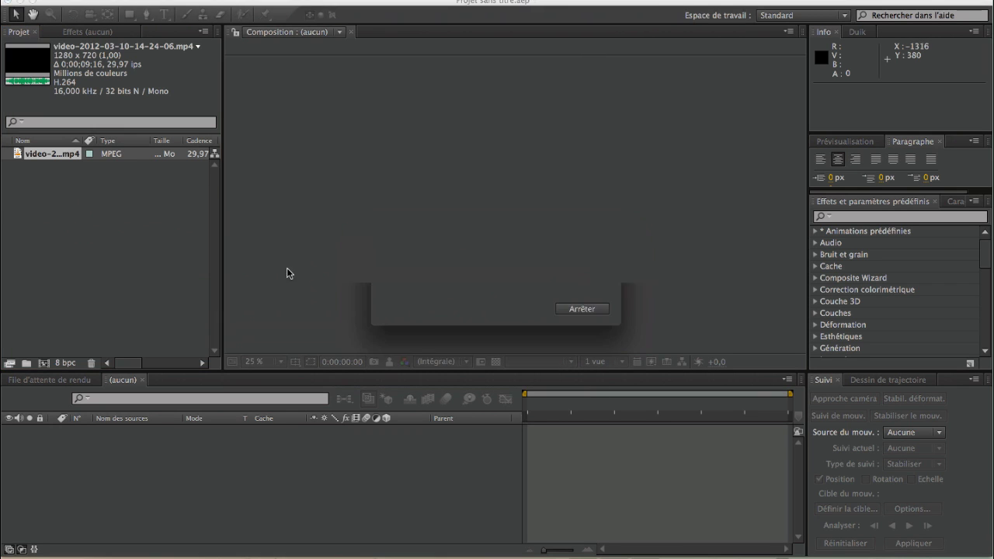
click(21, 168)
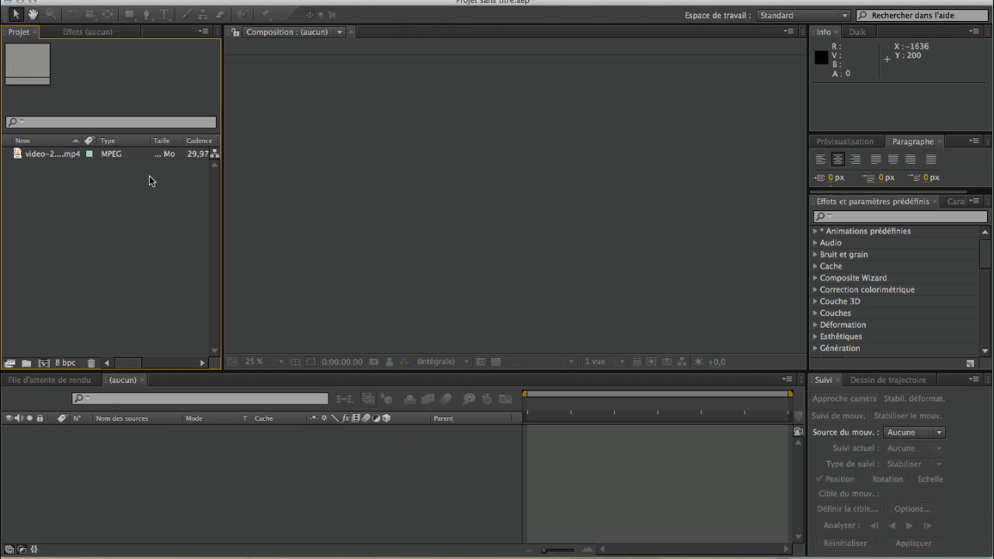
click(39, 158)
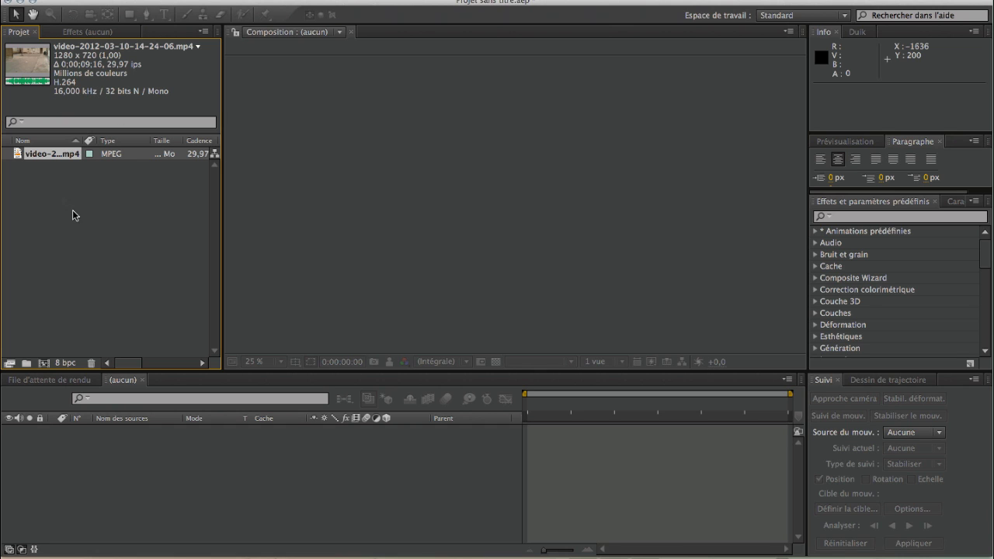
click(80, 173)
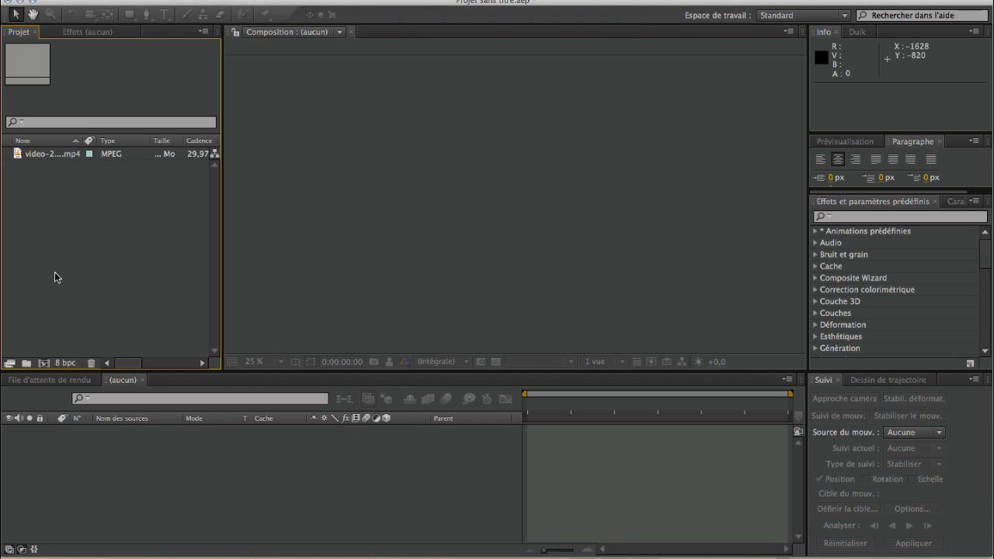
right_click(32, 197)
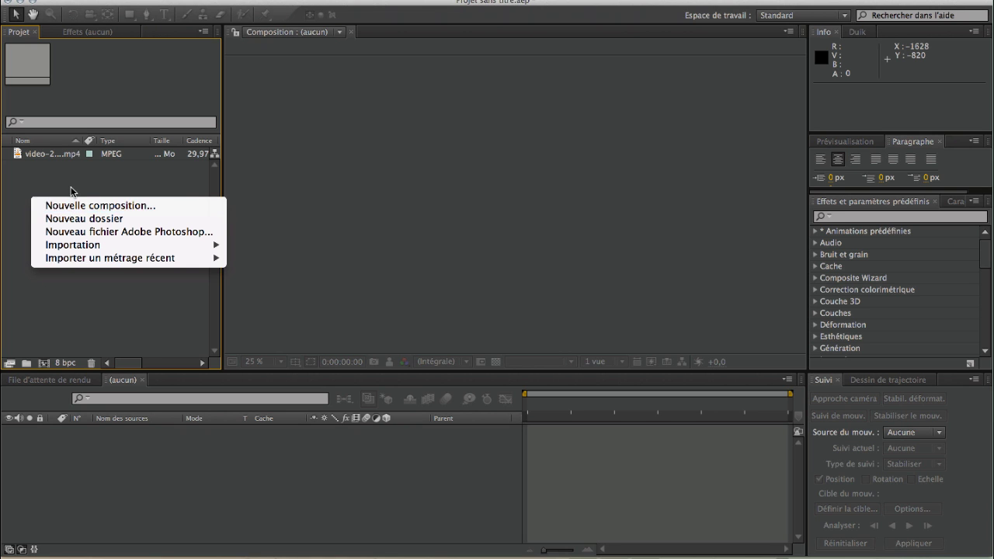
click(127, 43)
click(124, 0)
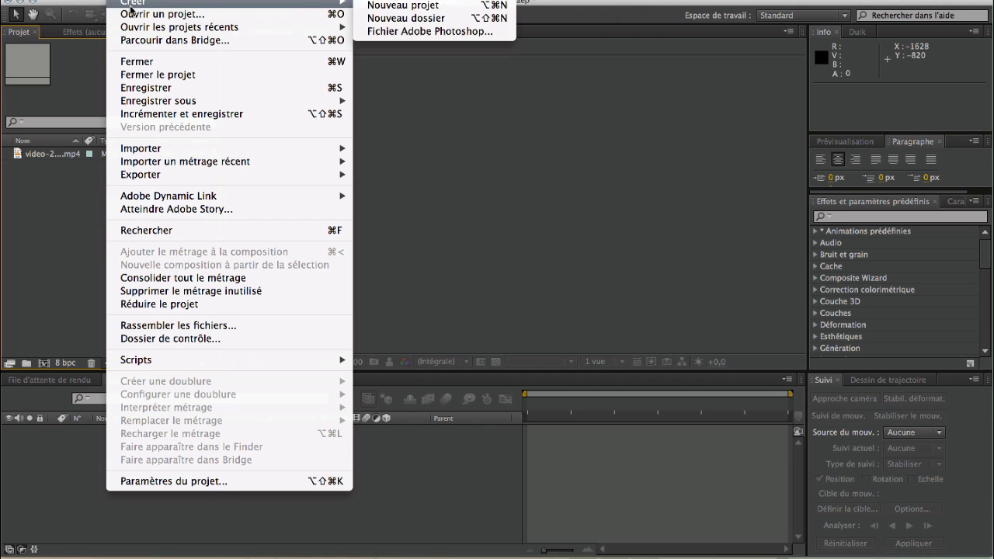
mouse_move(133, 5)
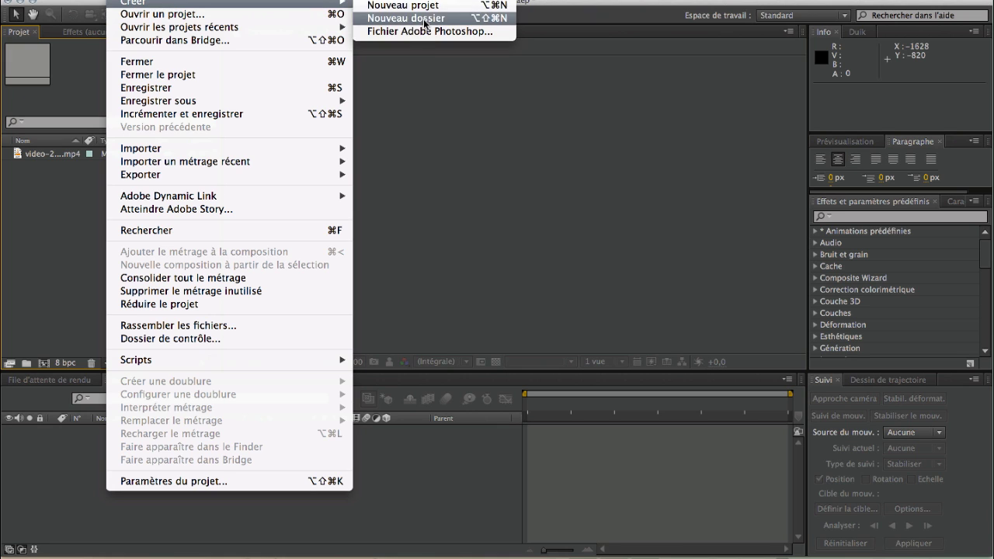
mouse_move(231, 4)
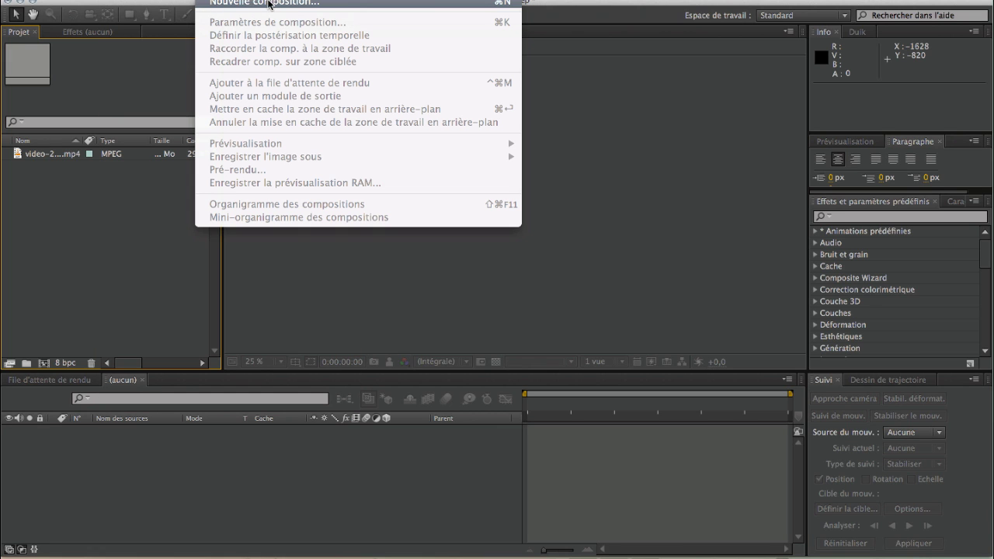
click(124, 181)
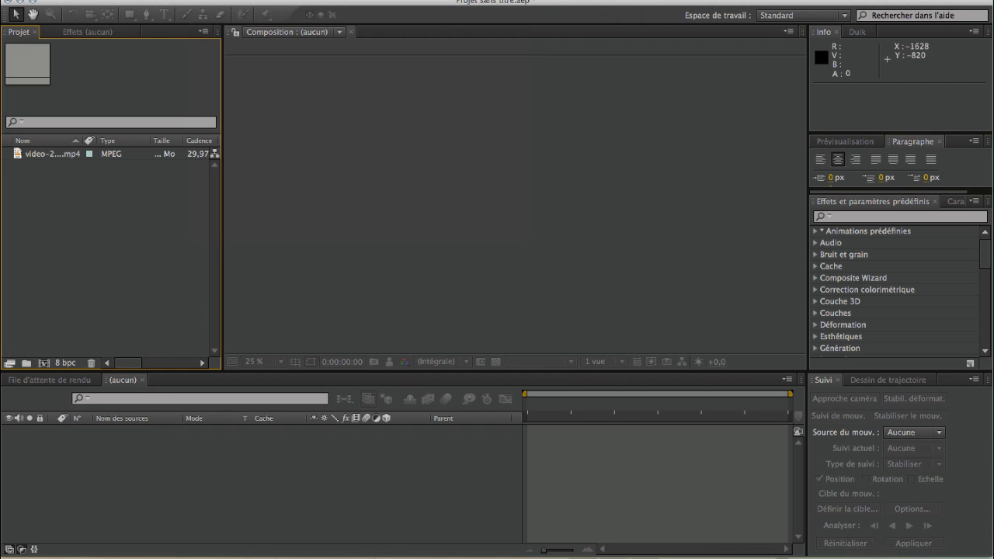
click(285, 0)
mouse_move(229, 0)
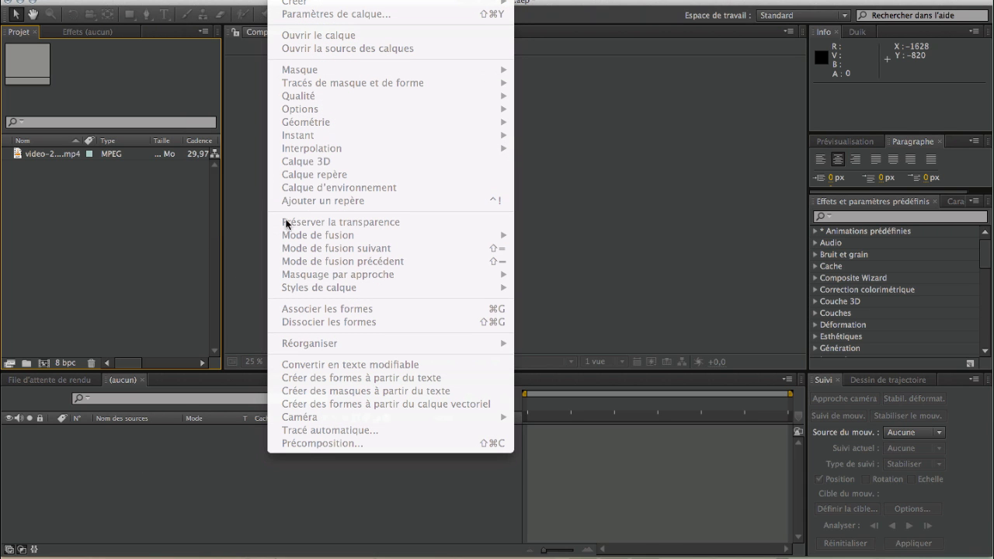
click(147, 199)
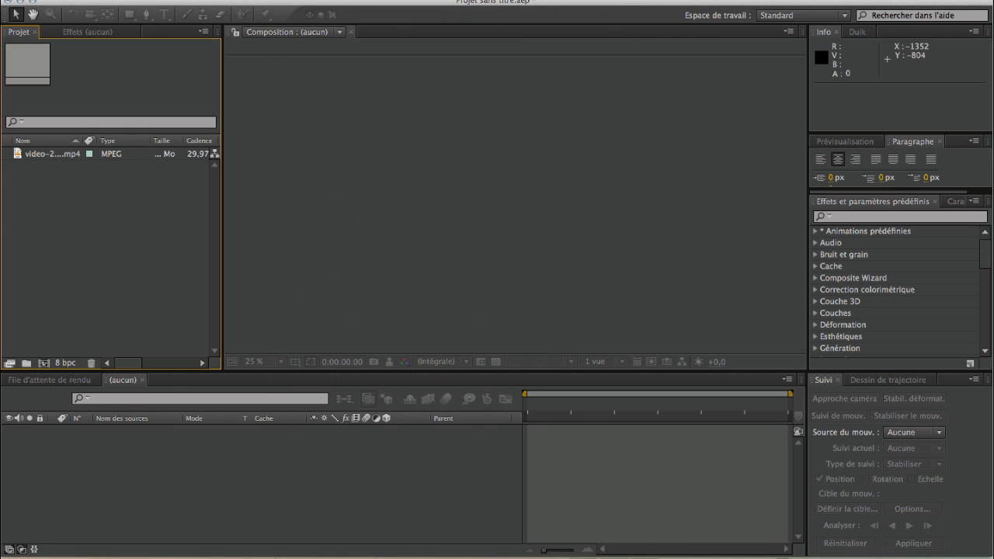
Start a new composition and look through the available presets, keeping HDTV 1080 24.
click(39, 155)
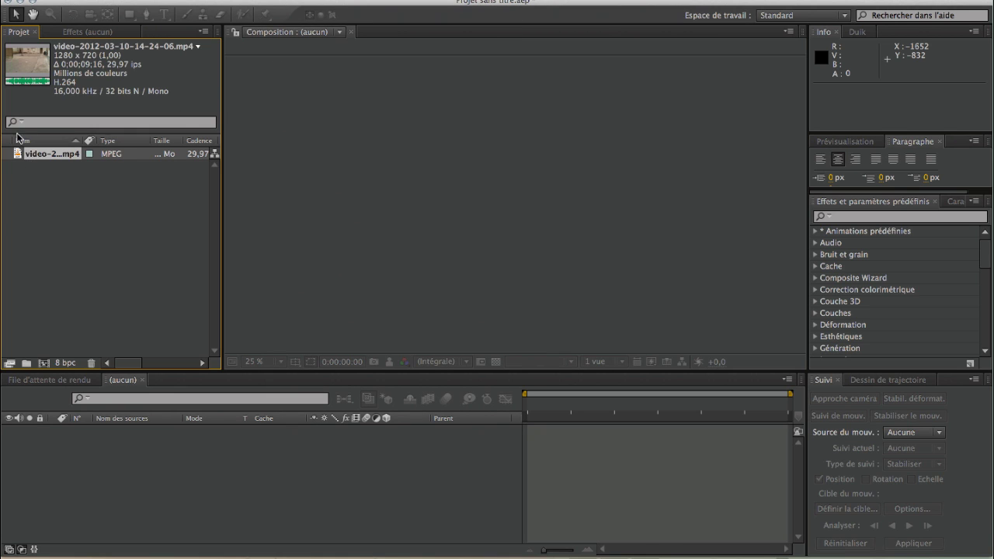
right_click(61, 257)
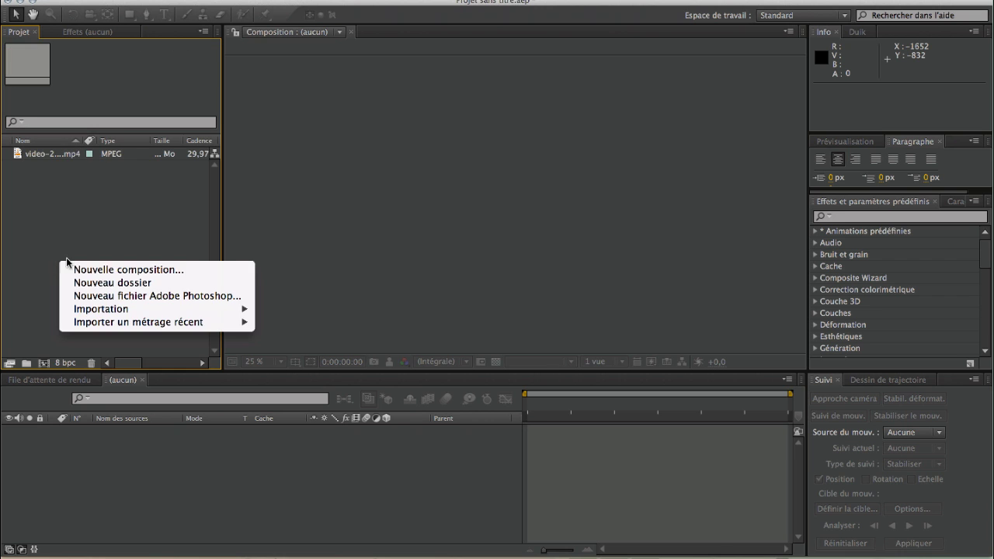
click(85, 269)
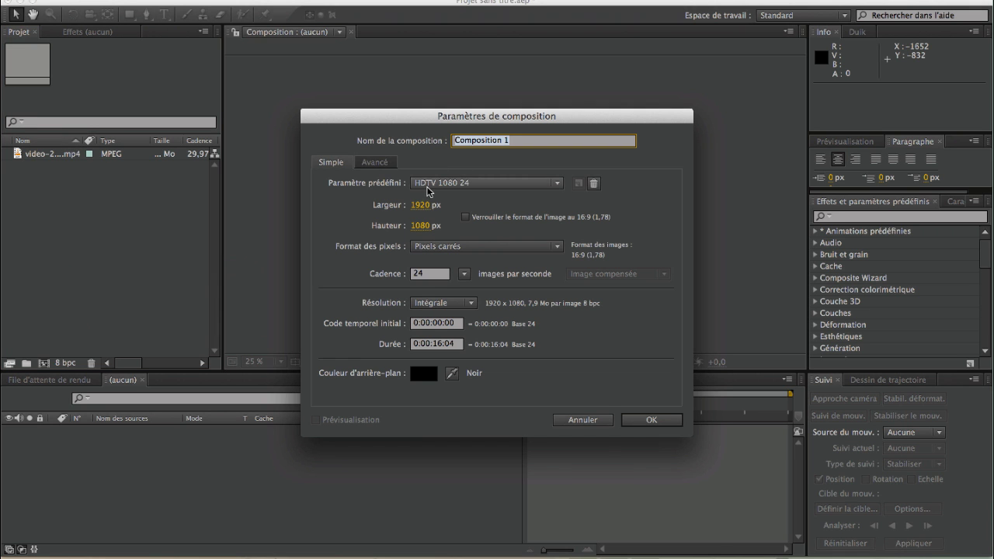
click(431, 184)
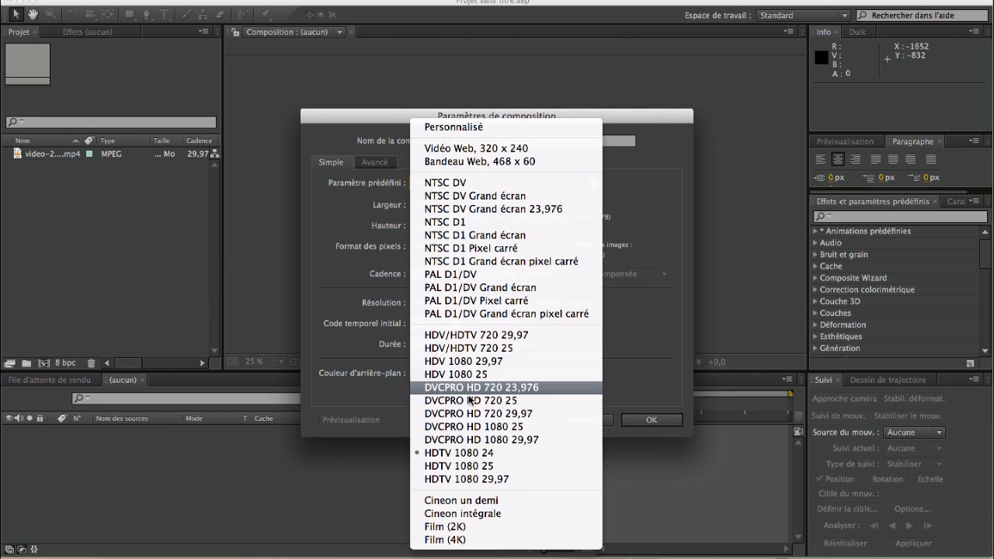
click(372, 250)
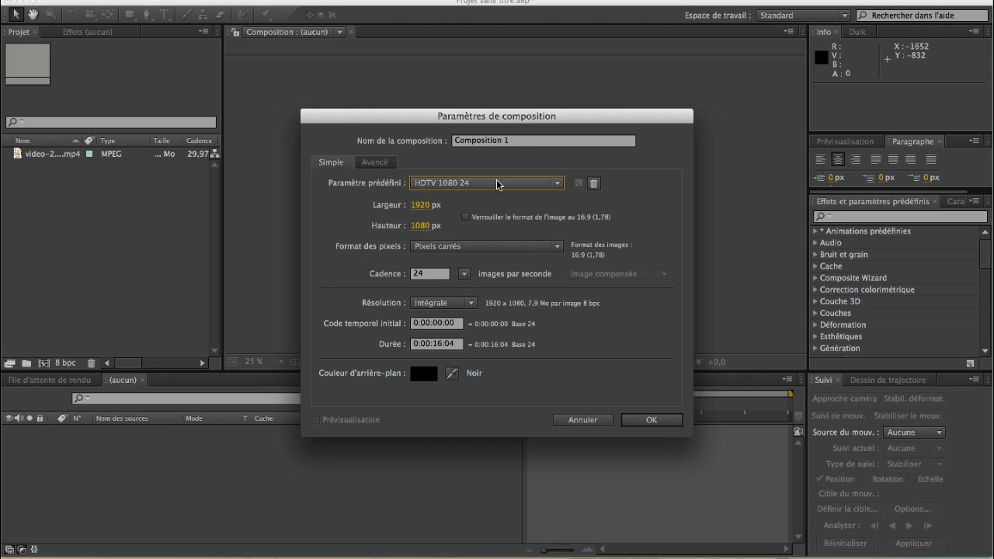
Review the advanced composition settings and renderer choices, and create the composition with the 3D classique renderer.
click(376, 161)
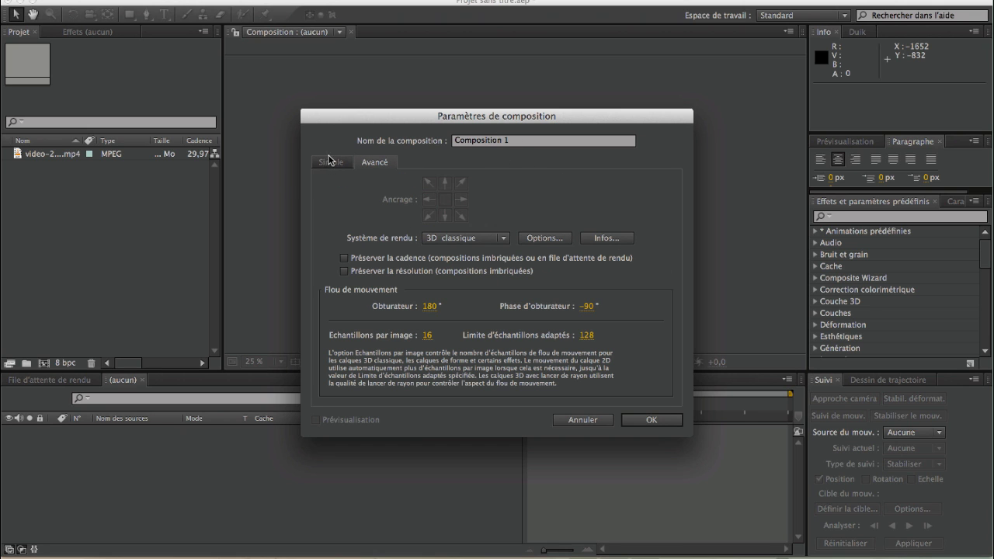
click(491, 239)
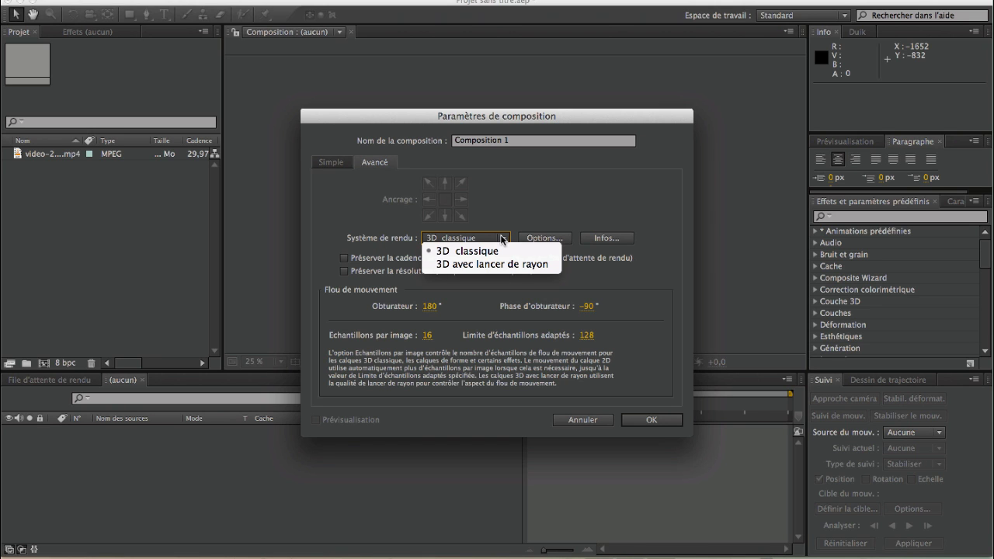
click(497, 239)
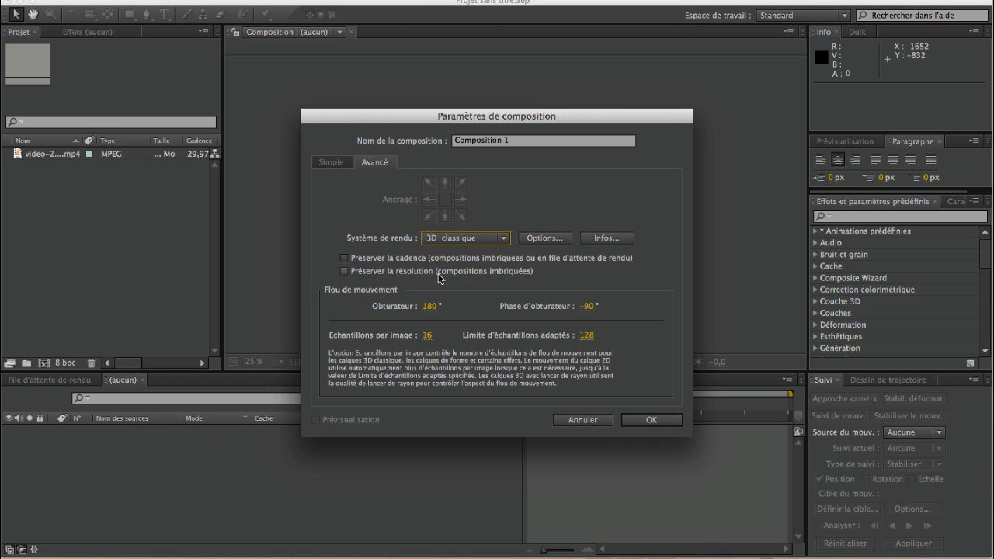
drag(453, 110, 426, 90)
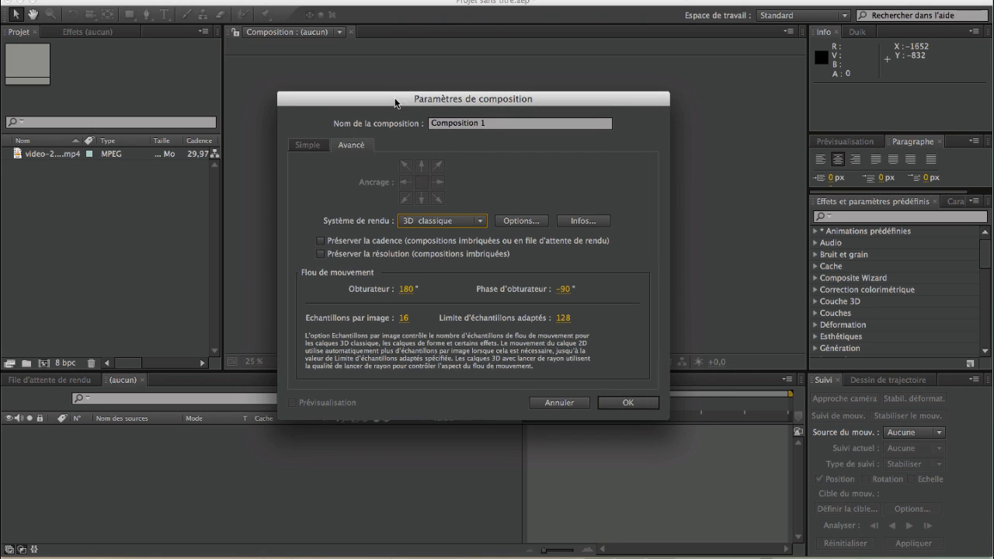
drag(373, 104, 396, 95)
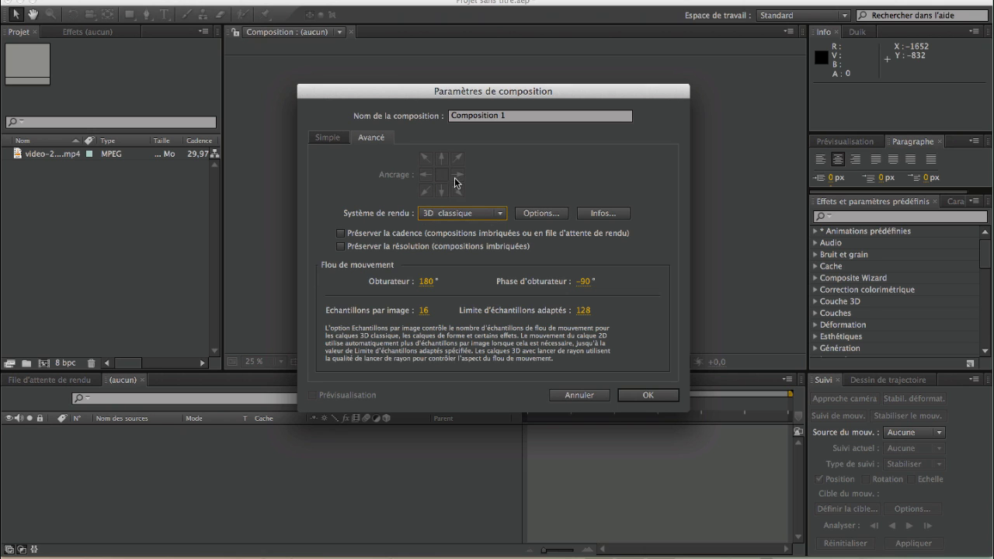
click(641, 394)
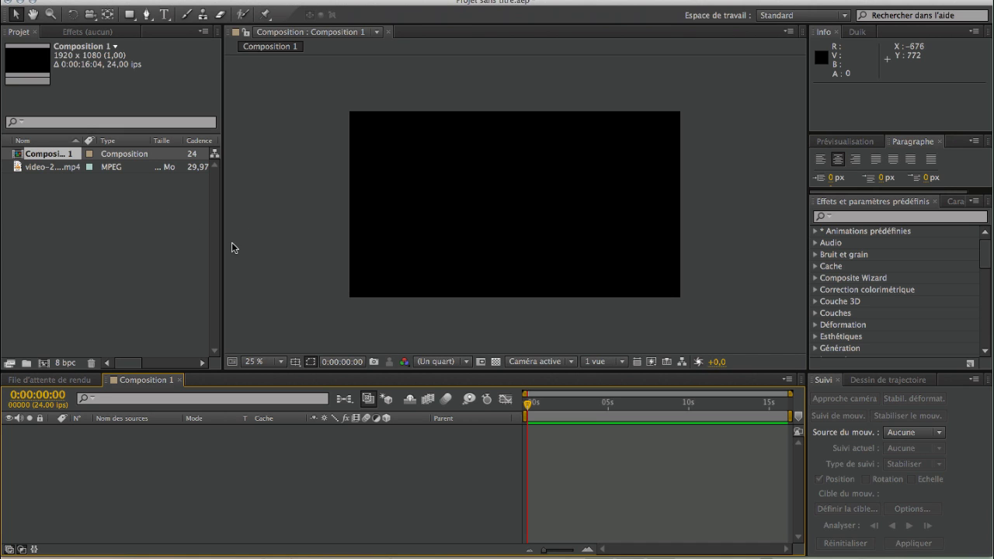
Compare the properties of Composition 1 and the video clip, and add the clip to Composition 1's timeline as a layer.
click(144, 206)
click(41, 154)
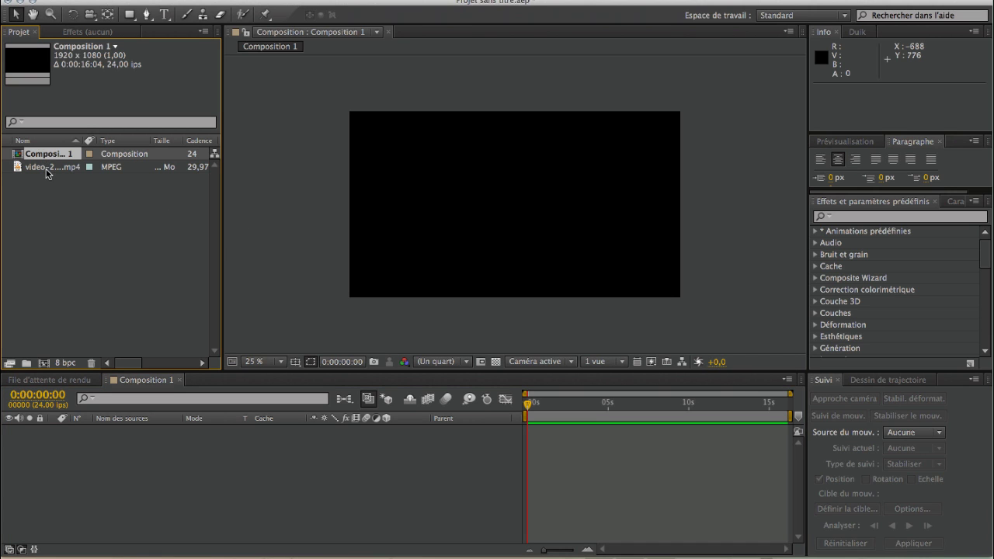
click(47, 168)
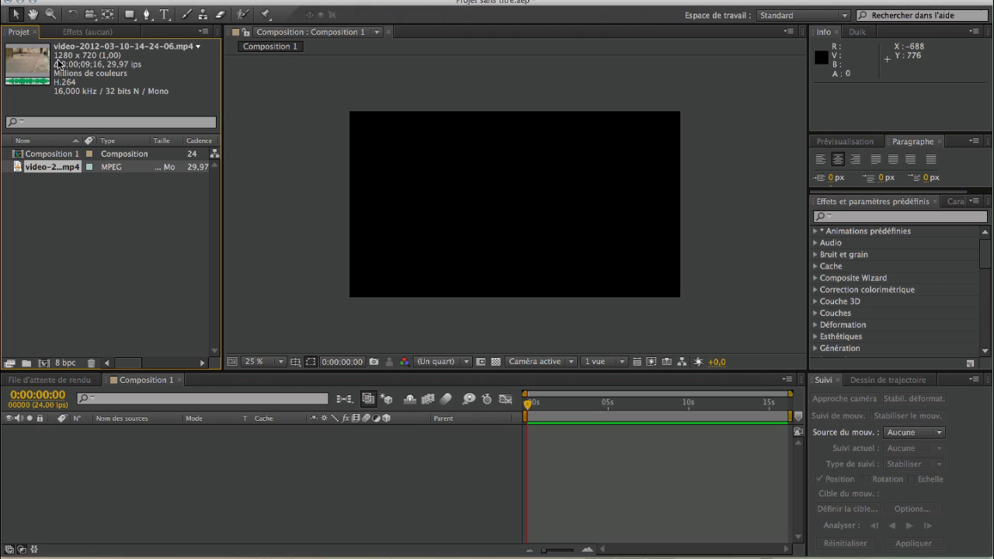
click(96, 232)
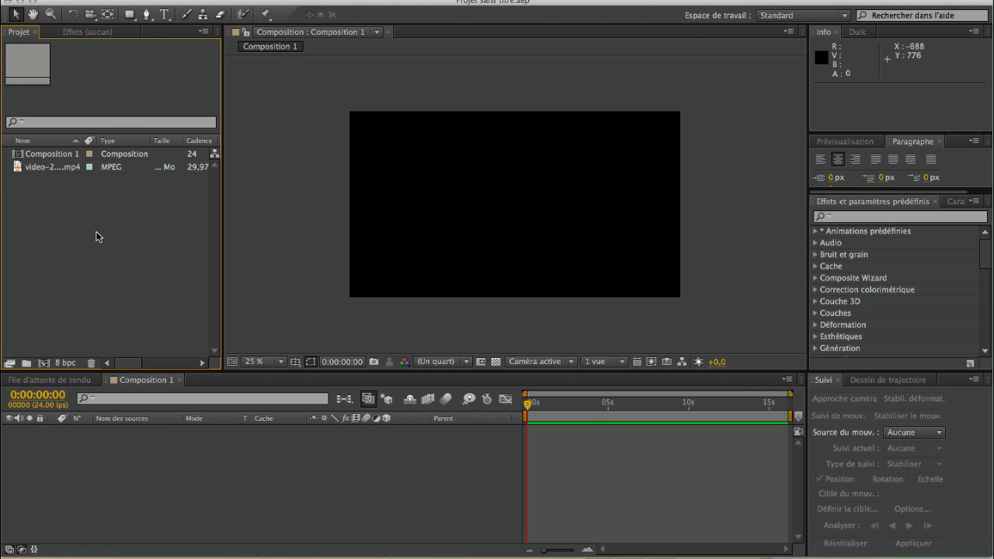
click(55, 157)
drag(44, 168, 128, 374)
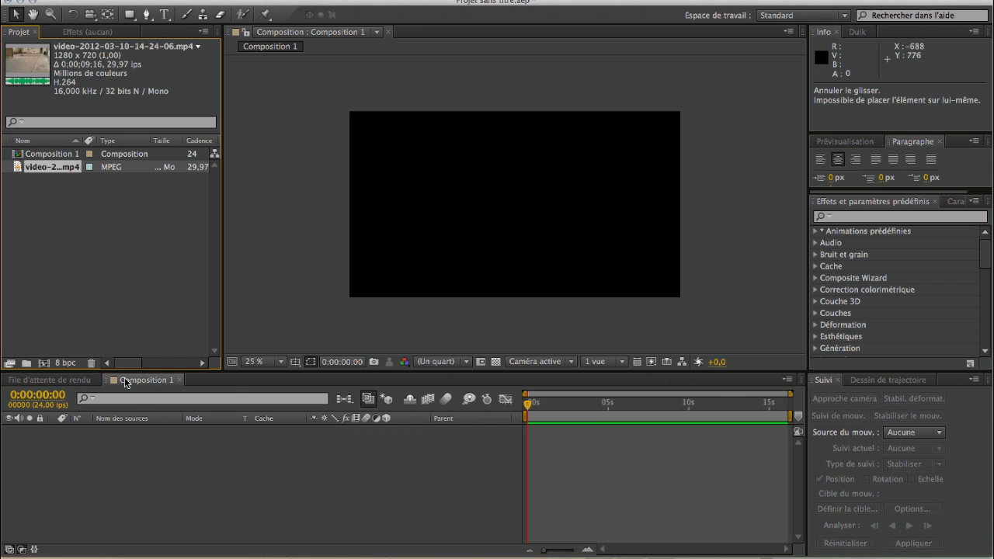
drag(44, 166, 162, 474)
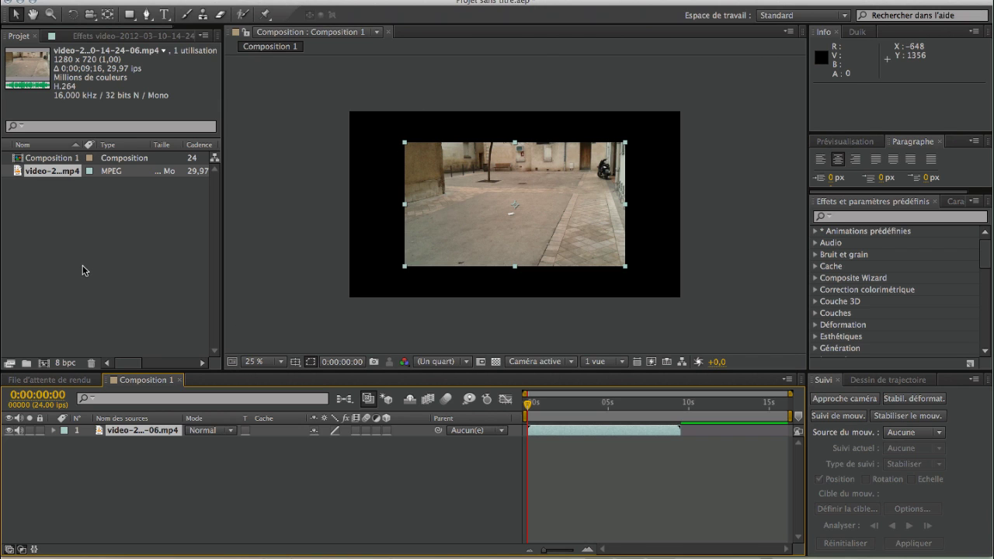
Delete Composition 1 from the project and confirm the removal.
click(53, 158)
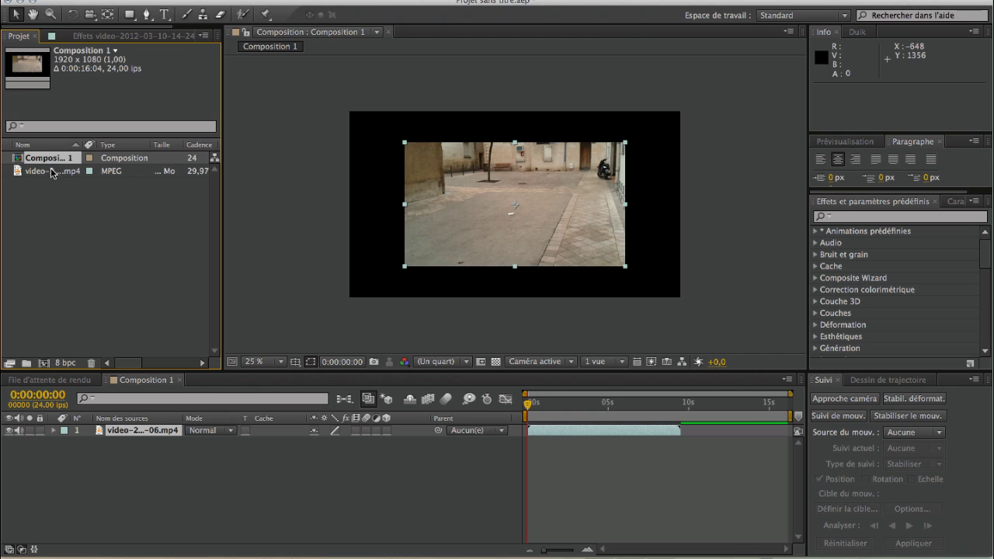
key(Delete)
key(Return)
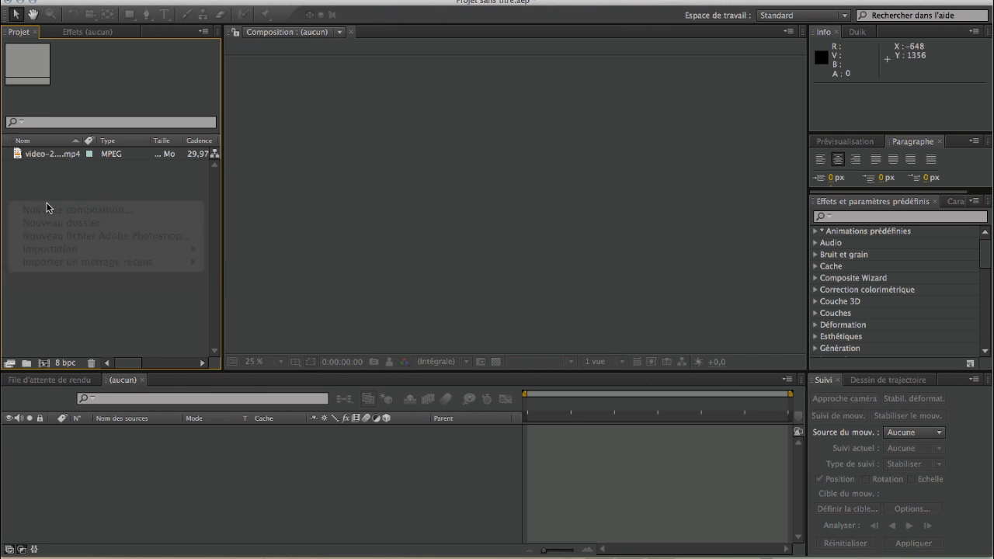
Create a composition directly from the video clip so it takes the clip's settings, and compare its properties with the source.
drag(53, 157, 45, 362)
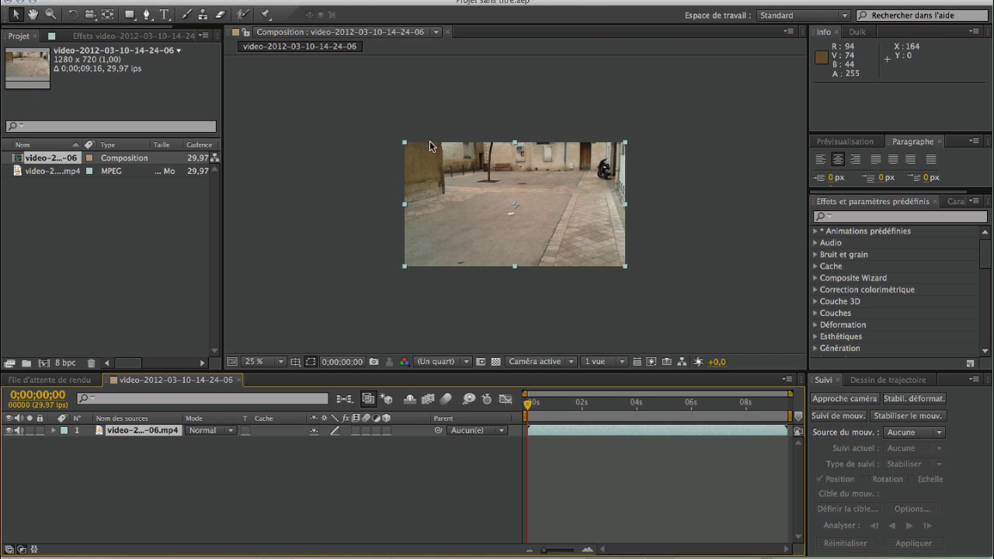
click(48, 171)
click(48, 158)
click(48, 171)
click(48, 159)
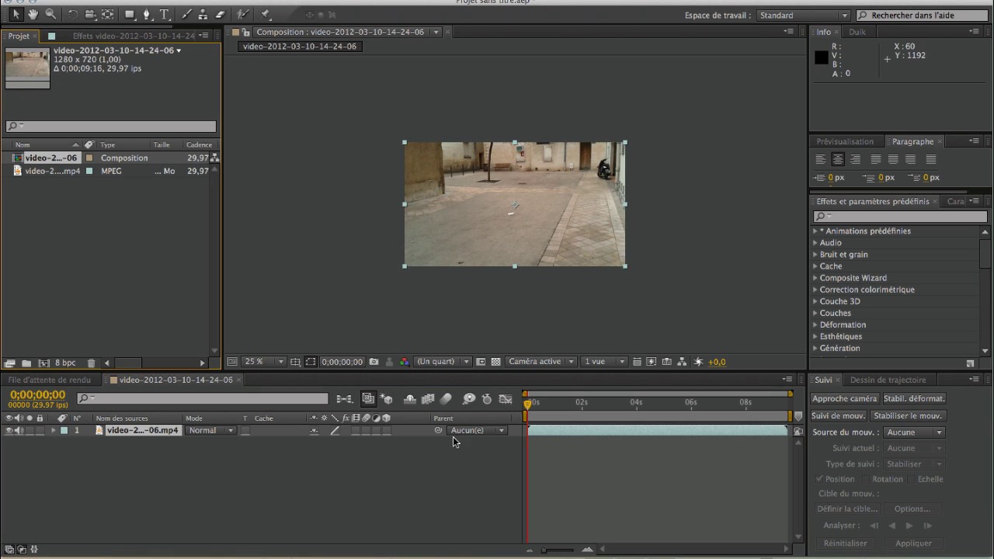
scroll(515, 226, up, 3)
scroll(516, 226, down, 1)
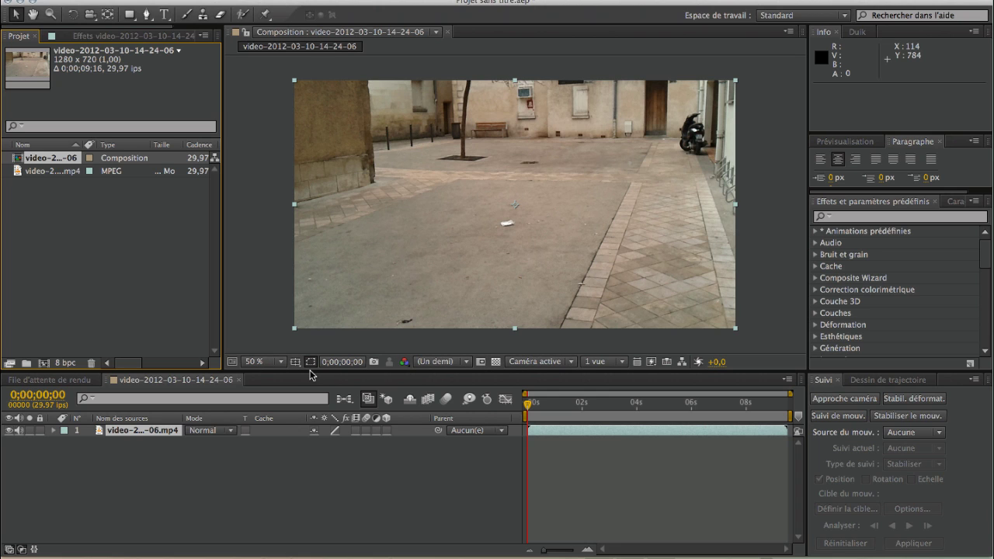
Create a project folder named DEmo, move the composition and the video clip into it, and check its contents.
click(27, 364)
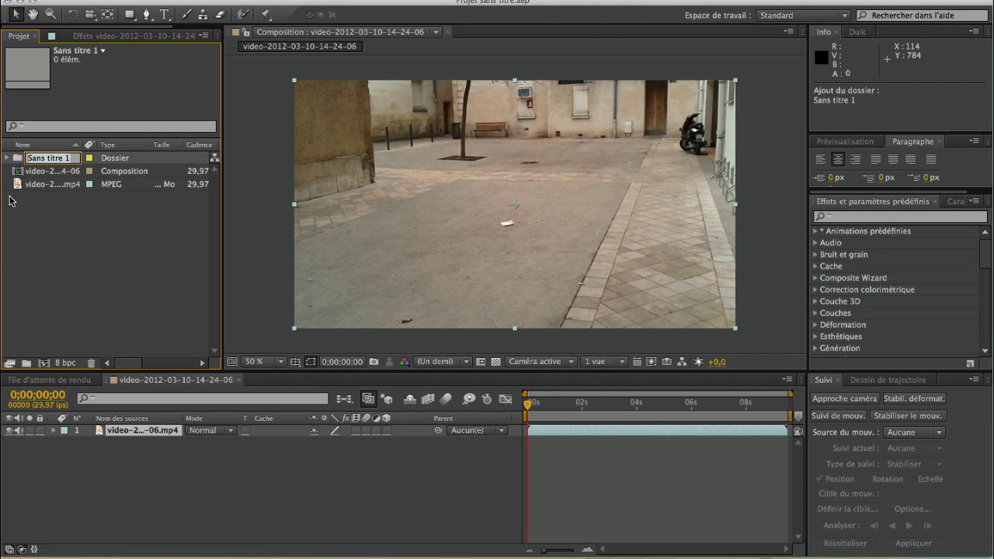
text(DEmo)
key(Return)
drag(58, 201, 46, 161)
click(7, 158)
click(7, 157)
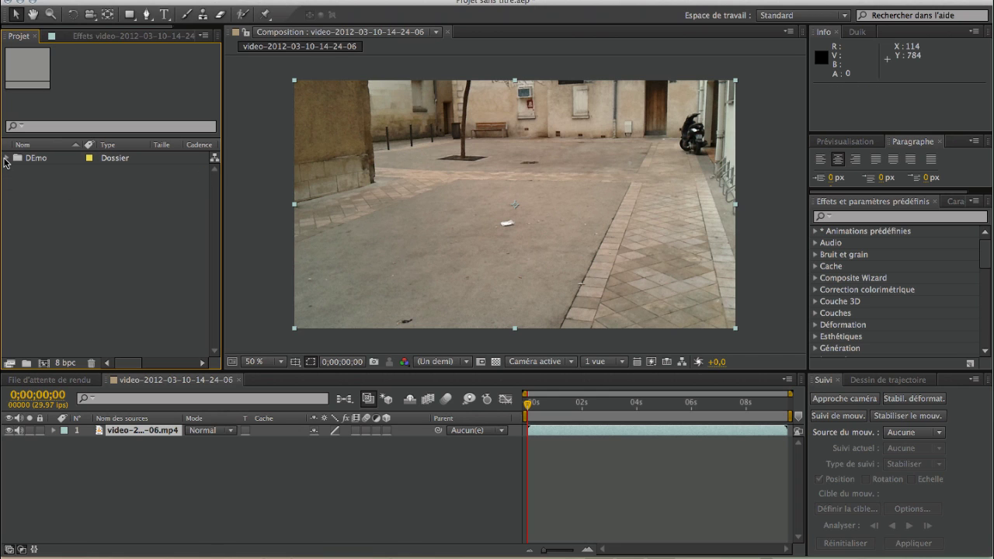
click(6, 159)
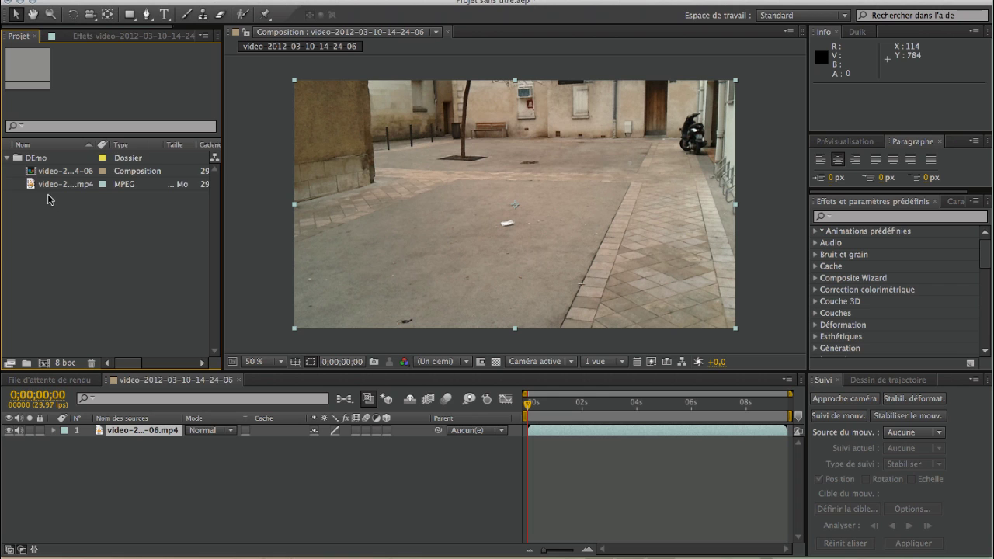
click(7, 158)
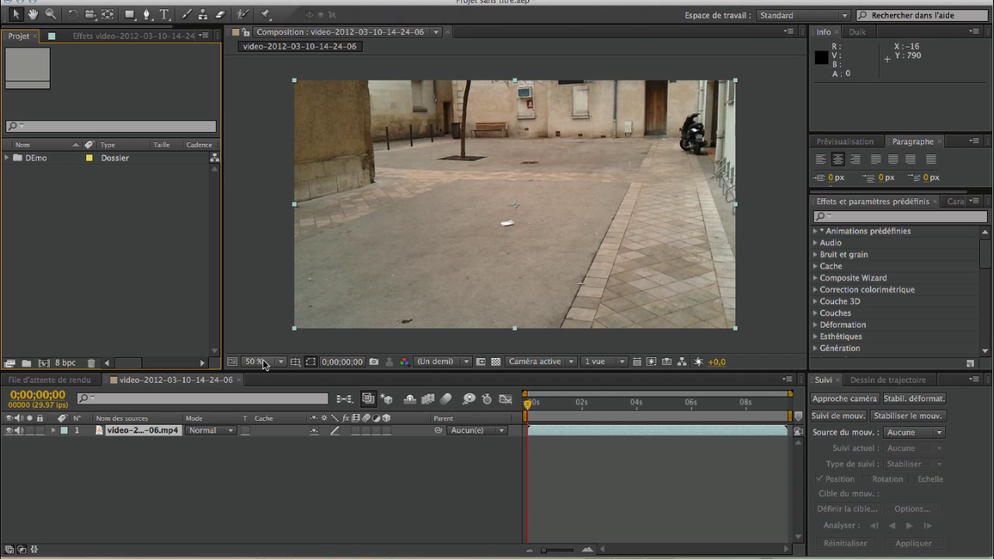
Turn on the always-preview option for the composition view and turn it off again.
click(236, 363)
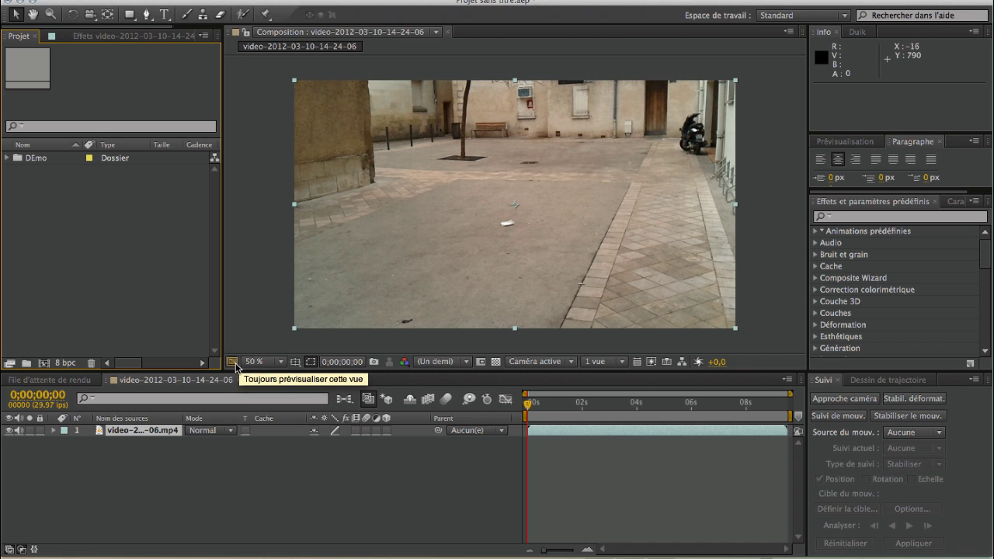
click(236, 365)
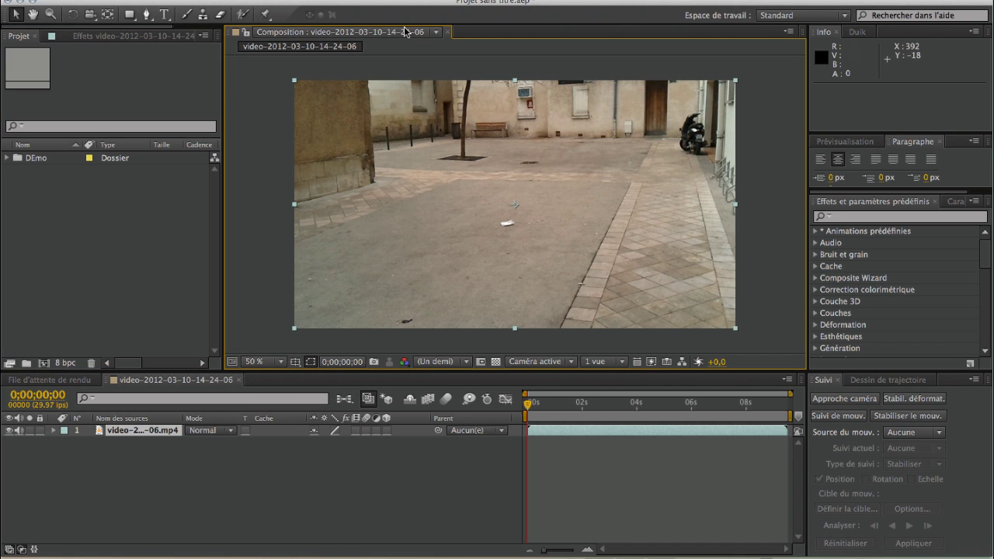
Fit the composition image to its viewer and enlarge the viewer panel in width and height.
click(265, 363)
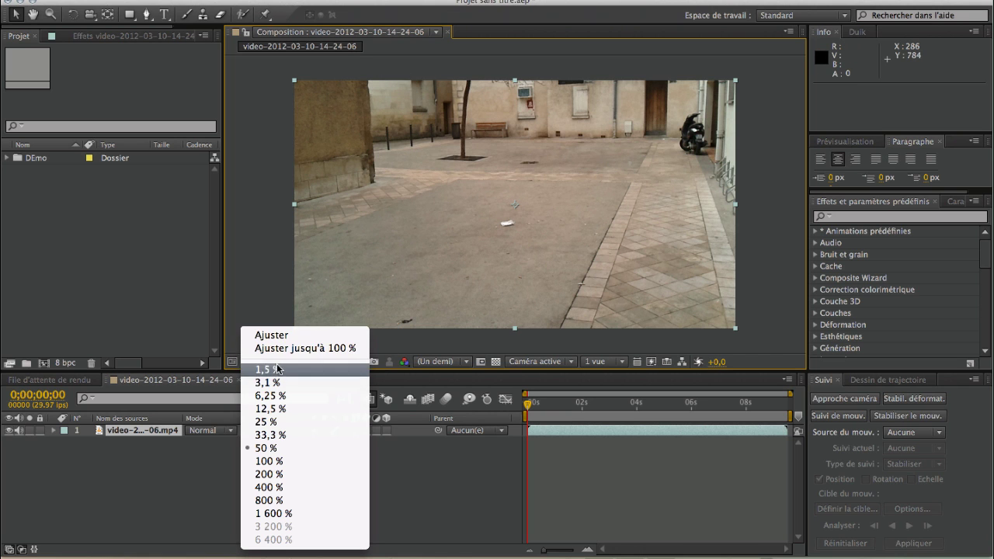
key(Return)
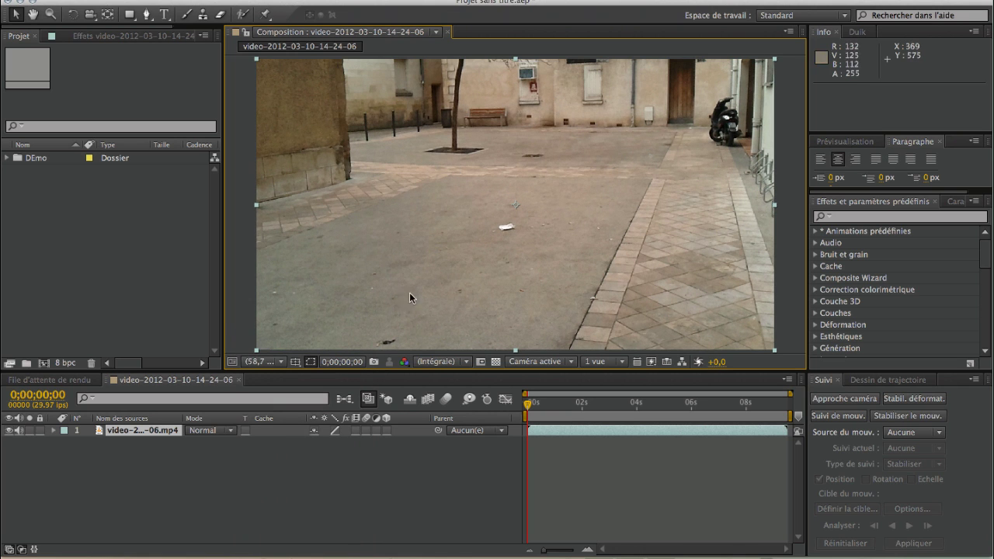
drag(810, 374, 792, 399)
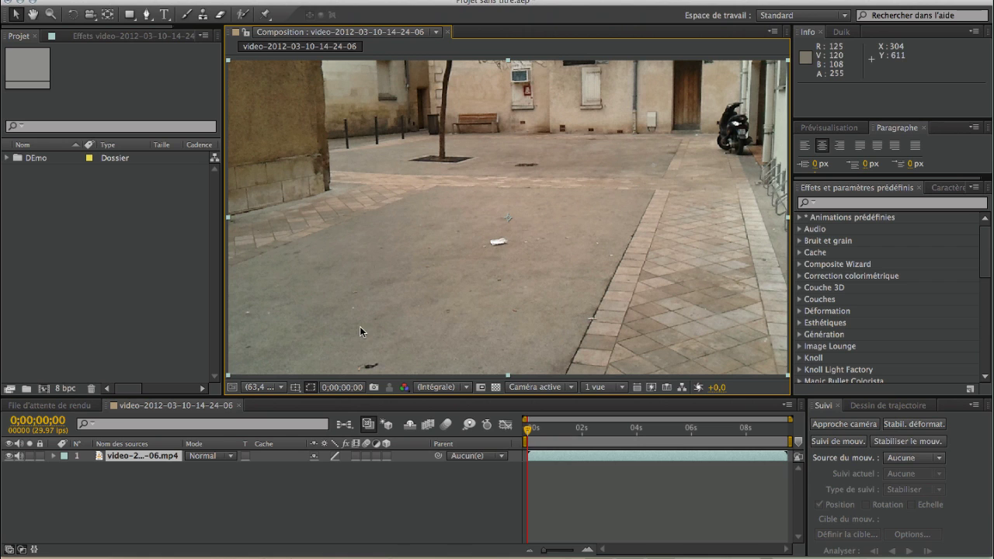
Display the Titre/Action sécurisés guides over the composition and hide them again.
click(299, 387)
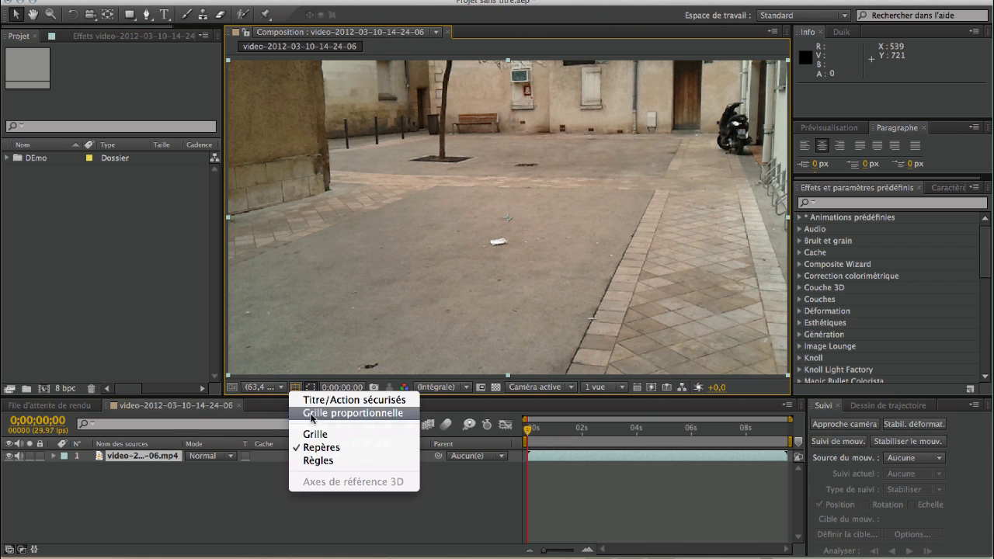
click(319, 400)
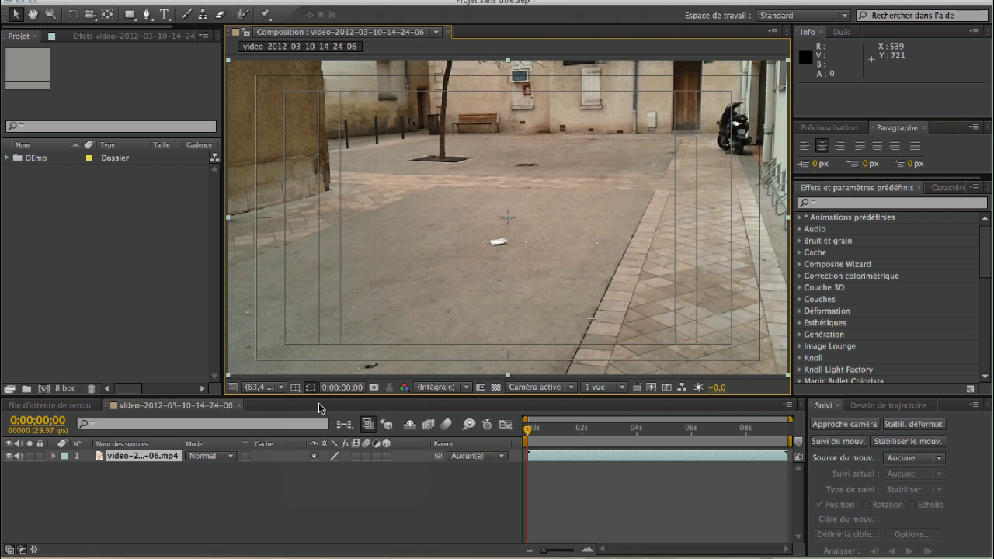
click(298, 387)
click(307, 401)
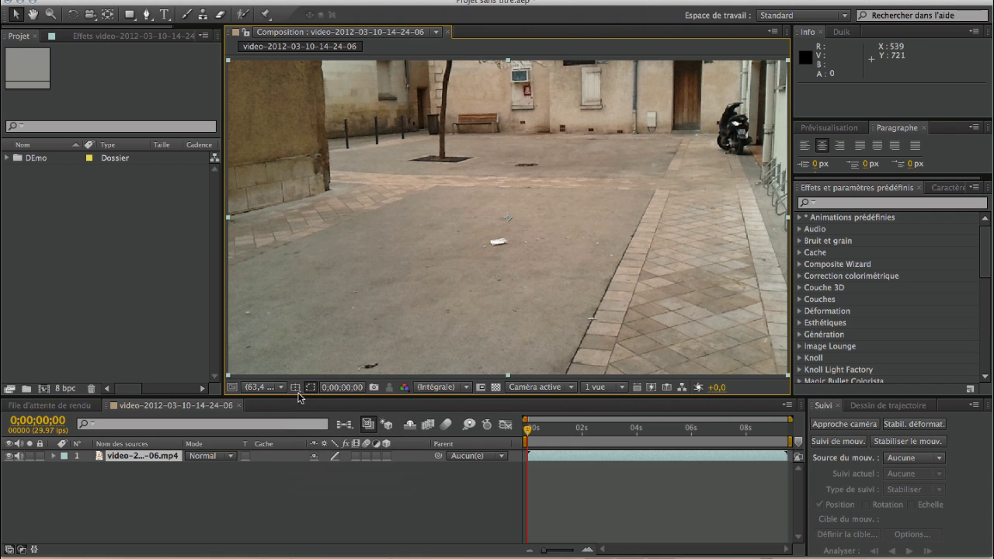
Display the Grille overlay over the composition and switch it off again.
click(298, 387)
click(313, 437)
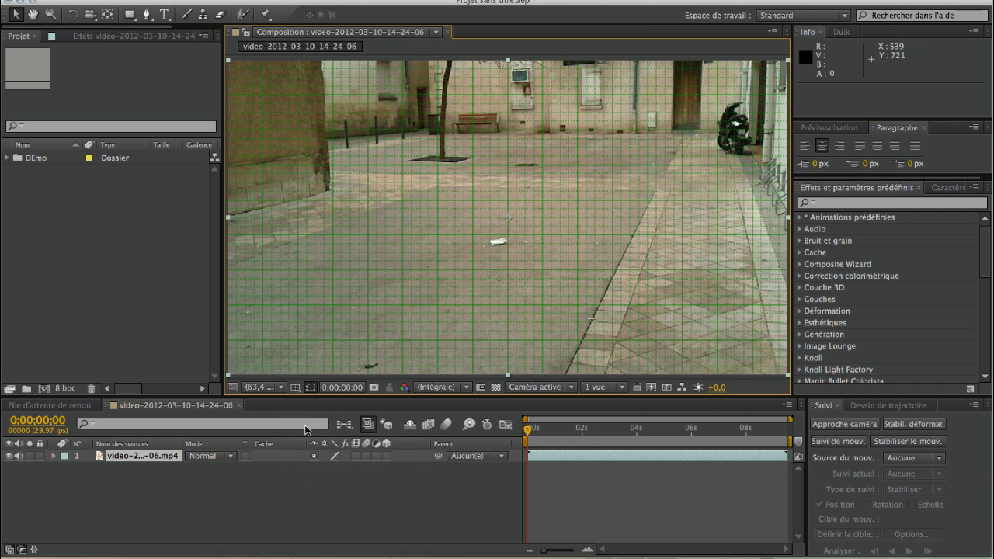
click(308, 388)
click(313, 434)
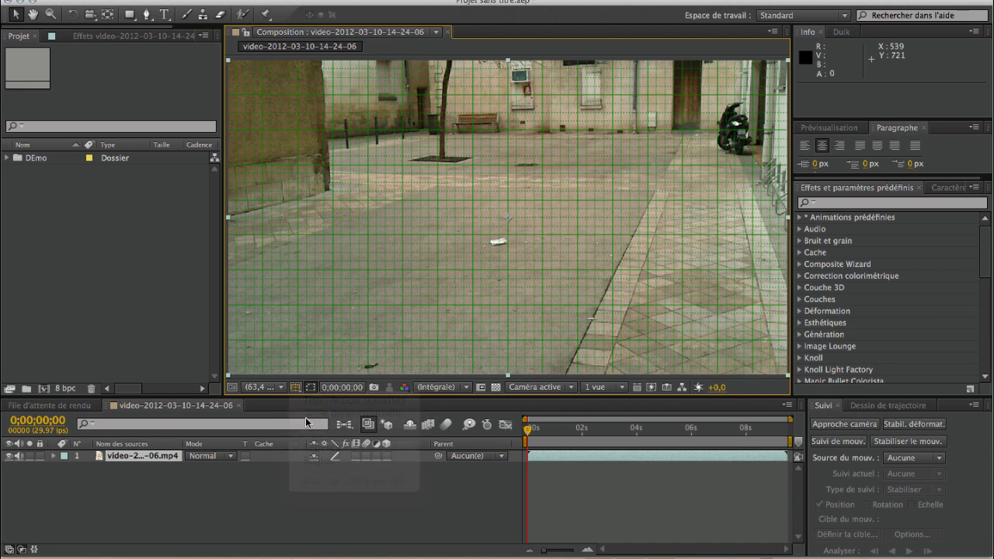
Display the Règles around the composition view and hide them again.
click(296, 387)
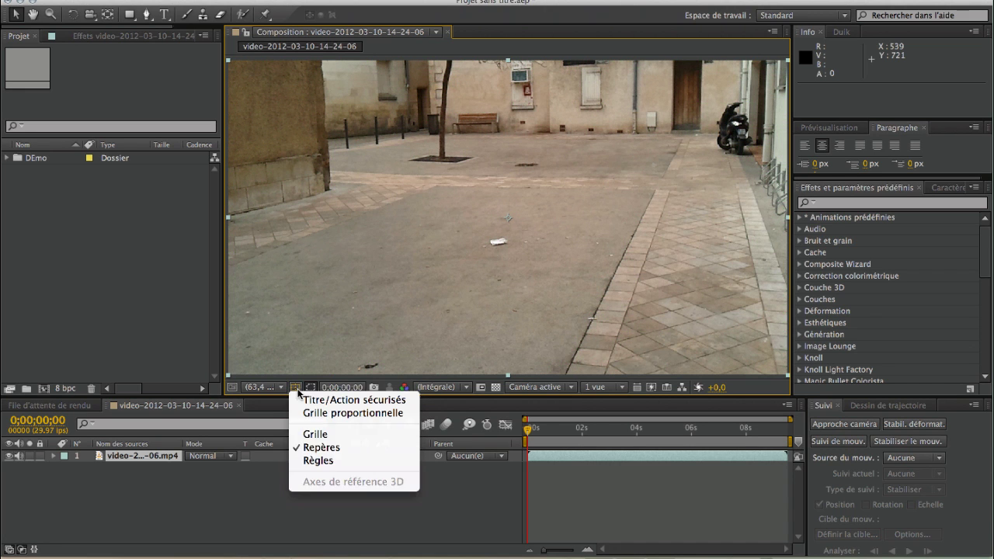
click(313, 464)
drag(233, 284, 184, 246)
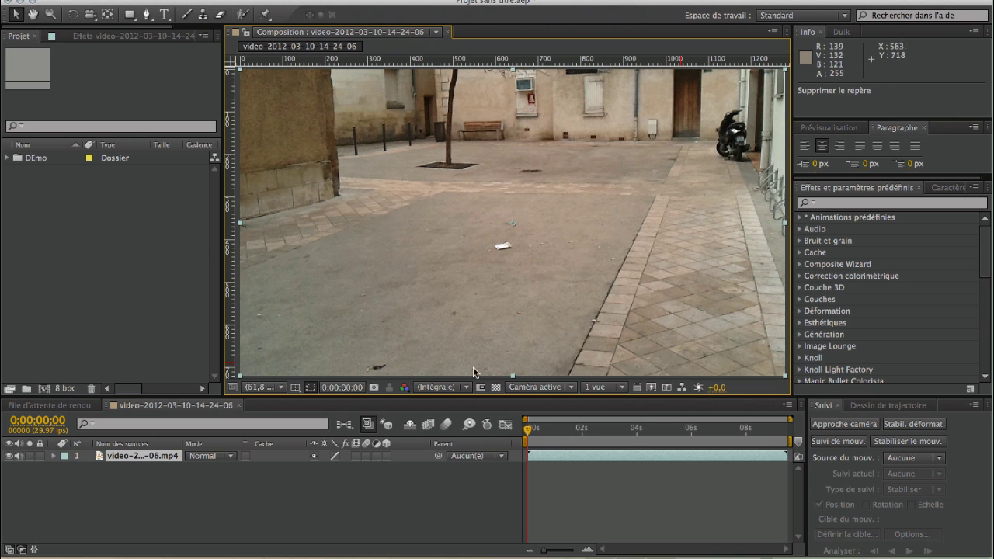
click(299, 389)
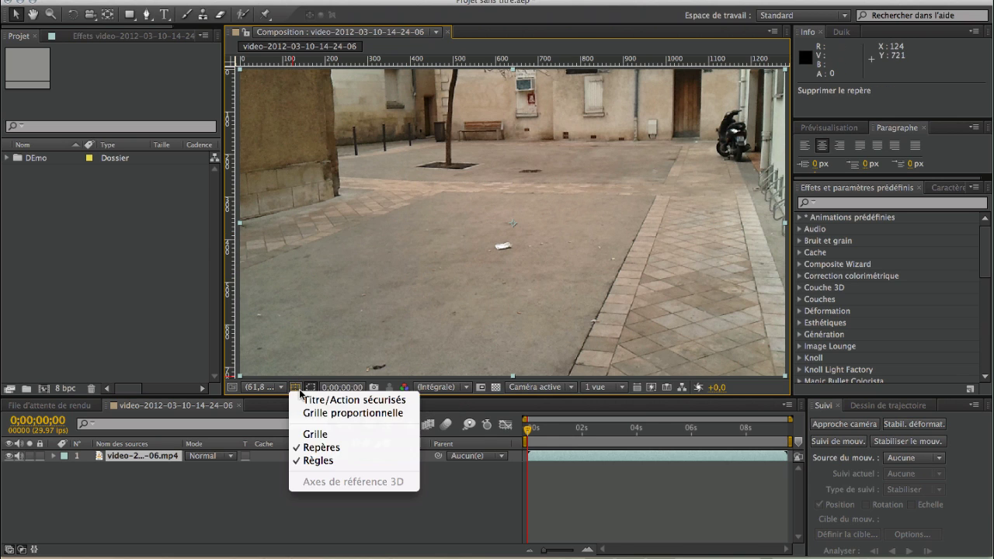
click(312, 461)
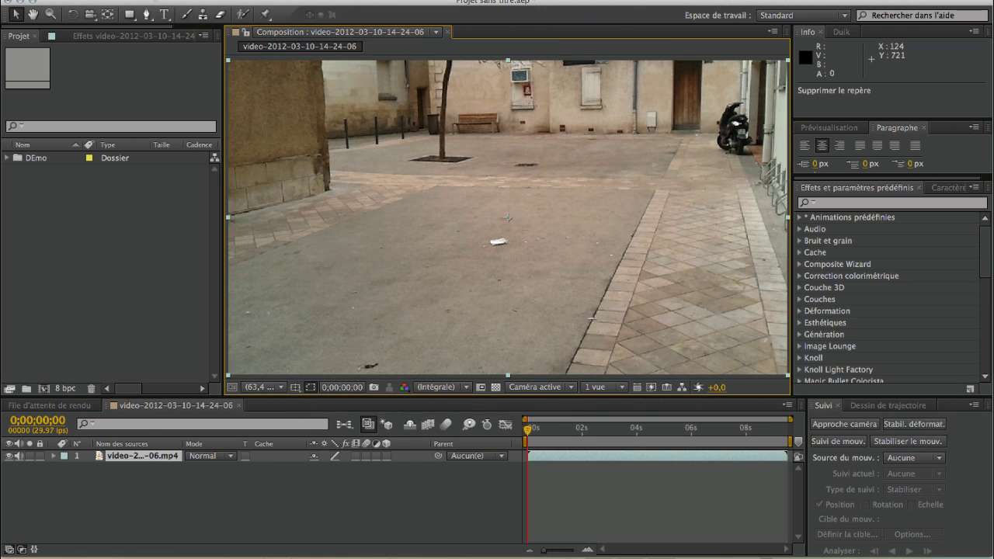
Draw a rectangular mask about 398 by 306 px on the video layer, around the tree base and bench.
click(129, 14)
mouse_move(348, 114)
mouse_down()
mouse_move(437, 204)
mouse_move(521, 248)
mouse_up()
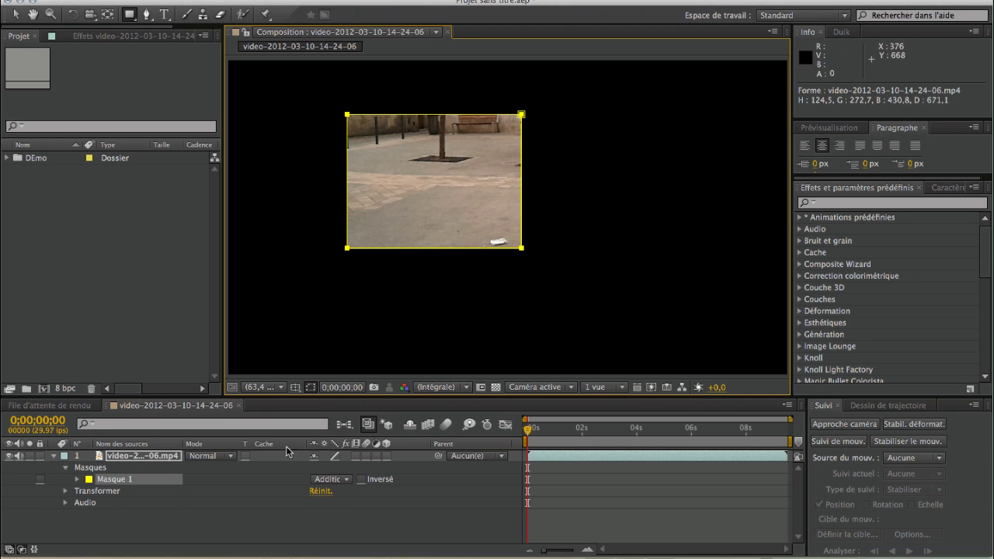
Toggle the visibility of the mask outline several times, then undo the rectangular mask.
click(312, 387)
click(312, 388)
click(312, 387)
click(312, 387)
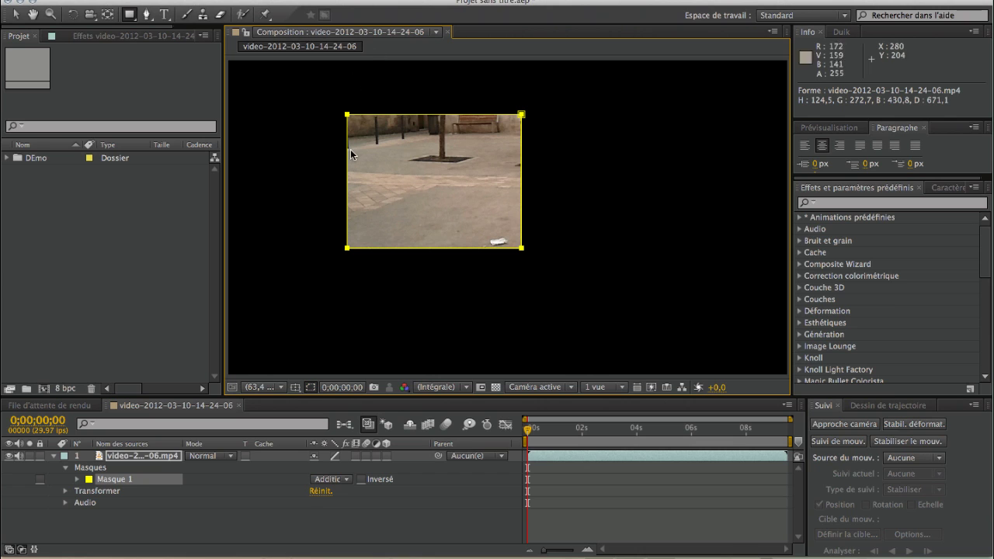
click(311, 388)
click(312, 387)
click(311, 388)
click(312, 387)
click(311, 387)
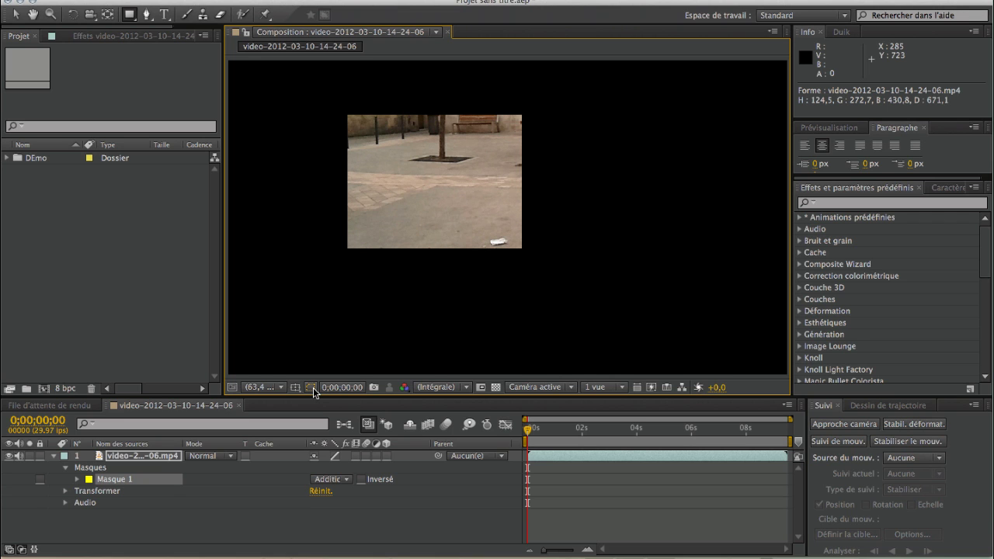
click(311, 387)
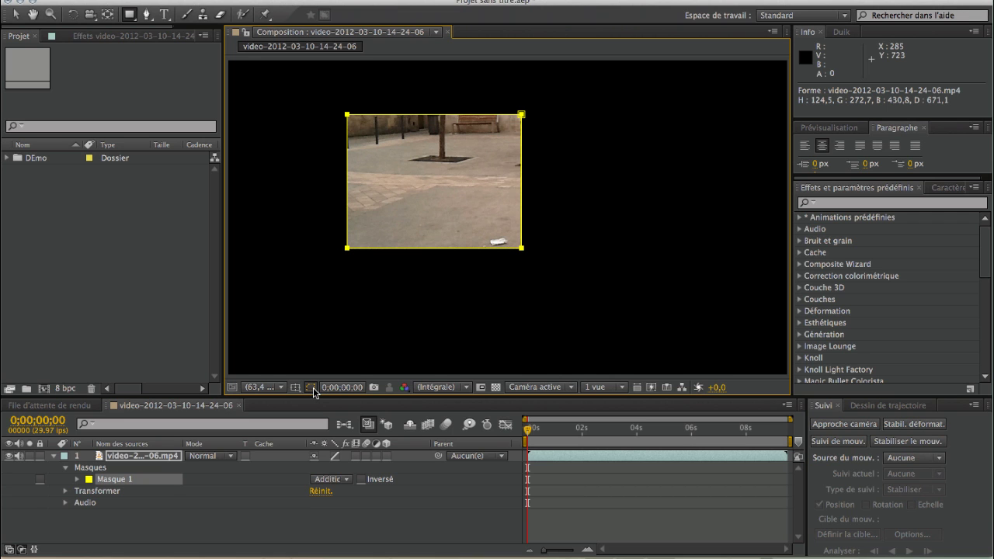
key(ctrl+z)
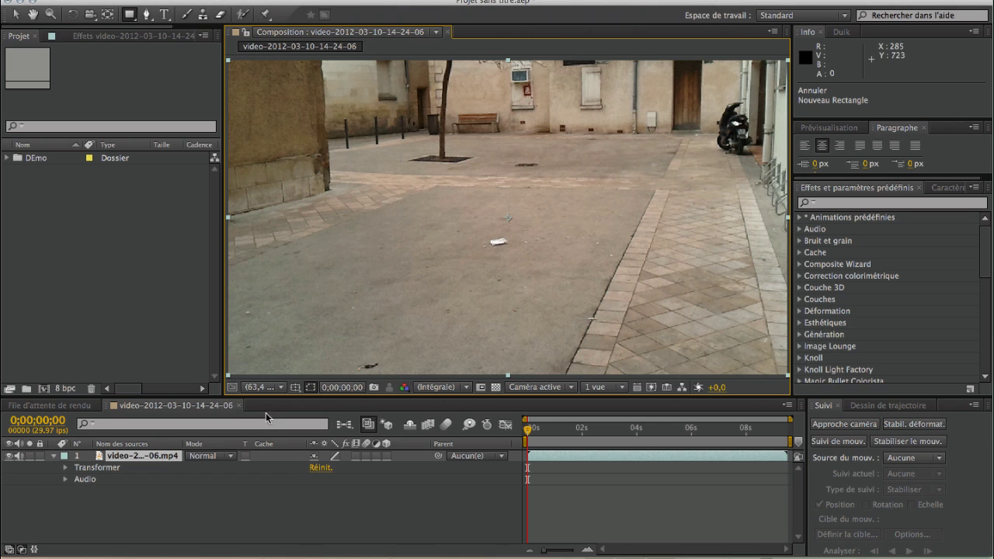
Take a snapshot of the current frame, scrub the timeline and show the stored snapshot for comparison.
click(374, 387)
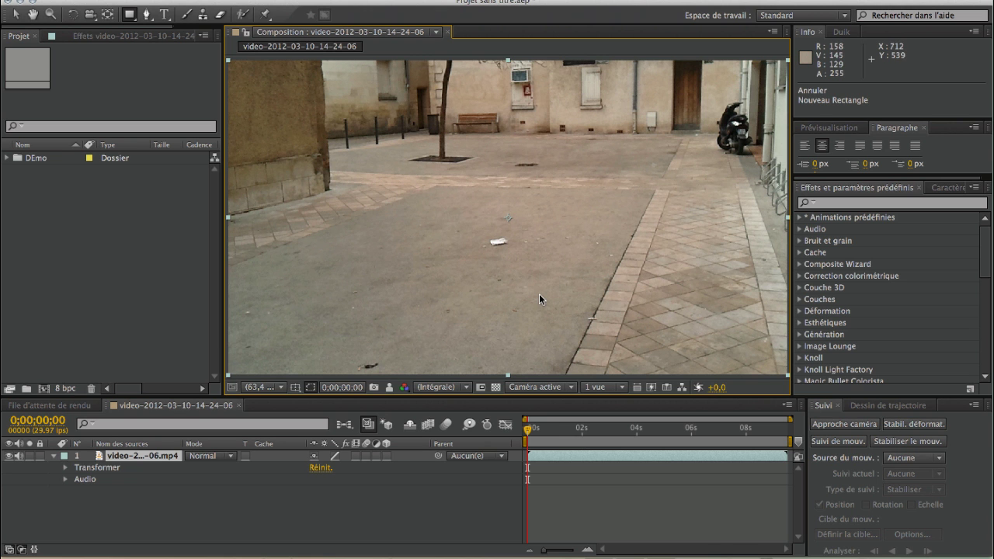
key(F11)
key(F11)
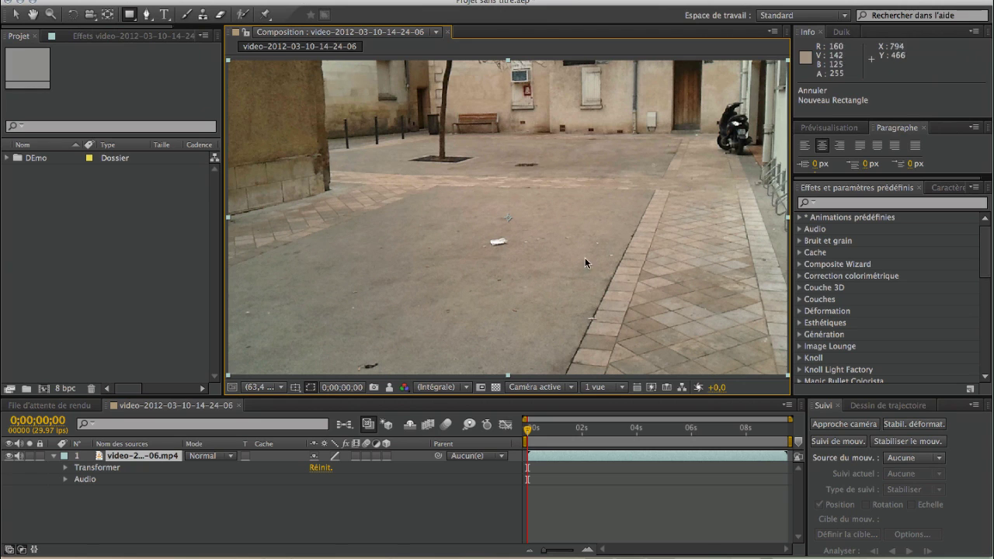
click(389, 387)
drag(540, 435, 506, 435)
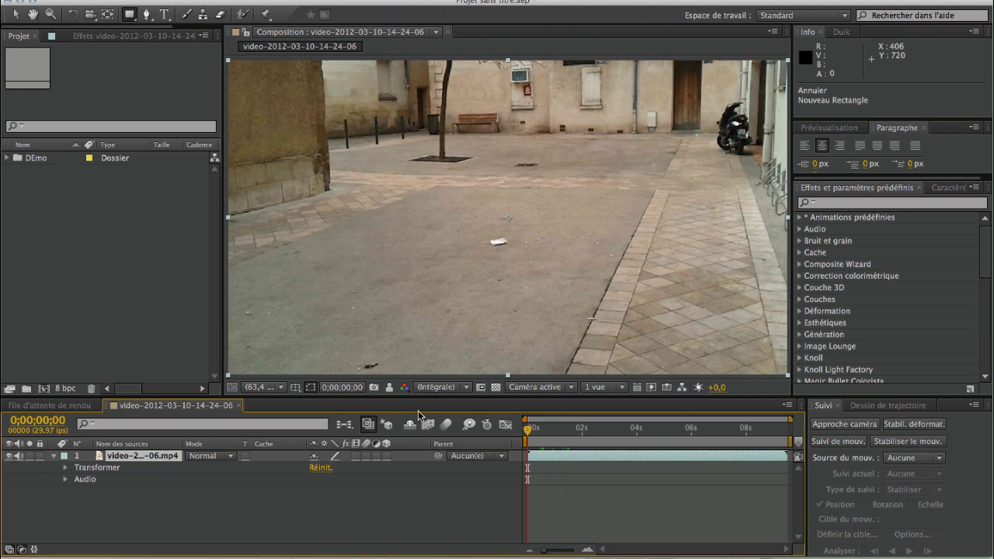
click(390, 389)
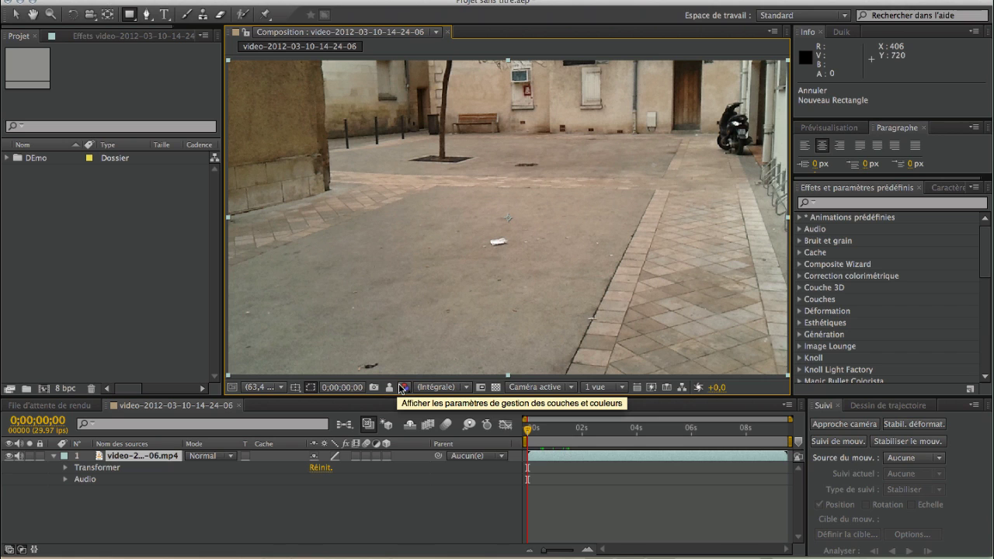
Keep the channel display on RVB and set the composition's preview resolution to Un quart.
click(405, 391)
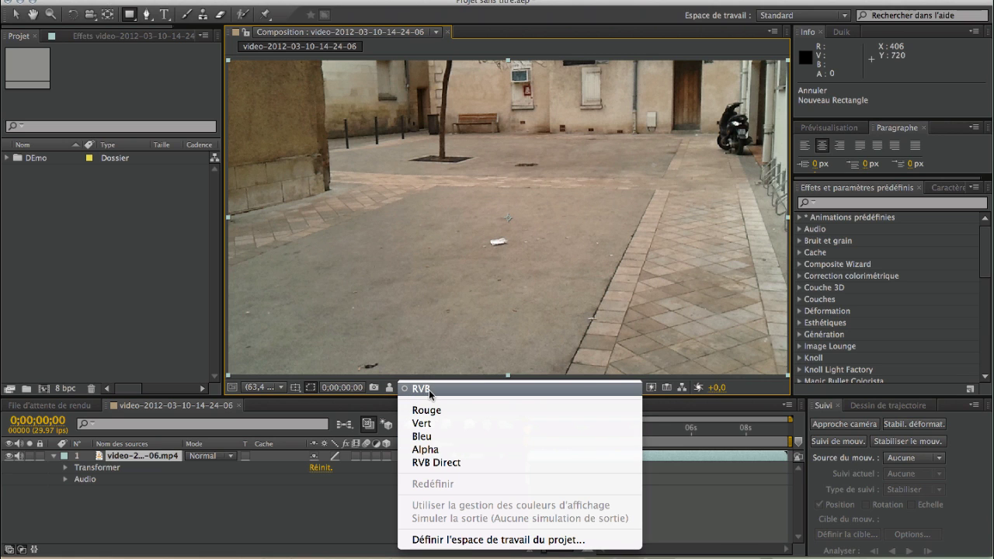
click(429, 390)
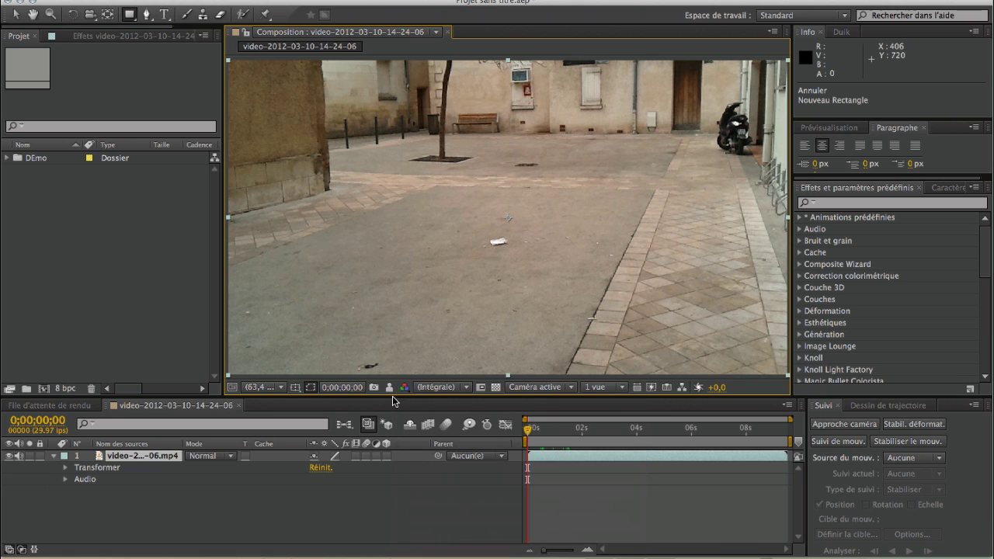
click(437, 387)
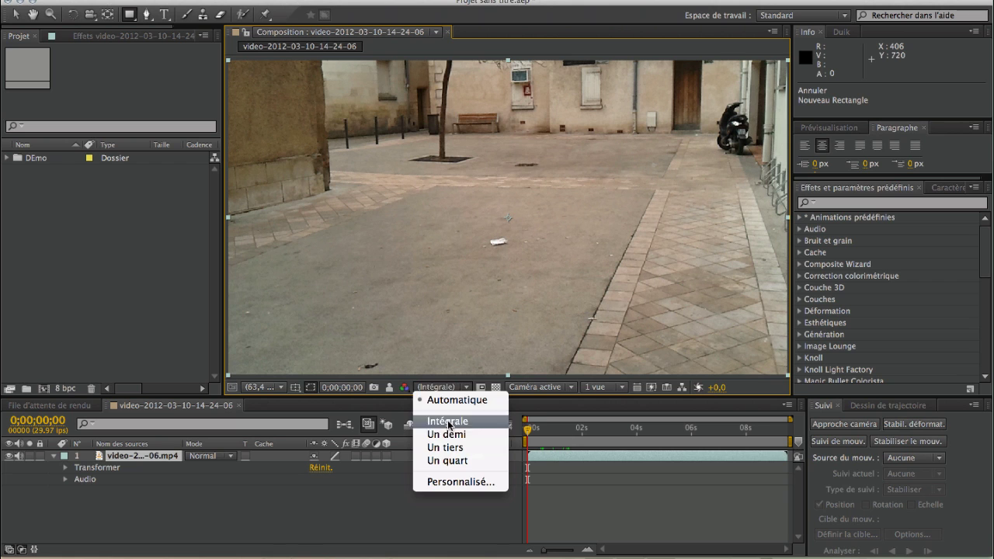
click(458, 388)
click(458, 387)
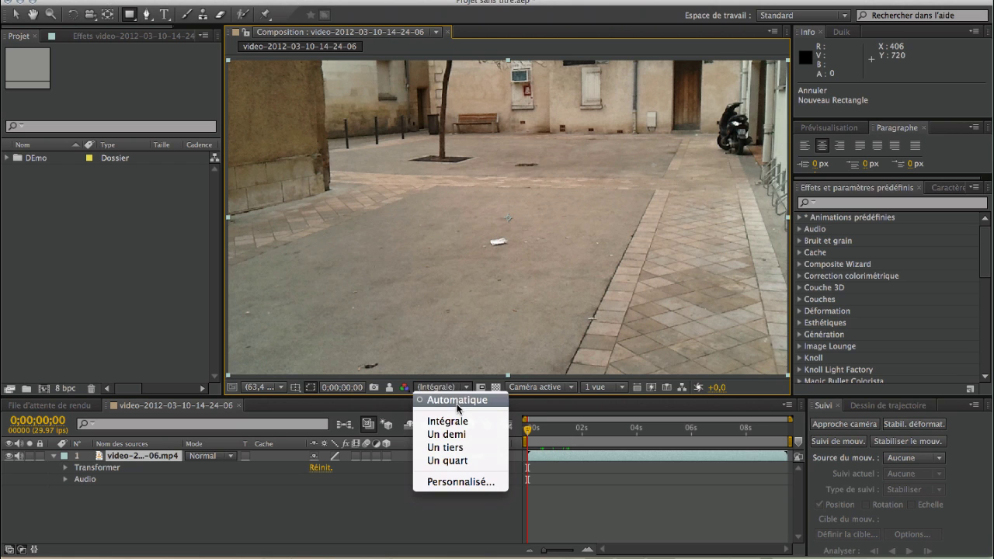
click(466, 458)
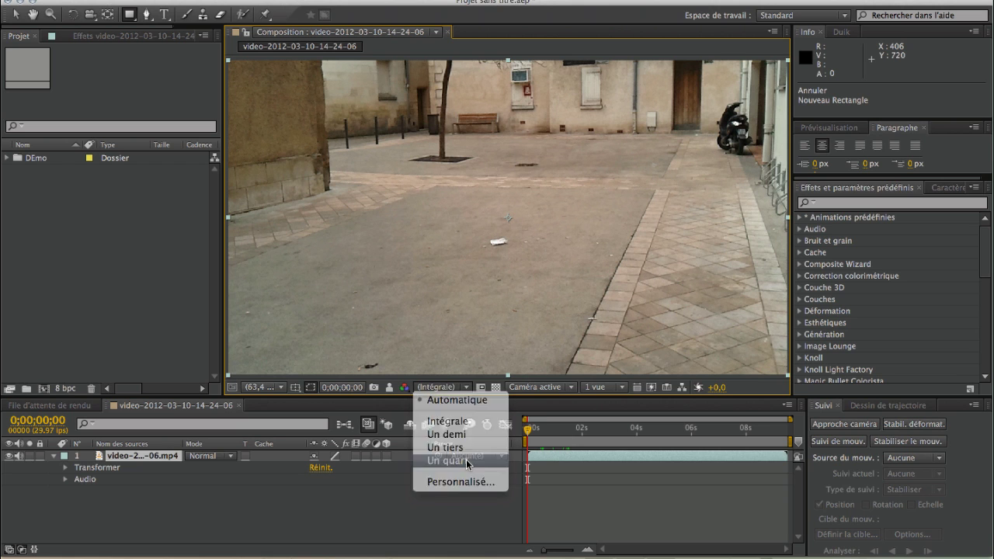
Set the composition magnification to 25 % and return it to Ajuster.
click(281, 388)
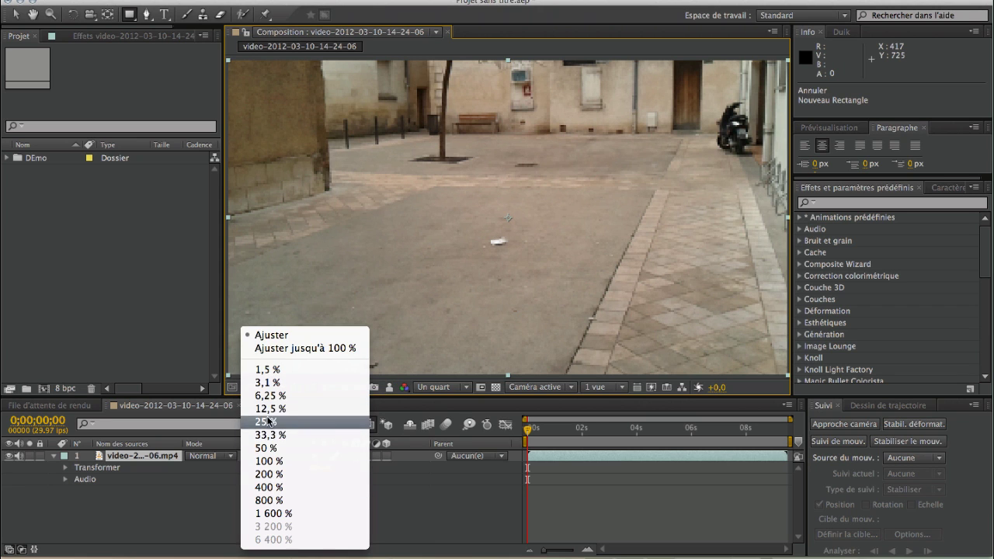
click(268, 420)
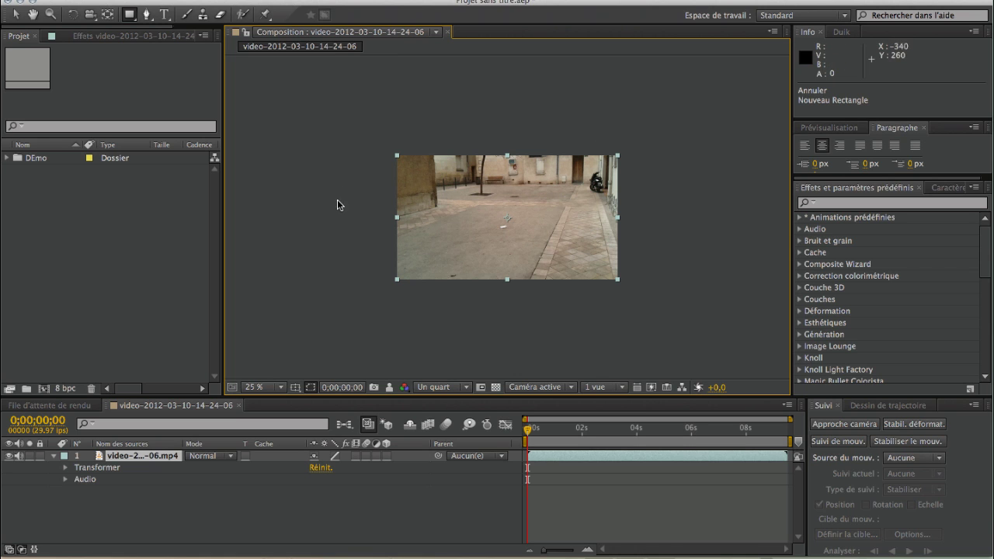
click(247, 387)
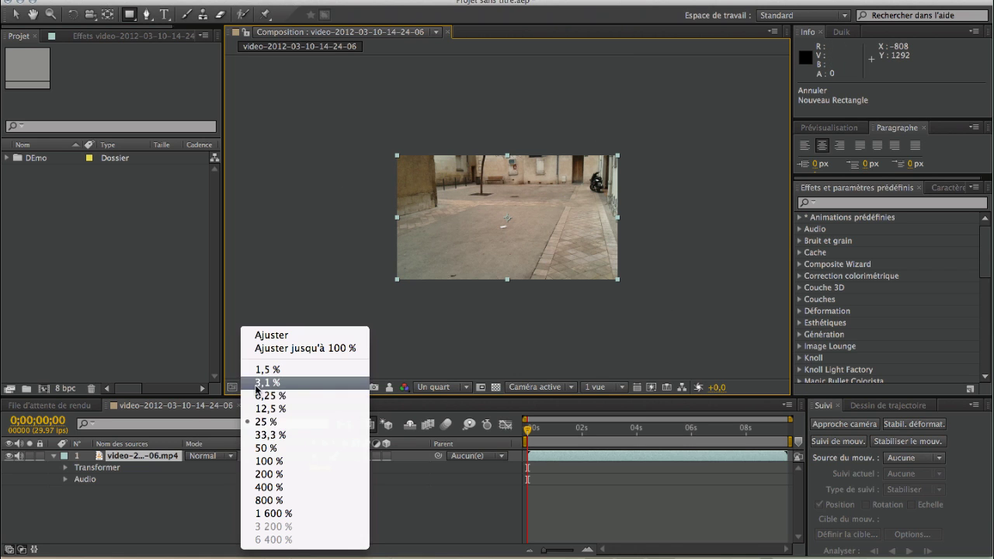
click(272, 335)
Switch the 3D view to Devant and back to Caméra active.
click(569, 387)
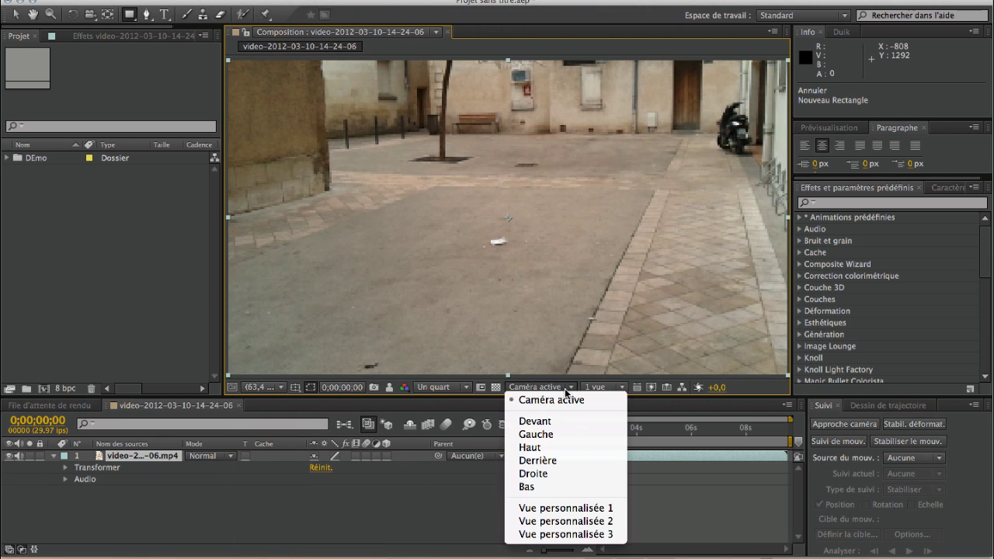
click(548, 423)
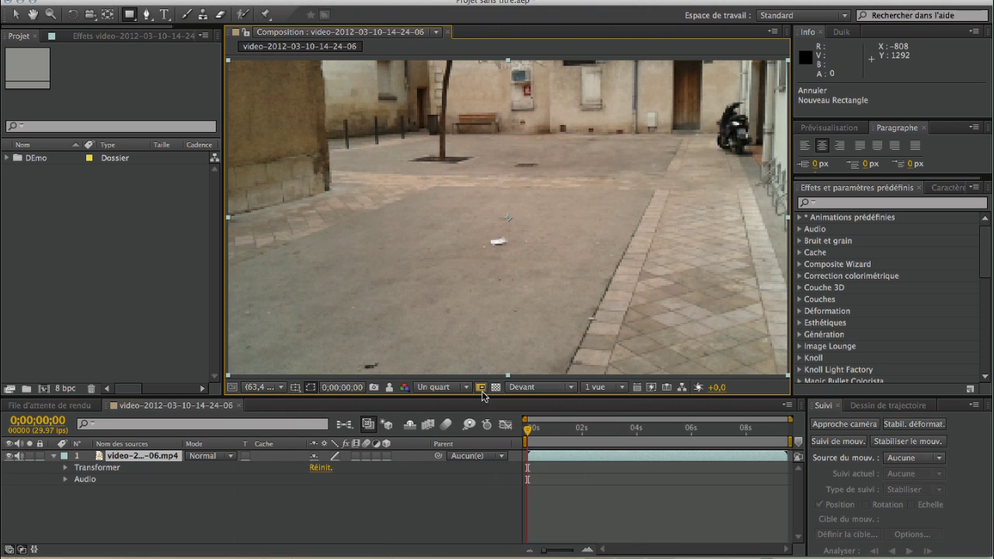
click(539, 386)
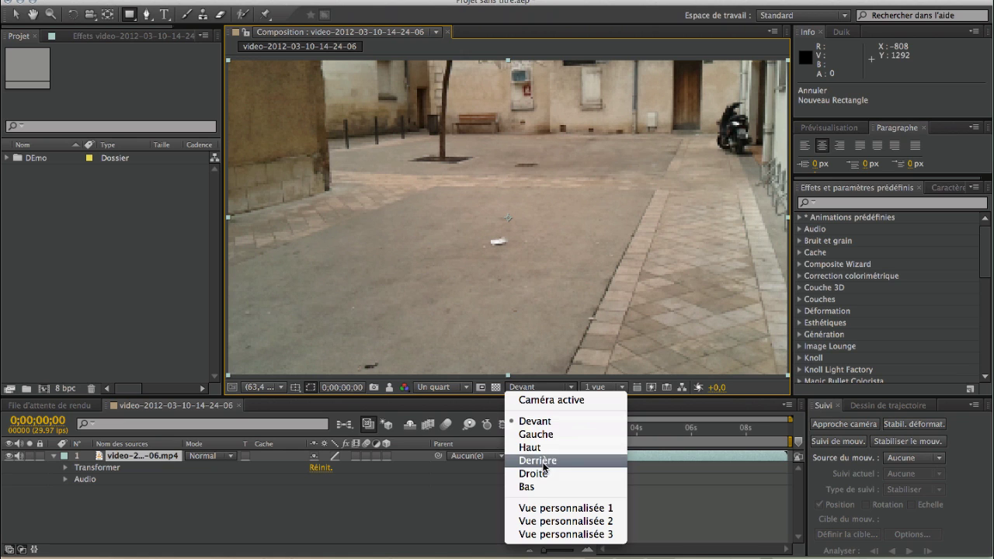
click(547, 400)
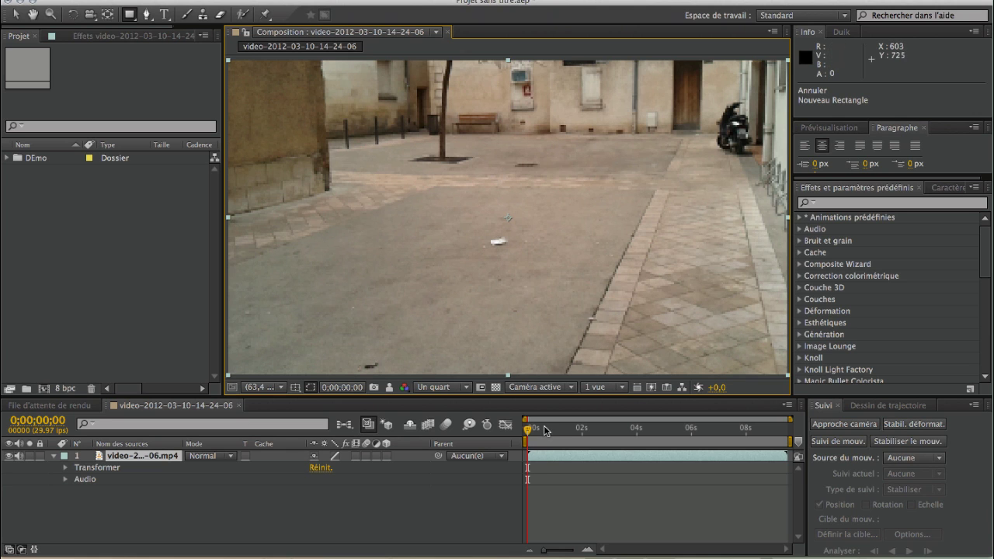
View the composition's Organigramme and close it, then look over the fast preview options.
click(681, 388)
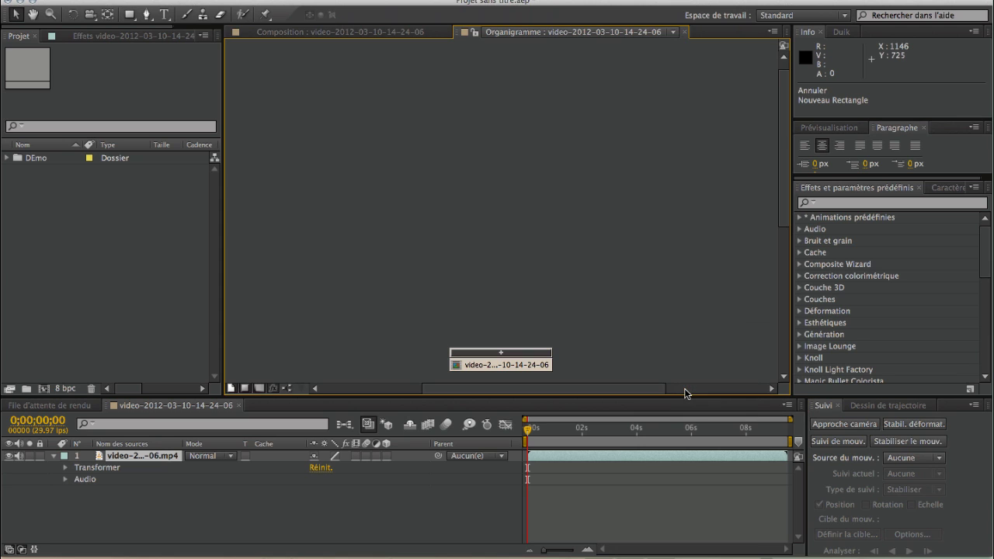
click(683, 33)
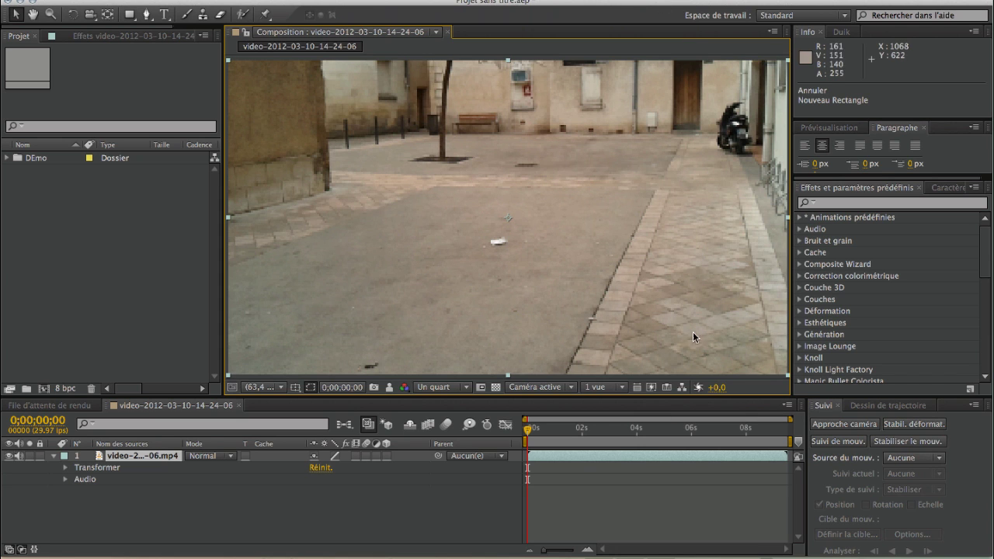
click(651, 388)
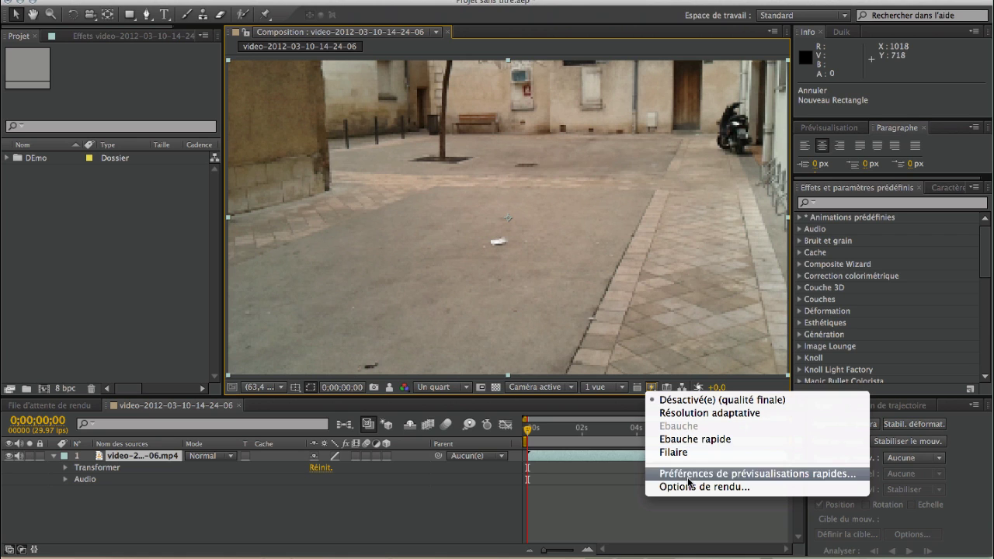
click(652, 390)
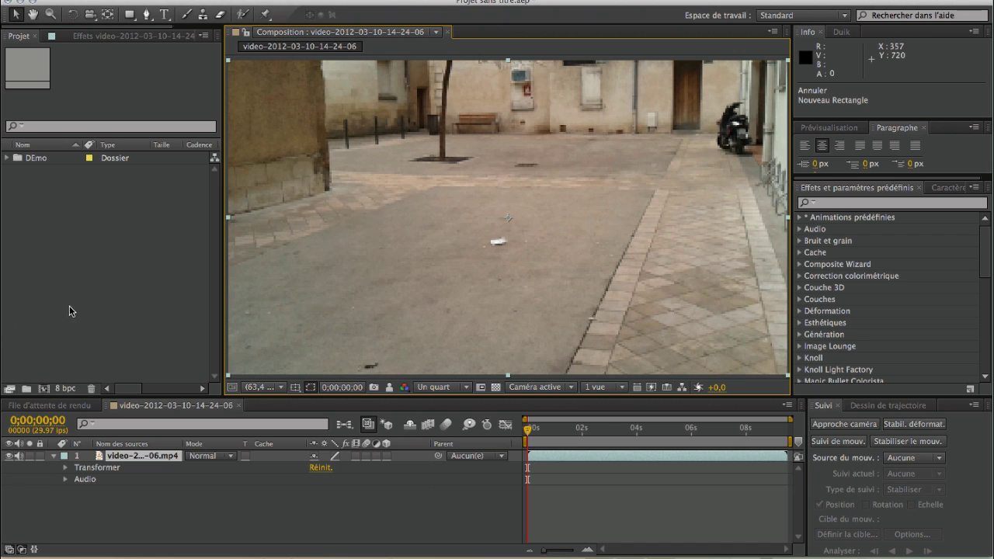
Collapse the video layer's properties in the timeline and reselect the layer.
click(53, 456)
click(125, 467)
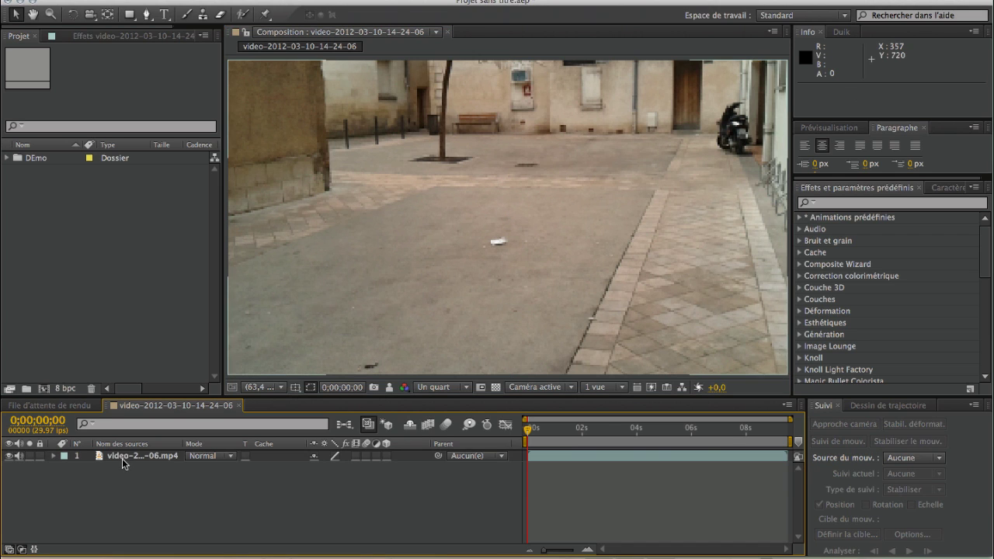
click(123, 458)
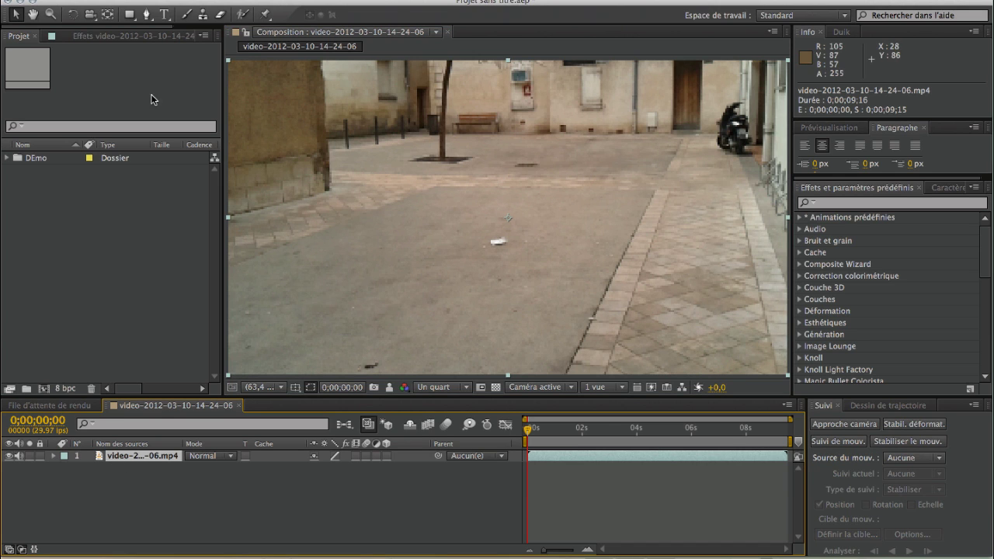
Pan the composition view inside its viewer with the Hand tool.
click(34, 17)
mouse_move(354, 152)
mouse_down()
mouse_move(353, 165)
mouse_move(412, 156)
mouse_move(277, 138)
mouse_move(334, 127)
mouse_move(354, 145)
mouse_up()
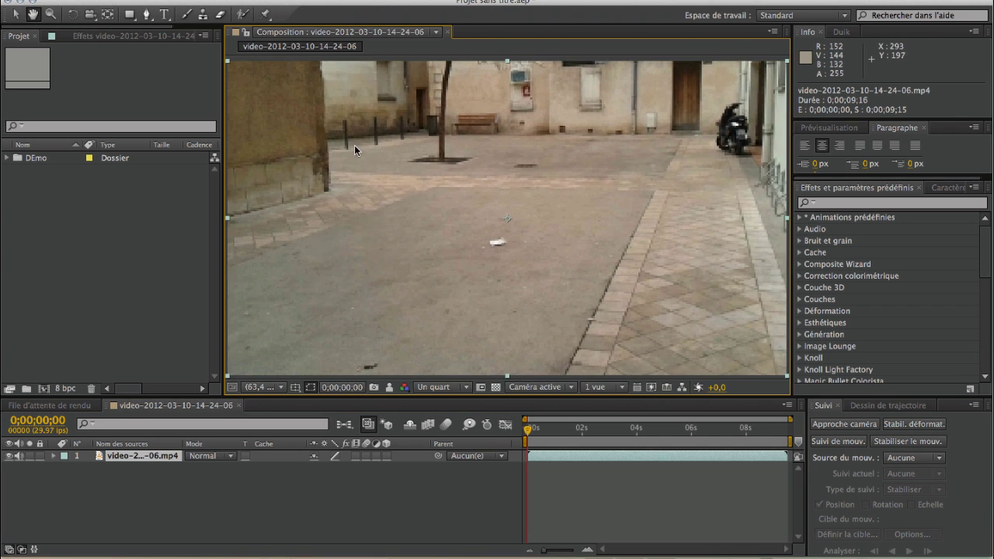
drag(539, 176, 497, 267)
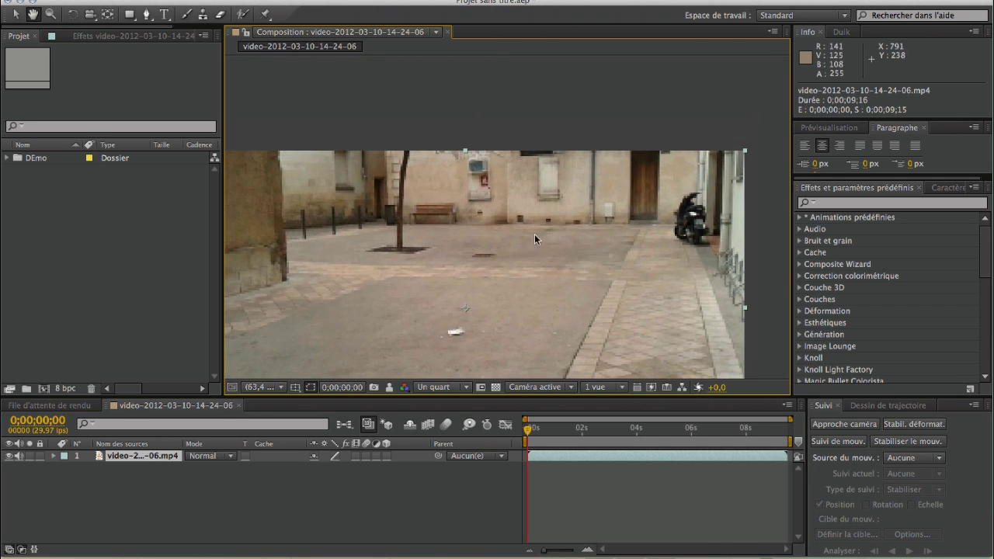
Move the video layer with the Selection tool to a position of about 747, 256.
click(15, 14)
drag(339, 182, 390, 130)
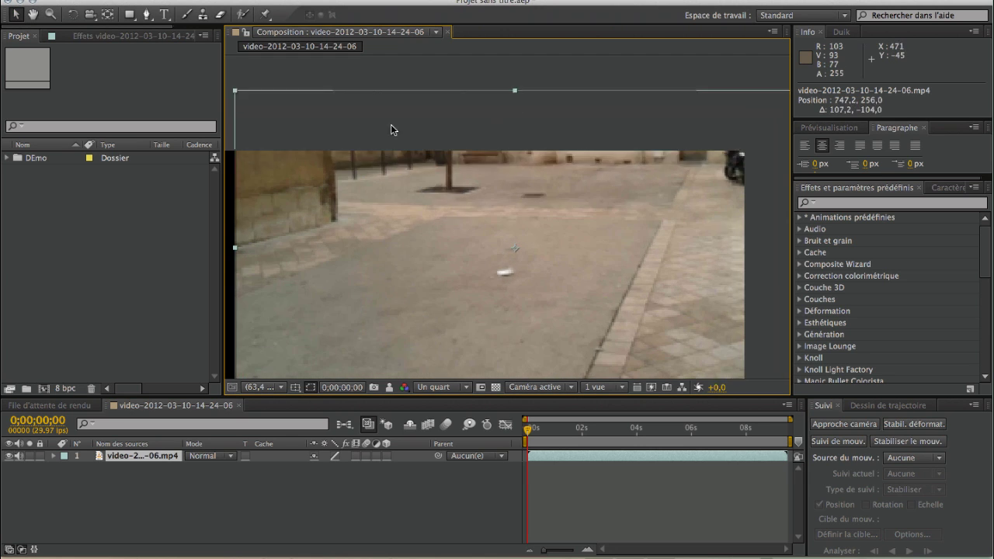
Reposition the video layer at about 622, 360 and display the composition at 50 %.
key(h)
drag(399, 229, 407, 249)
key(v)
scroll(440, 177, down, 3)
scroll(439, 173, up, 2)
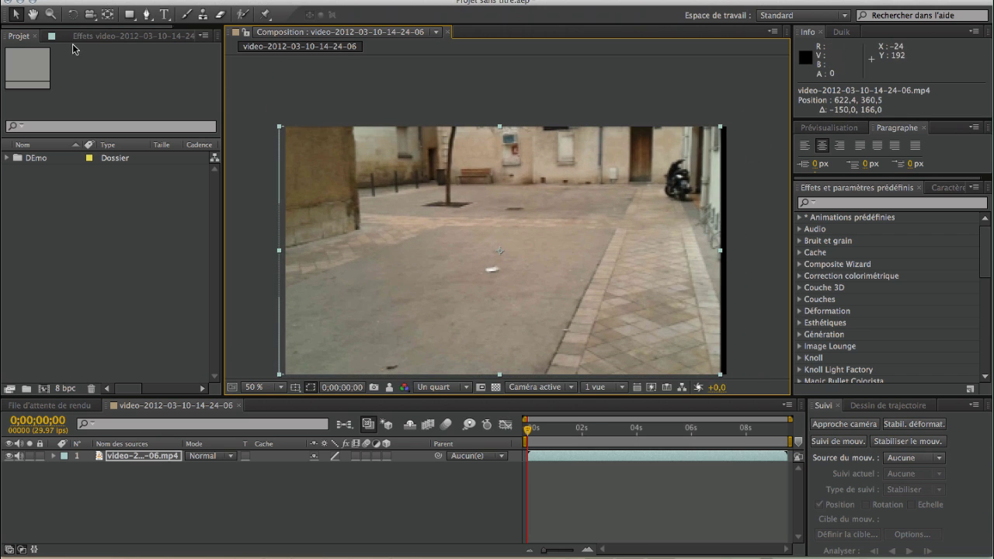
Move the video layer to a position of about 676, 292 and pan the composition view with the Hand tool.
drag(350, 187, 371, 161)
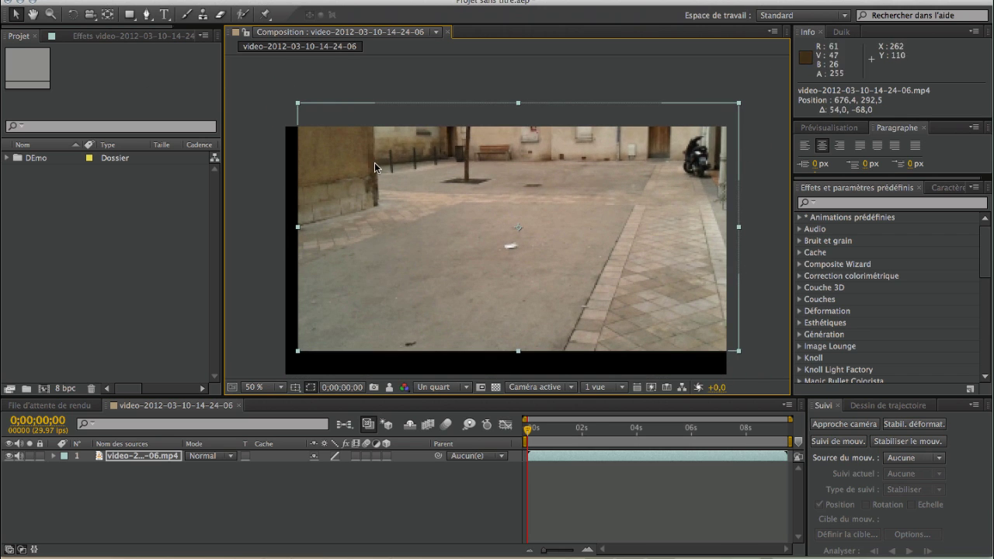
key(h)
drag(459, 205, 458, 166)
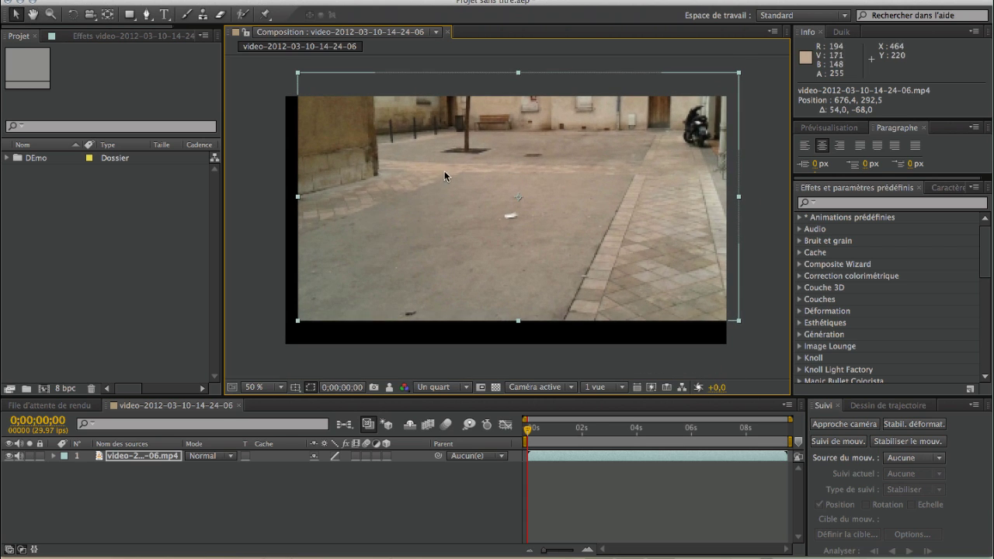
Zoom the composition view in to 400 % around the tree base, pan it, and return to 50 %.
scroll(455, 170, up, 3)
key(space)
drag(444, 185, 476, 196)
scroll(476, 196, down, 5)
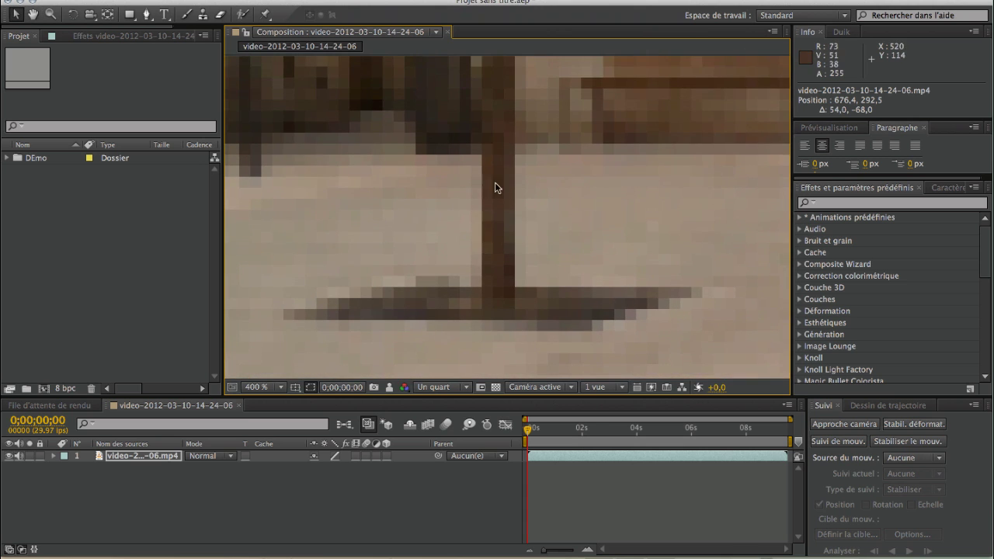
drag(497, 247, 463, 160)
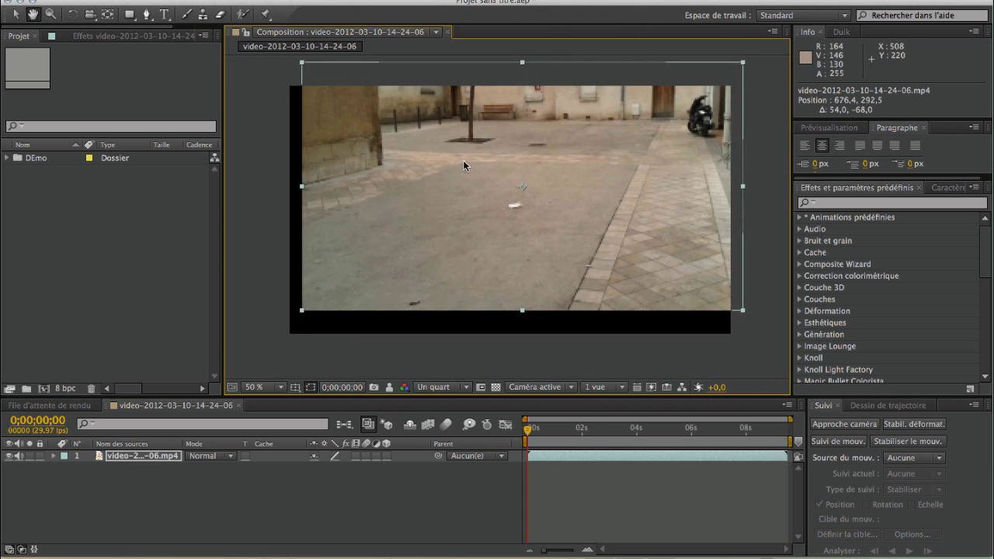
Reposition the video layer at about 638, 360 so that it fills the composition frame.
drag(402, 174, 394, 202)
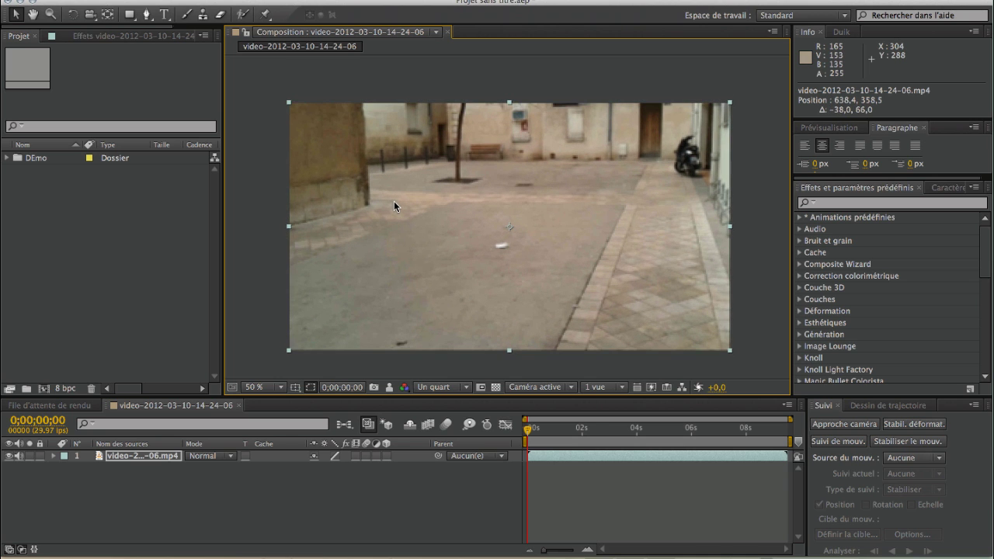
mouse_move(394, 201)
mouse_down()
mouse_move(390, 190)
mouse_move(384, 198)
mouse_move(411, 205)
mouse_move(385, 210)
mouse_move(384, 200)
mouse_move(364, 199)
mouse_move(395, 200)
mouse_up()
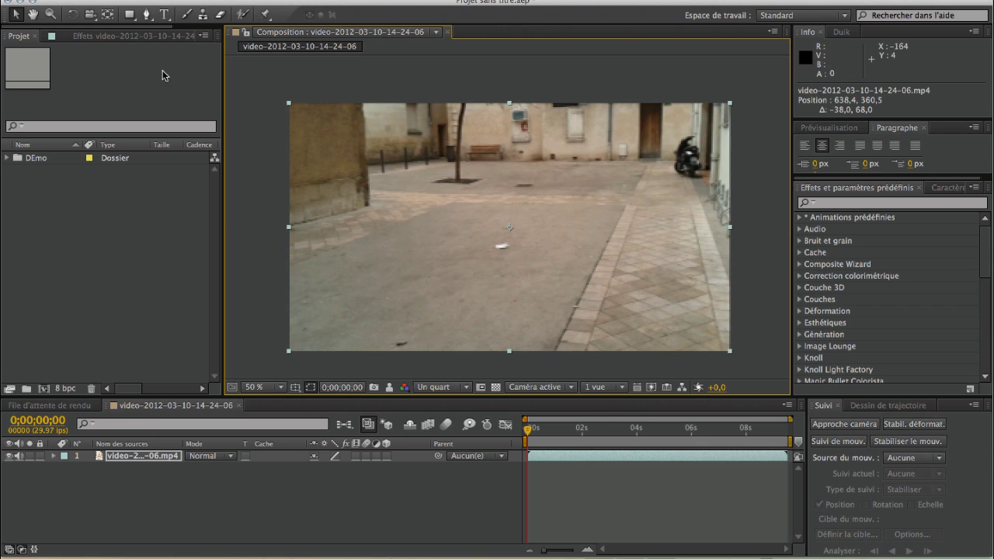
Try turning the video layer by about 1x + 15° with the Rotation tool, and undo the rotation.
click(72, 14)
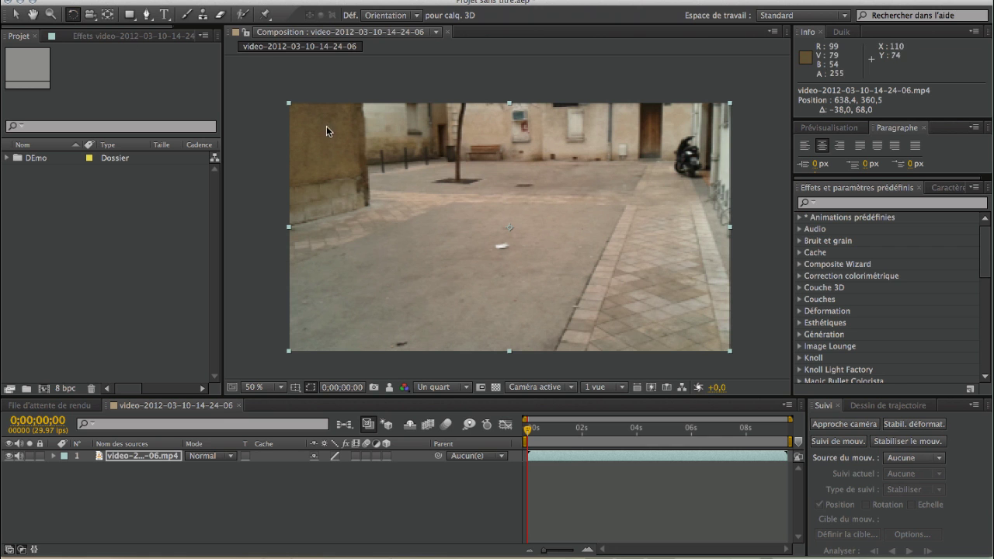
drag(333, 139, 457, 178)
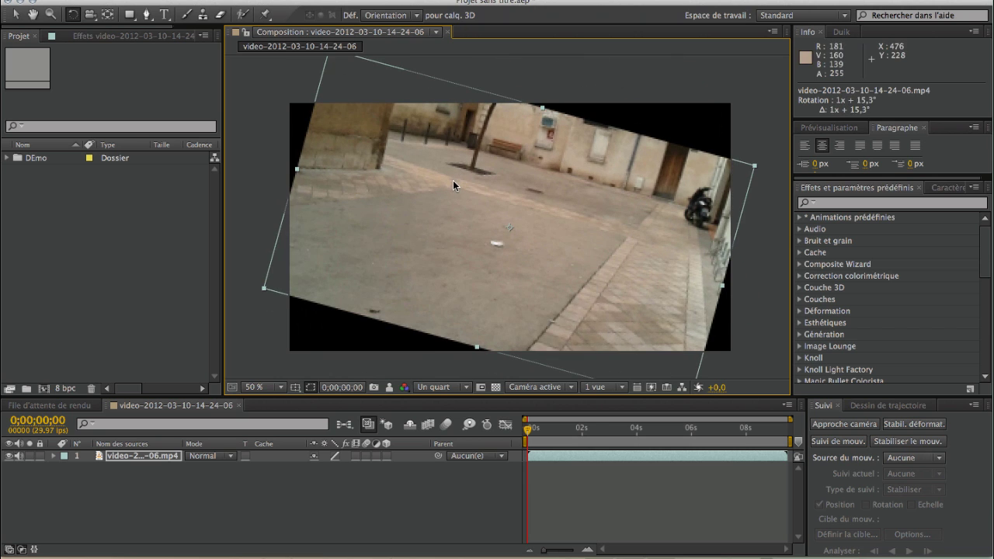
key(ctrl+z)
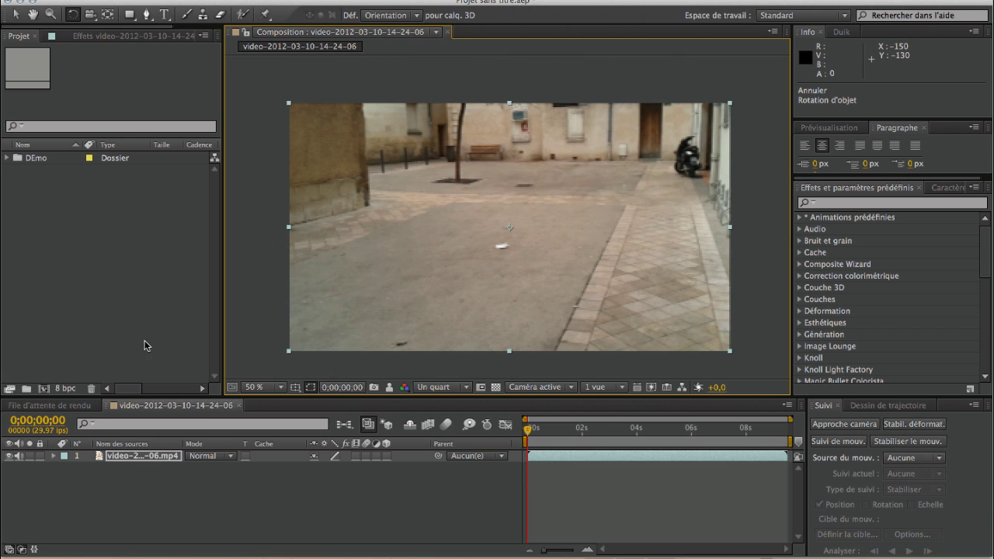
Try a rectangular mask of about 331 by 244 px over the upper-left area of the video layer, and undo it.
click(91, 15)
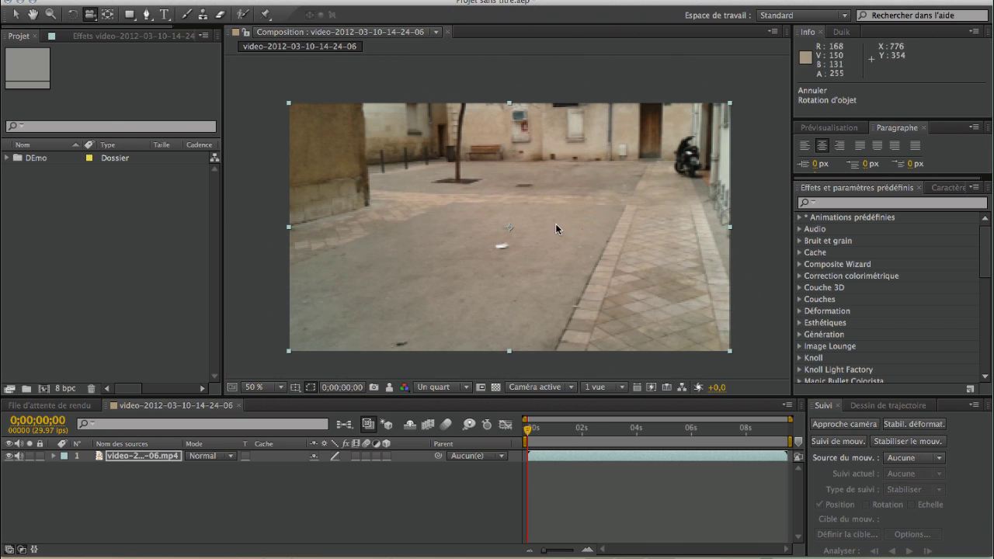
click(130, 16)
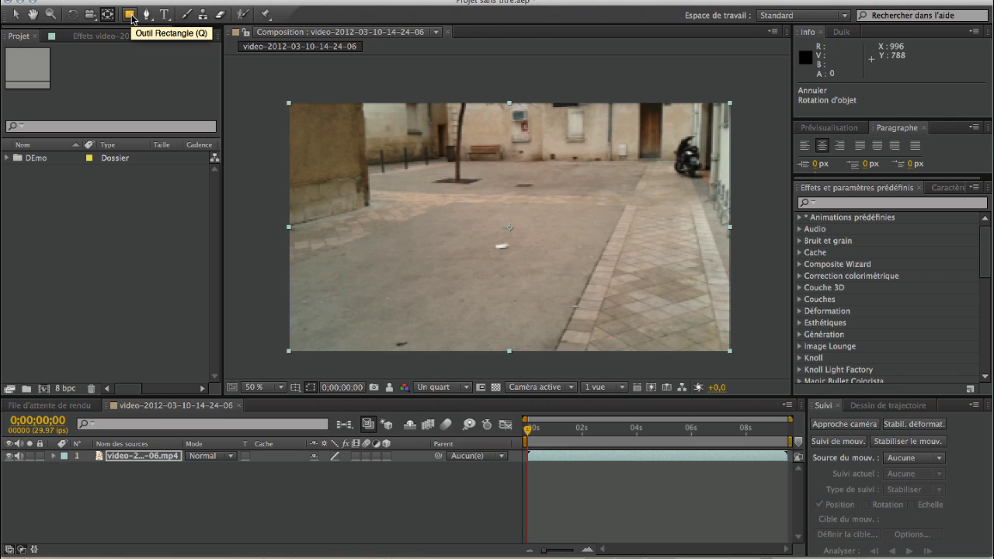
drag(326, 149, 491, 268)
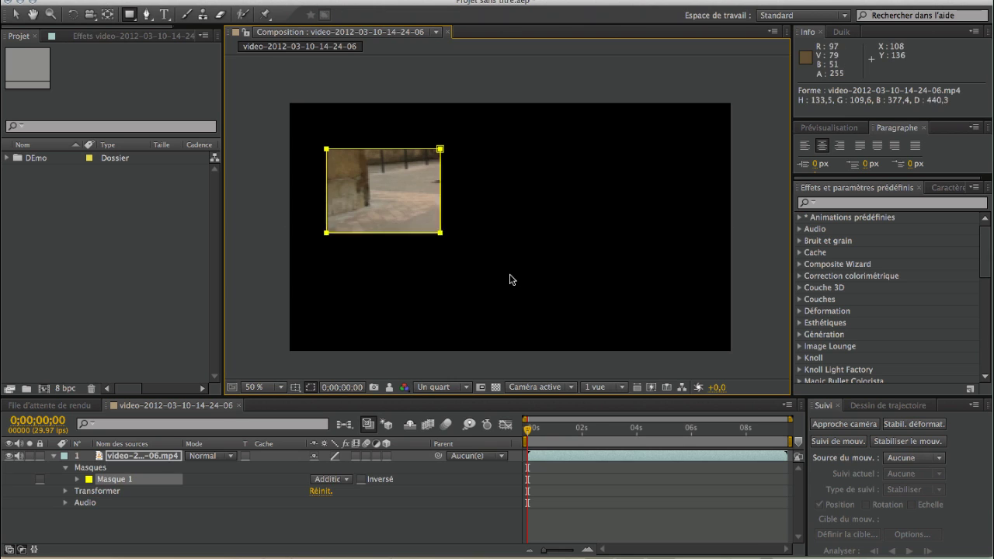
key(super+z)
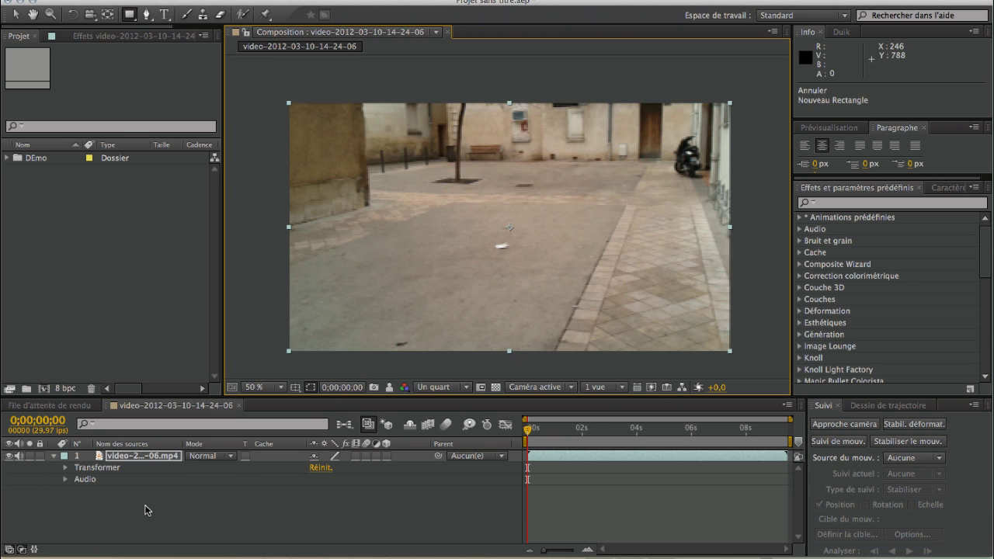
With no layer selected, draw a red rectangle shape of about 346 by 295 px near the composition's centre, and undo it.
click(148, 504)
drag(392, 156, 510, 257)
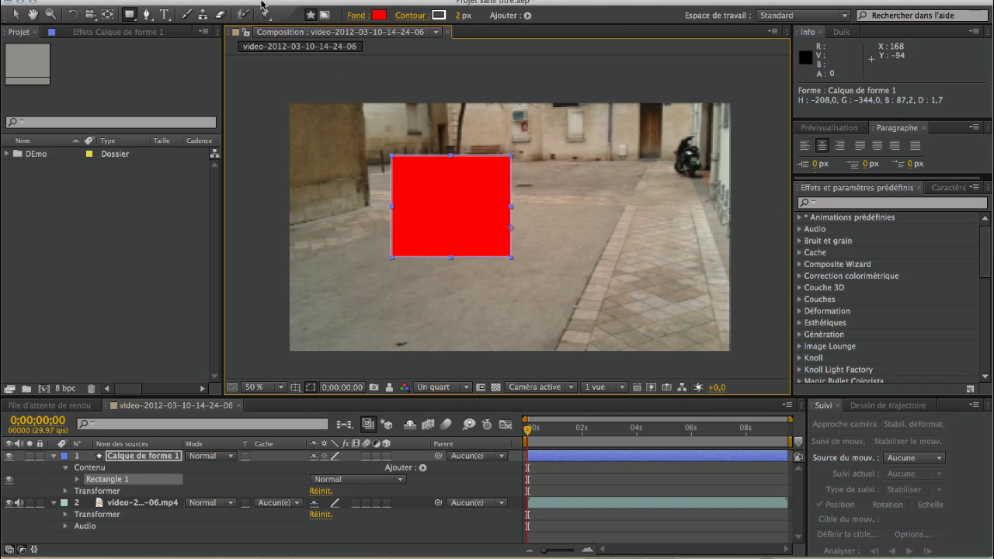
mouse_move(129, 14)
mouse_down()
mouse_move(174, 49)
mouse_move(175, 73)
mouse_move(131, 19)
mouse_up()
click(145, 14)
key(ctrl+z)
key(ctrl+z)
key(ctrl+z)
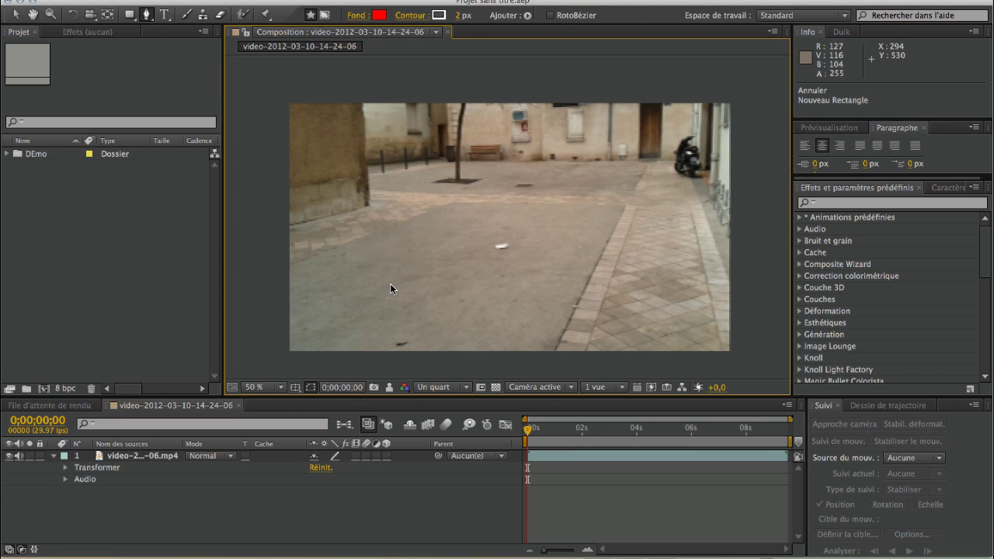
Draw a closed, curved freeform mask on the video layer with the Pen tool, spanning the tree, pavement and back wall.
key(v)
drag(488, 231, 475, 253)
key(g)
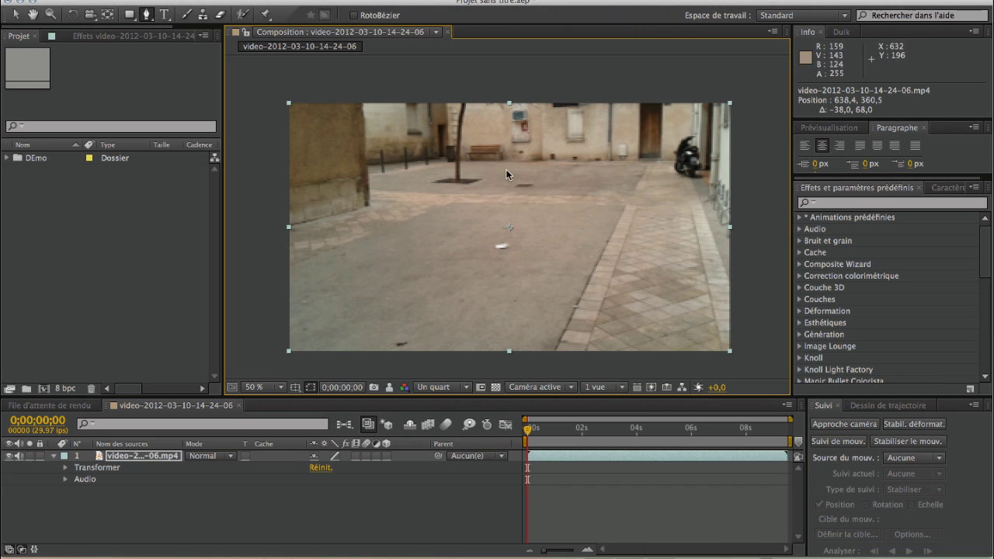
drag(450, 154, 428, 171)
drag(398, 236, 409, 257)
drag(464, 263, 482, 273)
mouse_move(517, 291)
mouse_down()
mouse_move(567, 247)
mouse_move(638, 293)
mouse_move(679, 296)
mouse_up()
drag(668, 224, 655, 140)
drag(626, 106, 621, 107)
click(584, 119)
click(570, 142)
drag(528, 170, 533, 171)
click(449, 155)
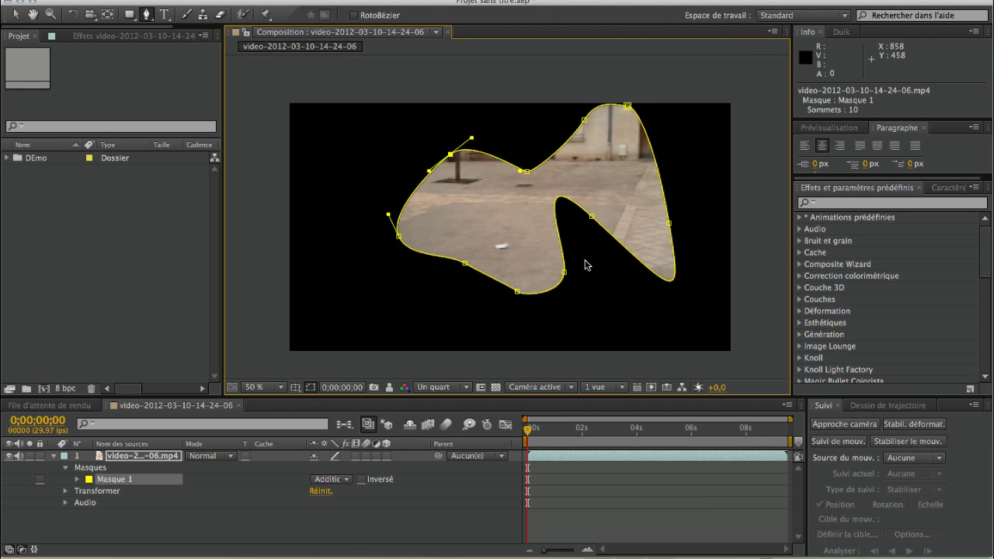
Undo the closing of the freeform mask path and delete the mask from the video layer.
key(ctrl+z)
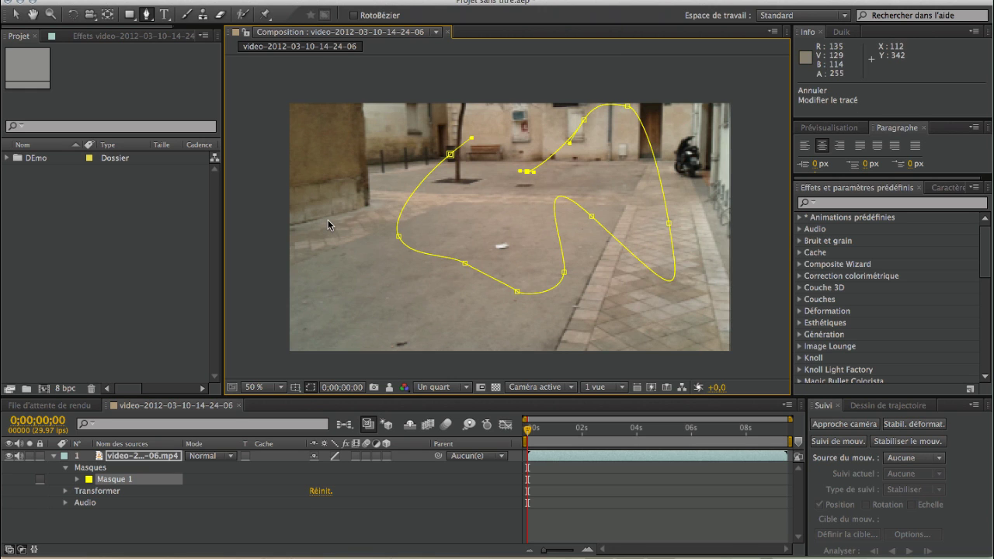
click(121, 481)
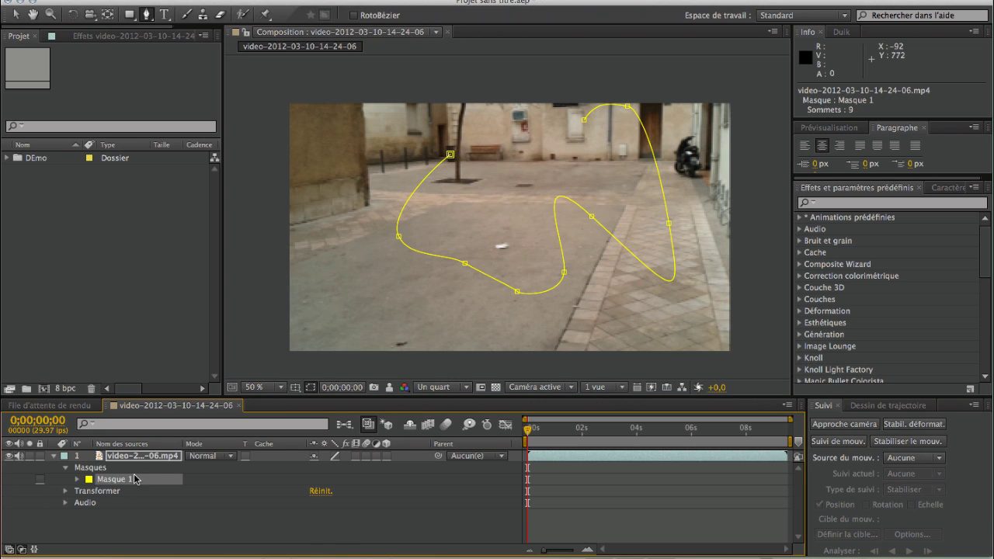
key(Delete)
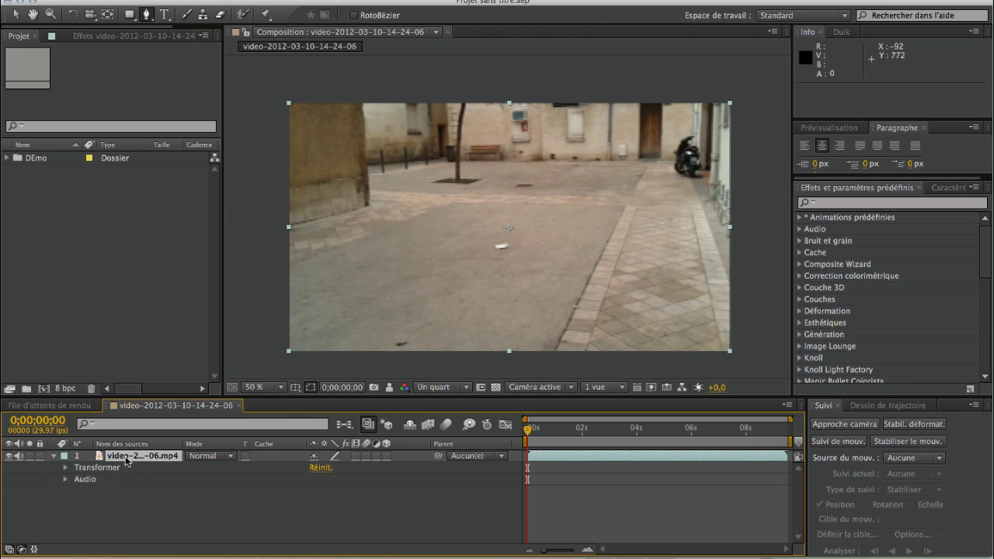
With no layer selected, draw a closed, curved red shape with the Pen tool in the middle of the pavement.
click(131, 507)
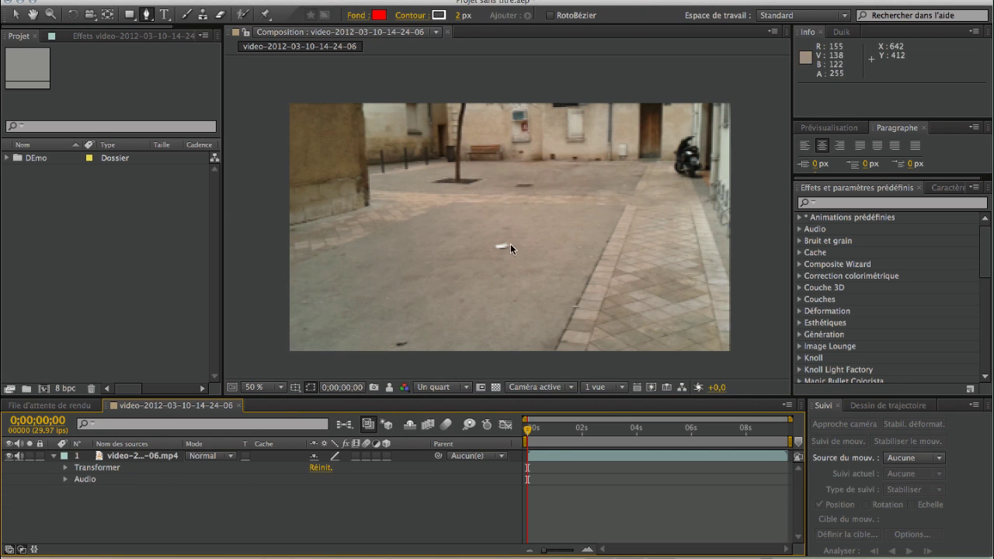
click(497, 178)
mouse_move(433, 221)
mouse_down()
mouse_move(437, 252)
mouse_move(476, 285)
mouse_up()
drag(559, 265, 577, 254)
drag(596, 202, 609, 188)
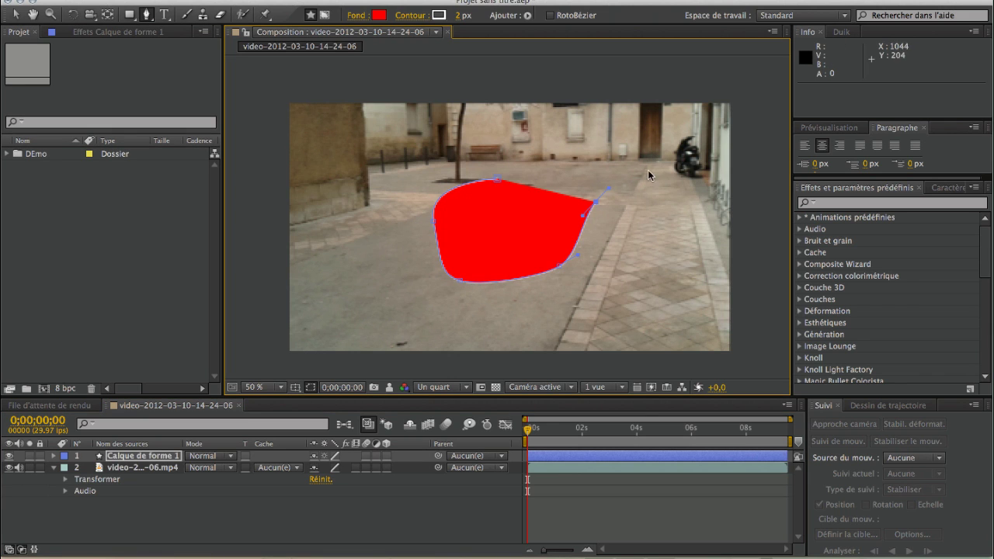
click(497, 178)
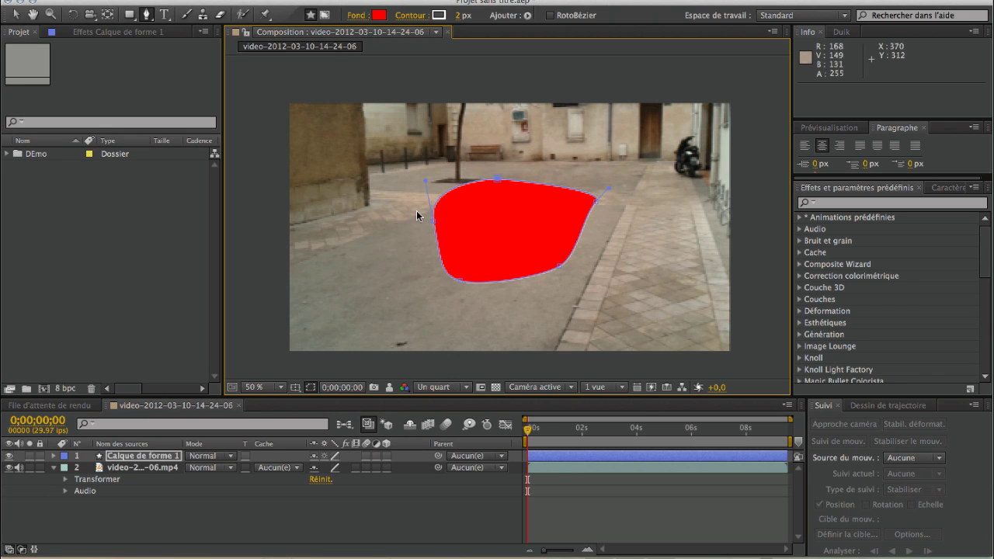
Delete the red freeform shape layer from the composition.
click(146, 465)
click(152, 457)
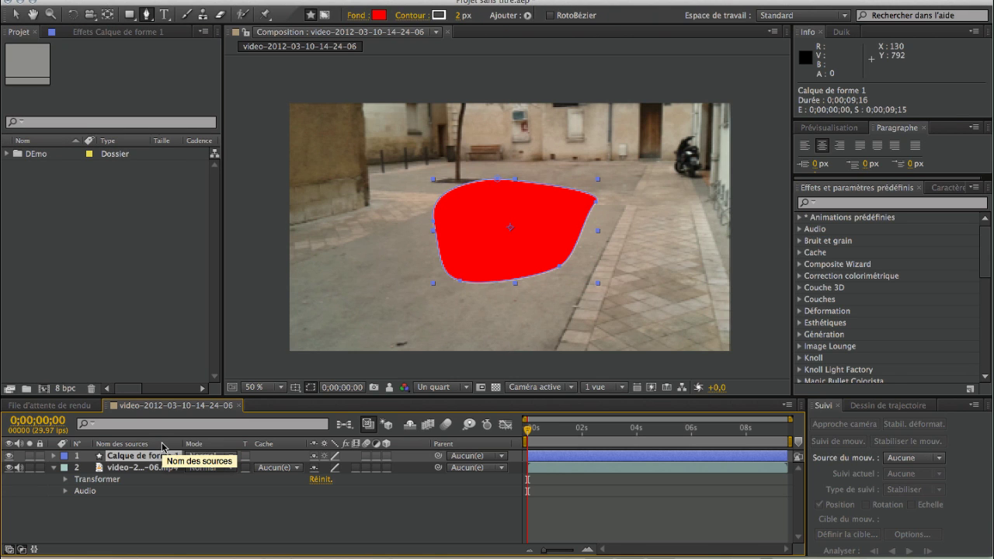
key(Delete)
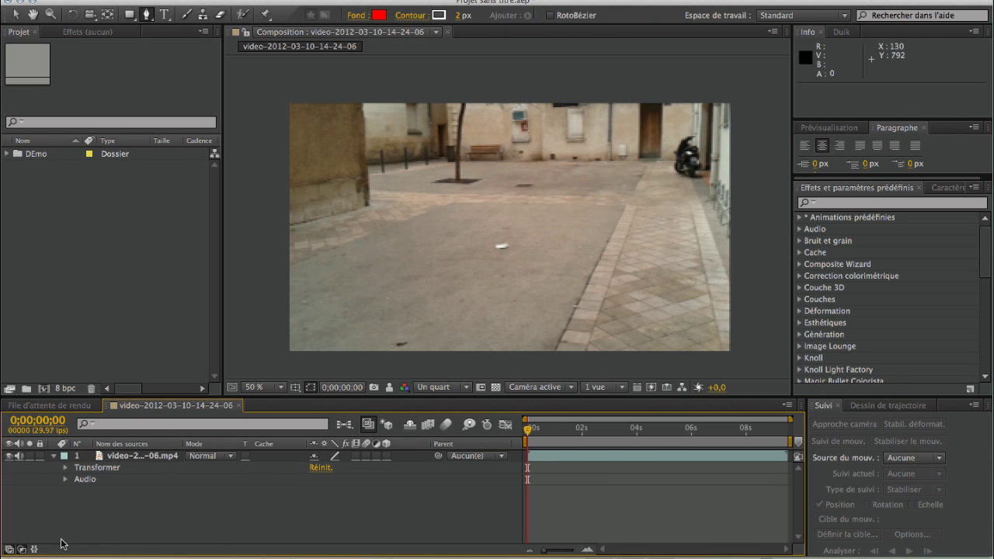
Toggle the timeline's optional column groups off and on, and look through the blending modes available for the video layer.
click(10, 550)
click(10, 550)
click(21, 549)
click(35, 550)
click(34, 550)
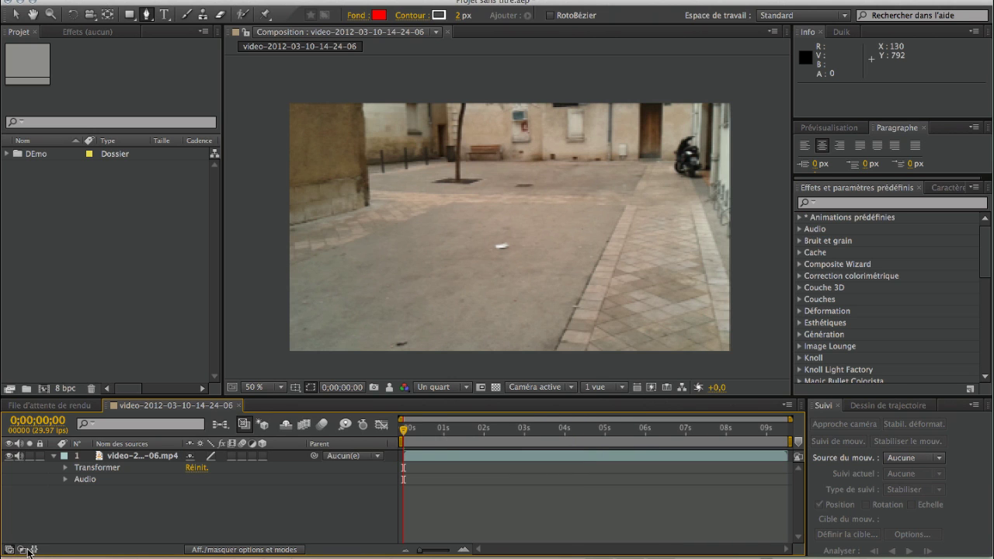
click(34, 550)
click(37, 549)
click(23, 551)
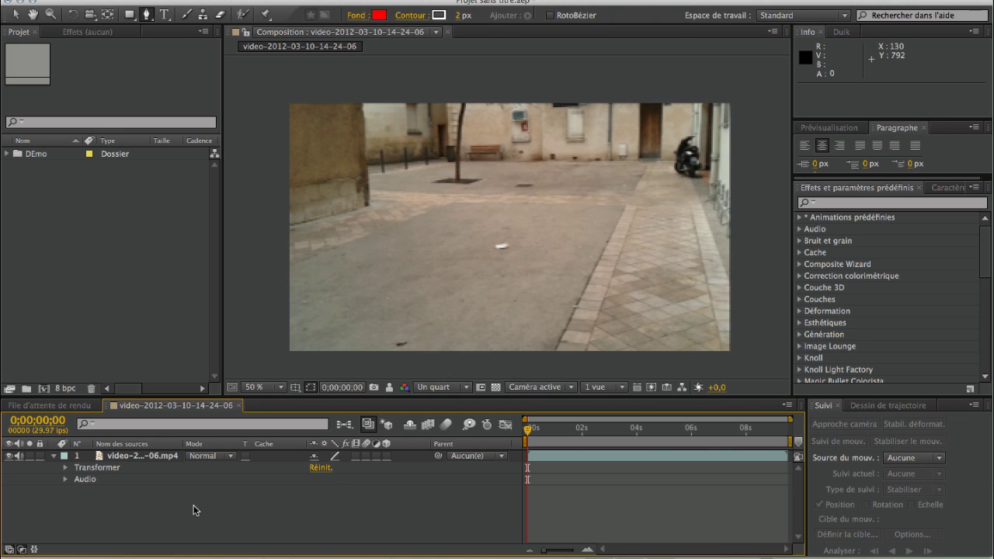
click(22, 549)
click(22, 550)
click(205, 456)
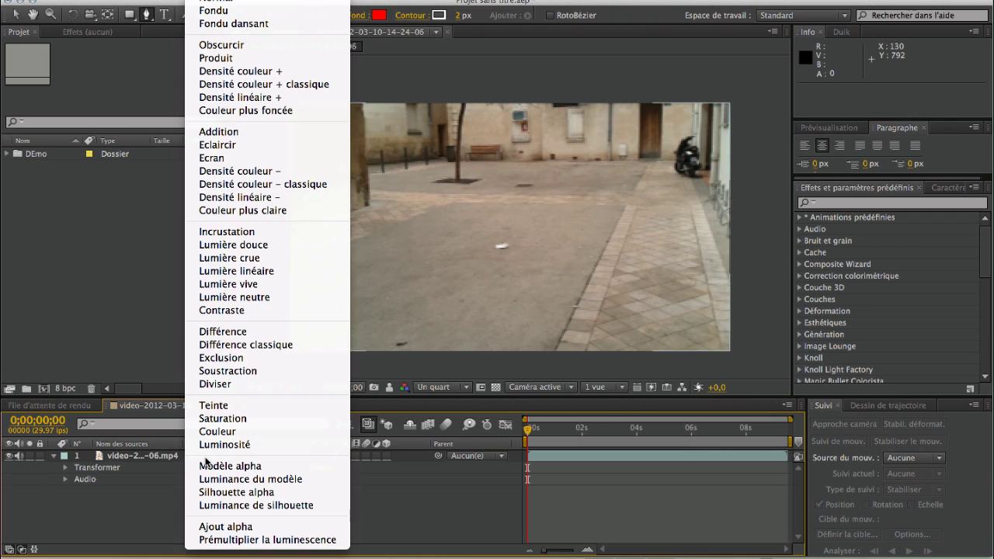
click(156, 534)
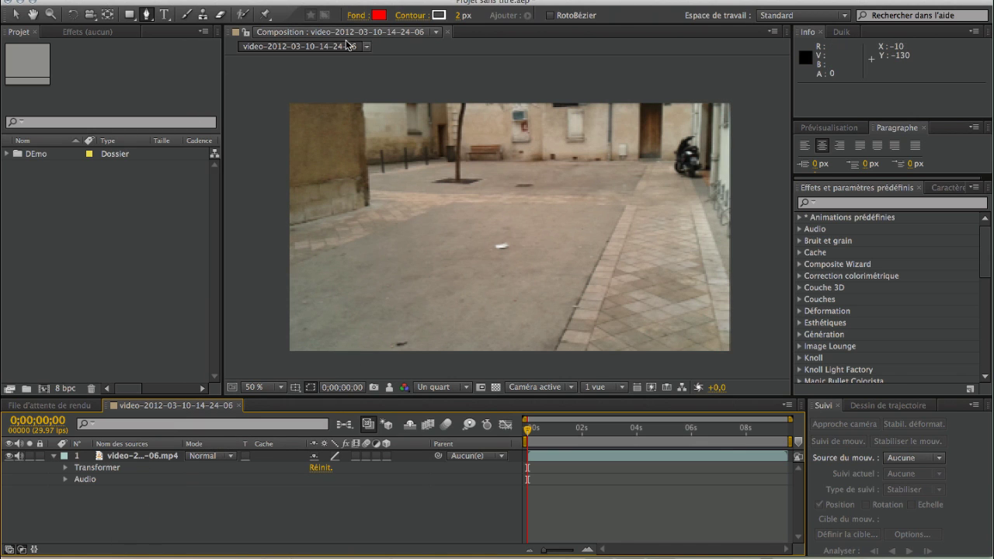
Draw a new closed red freeform shape with the Pen tool on the pavement, starting at the base of the tree.
click(457, 182)
click(436, 230)
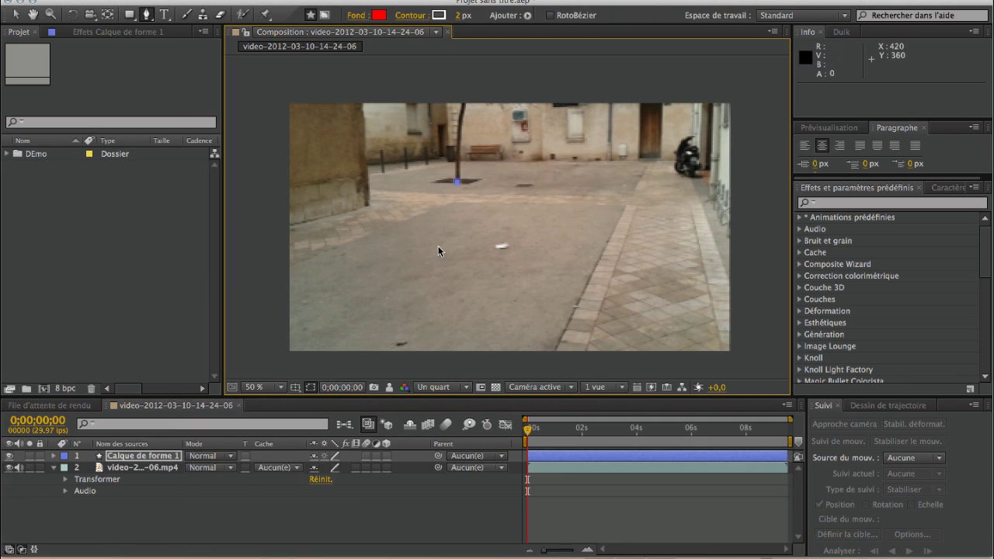
drag(490, 284, 509, 294)
drag(571, 285, 584, 270)
drag(586, 222, 579, 205)
drag(572, 187, 553, 181)
click(462, 182)
Set the red shape layer's blending mode to Incrustation and its opacity to 58 %.
click(197, 461)
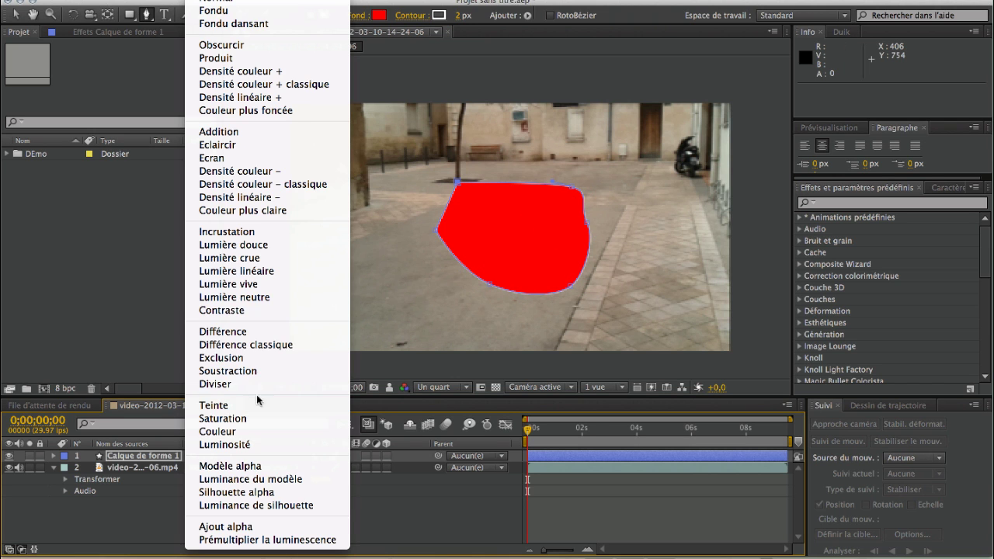
click(242, 226)
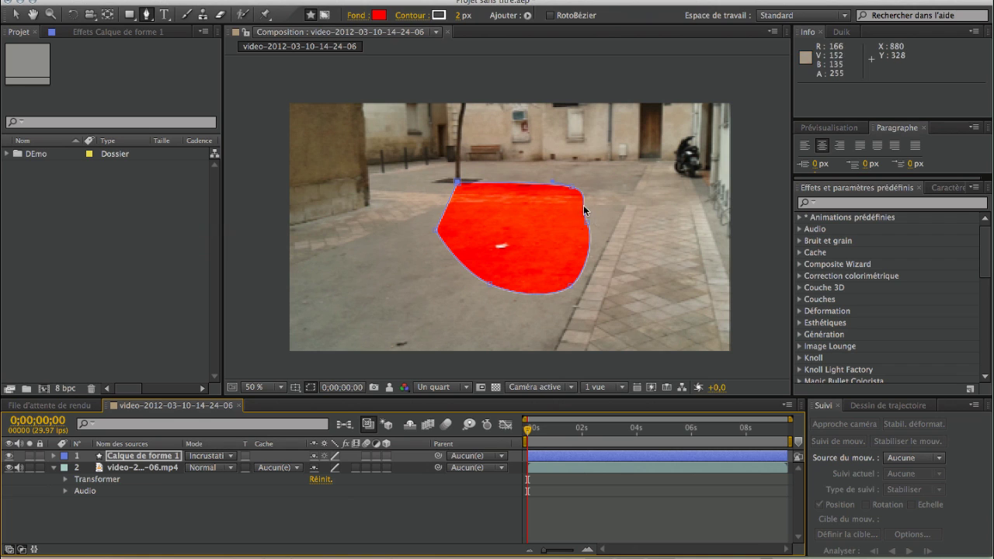
click(153, 458)
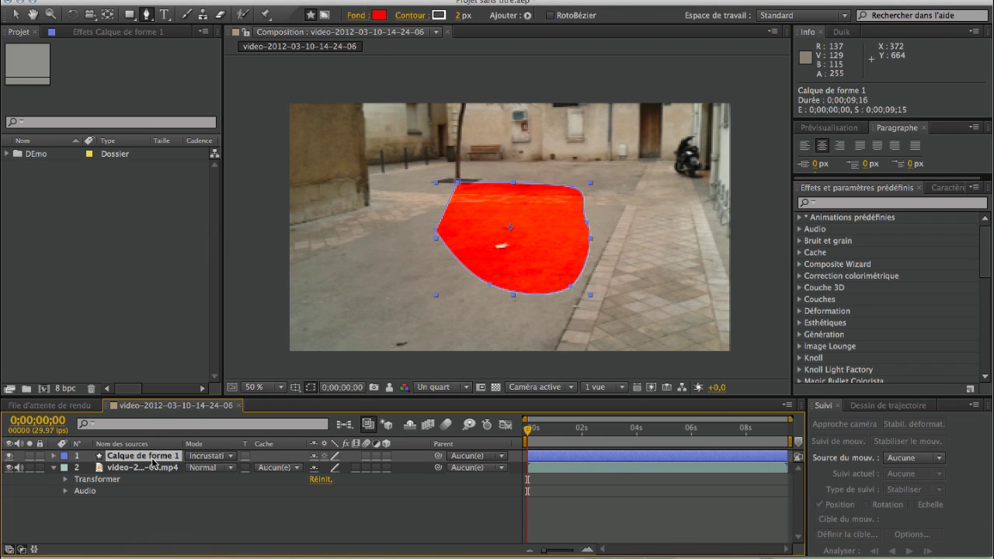
key(t)
drag(321, 469, 298, 471)
click(319, 527)
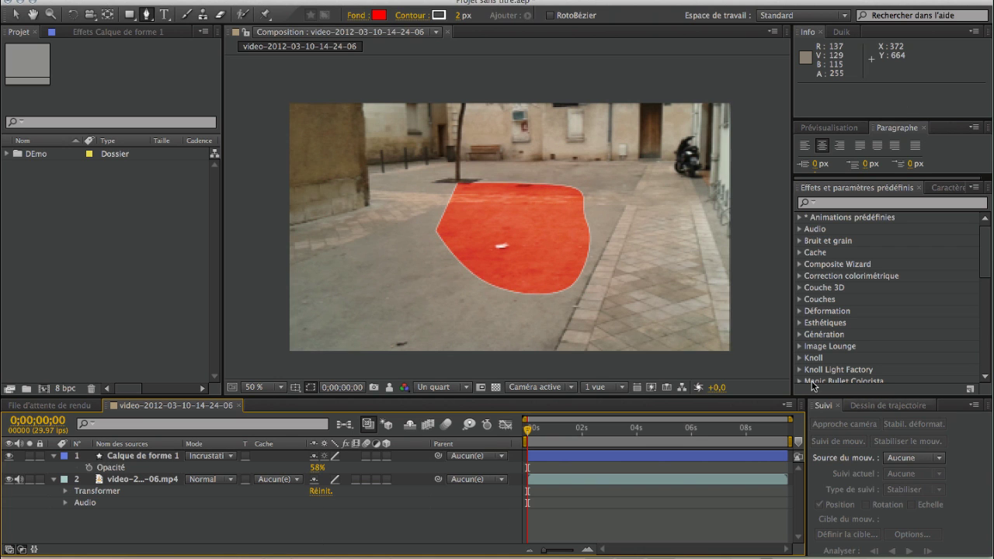
Set the red shape layer's blending mode to Saturation and collapse the layer's properties.
click(233, 458)
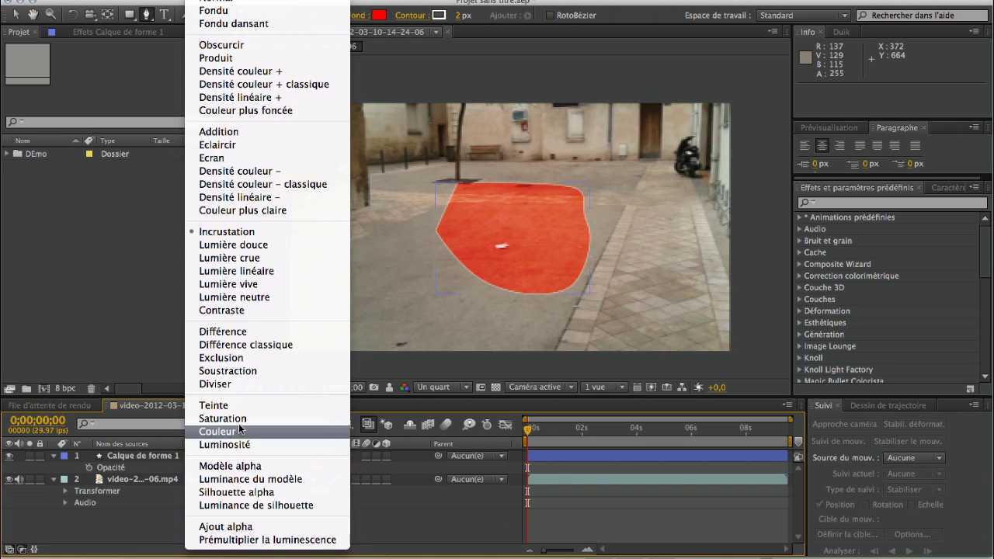
click(237, 424)
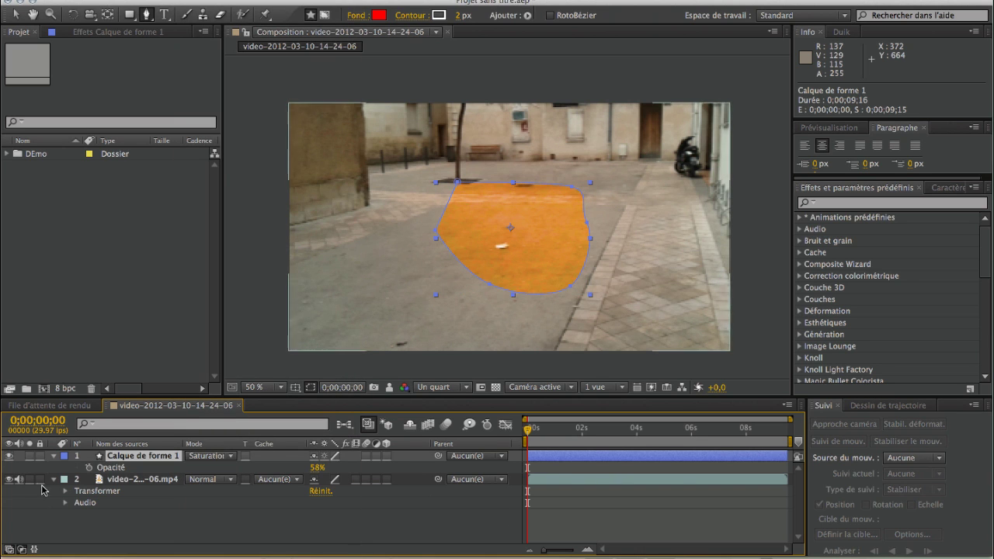
click(52, 456)
click(146, 521)
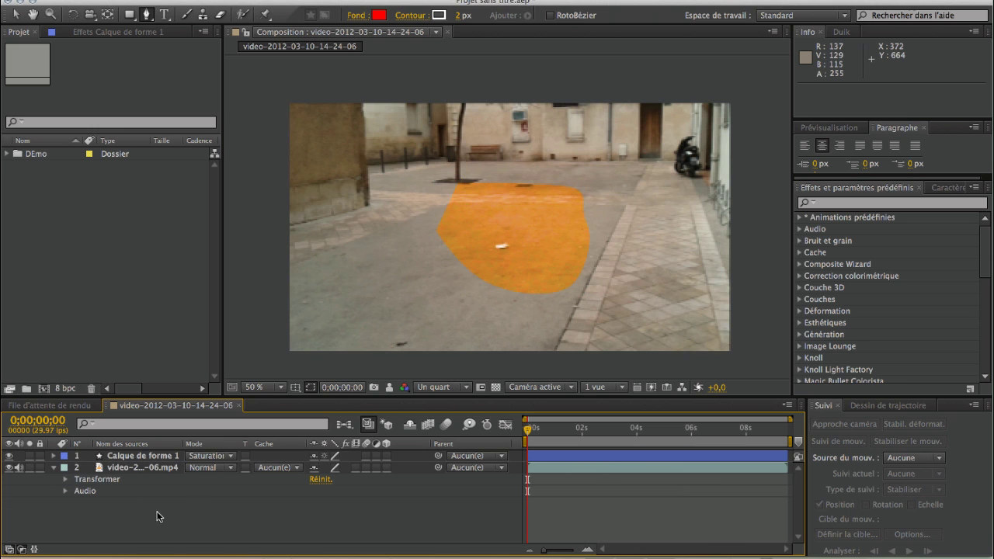
Delete the red shape layer from above the video layer.
click(164, 457)
key(Delete)
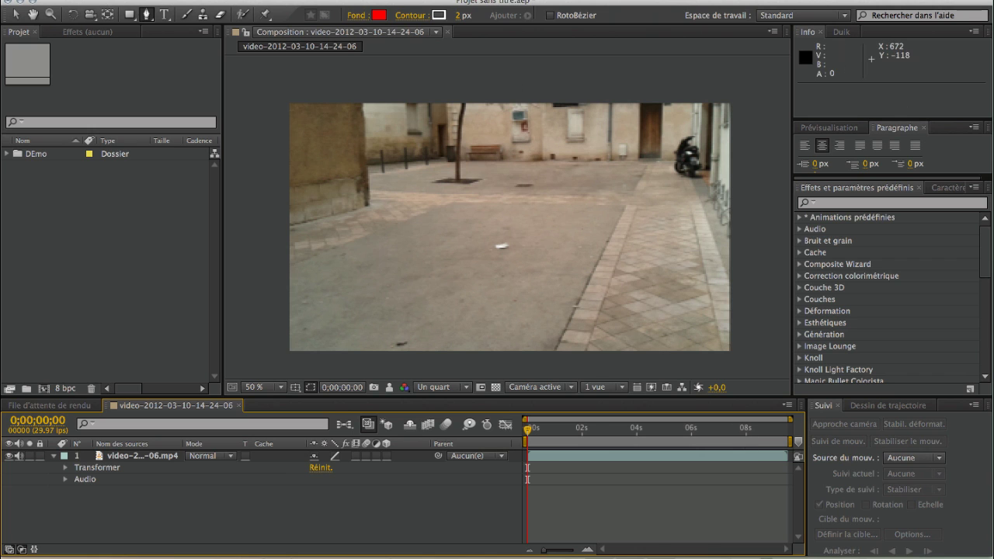
Paint a freehand red stroke with the 13 px brush across the pavement in the video's layer view, and undo it.
click(187, 14)
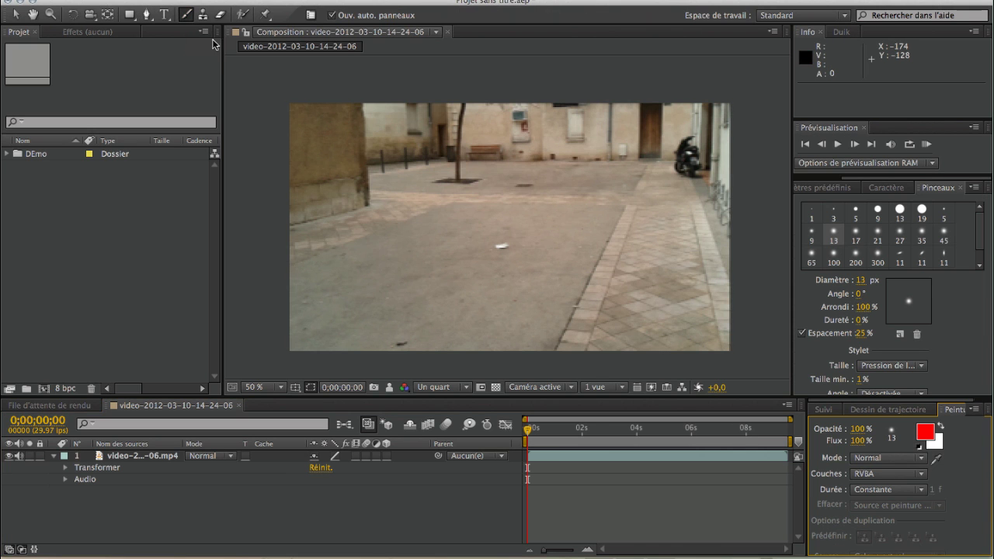
double_click(447, 165)
mouse_move(410, 130)
mouse_down()
mouse_move(400, 151)
mouse_move(585, 156)
mouse_move(606, 255)
mouse_move(470, 227)
mouse_move(619, 232)
mouse_move(584, 227)
mouse_up()
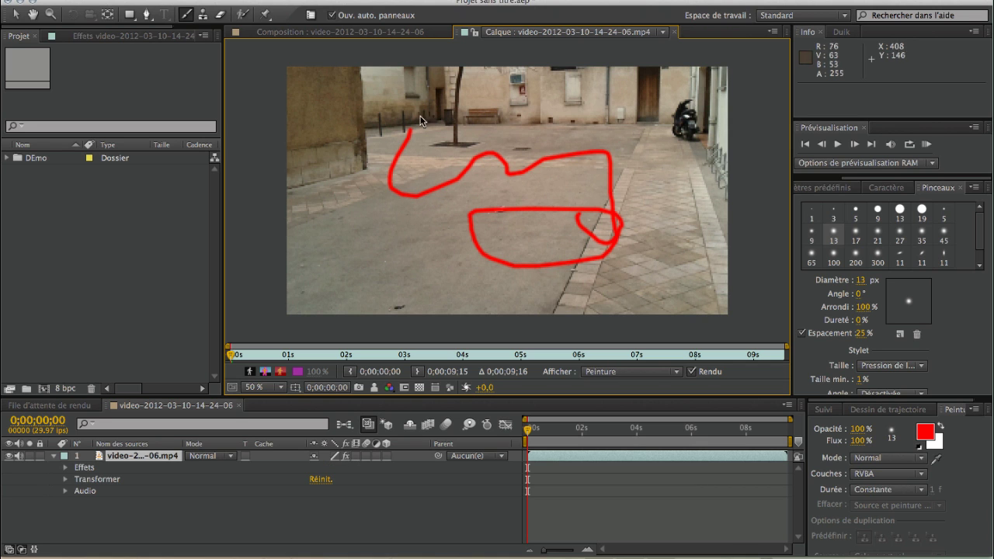
click(673, 32)
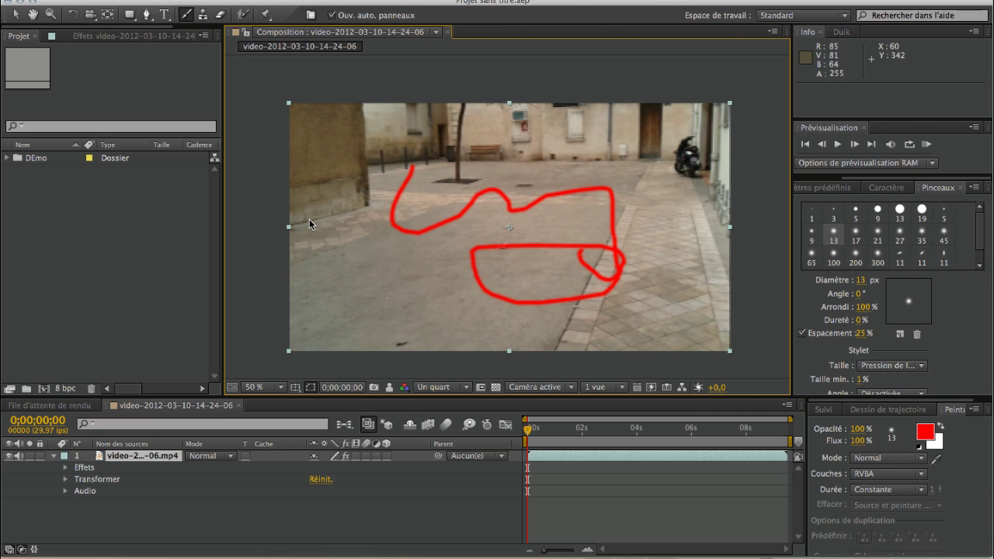
key(ctrl+z)
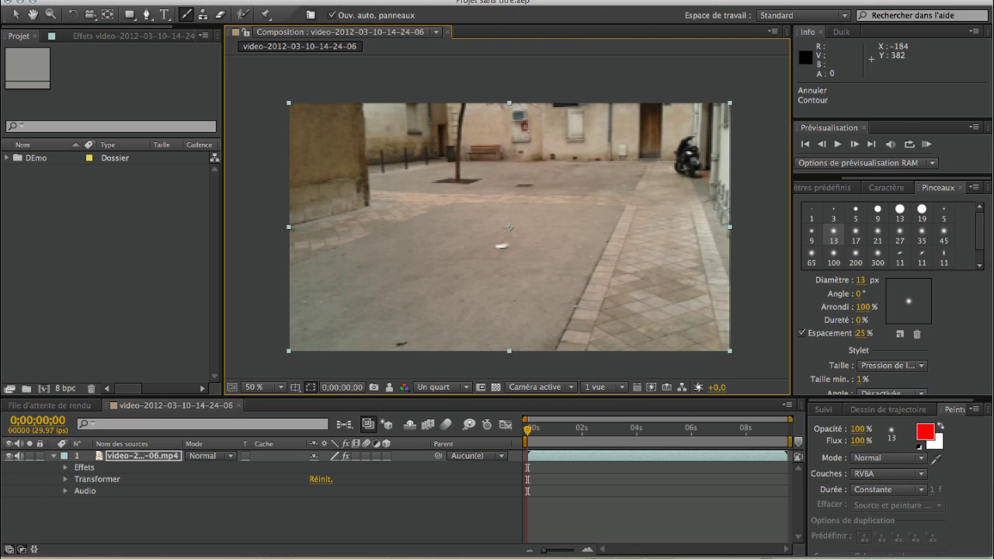
click(126, 0)
click(55, 217)
click(330, 0)
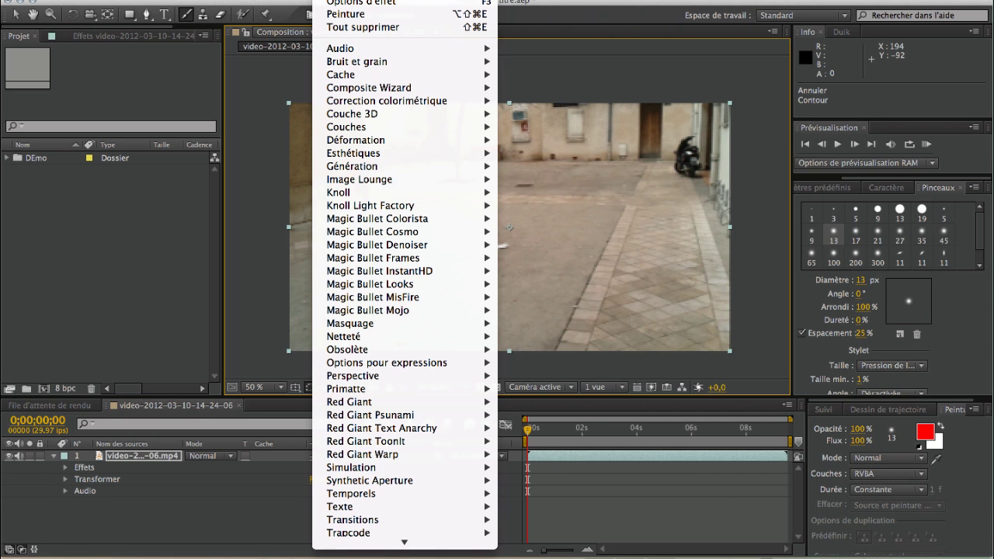
click(79, 295)
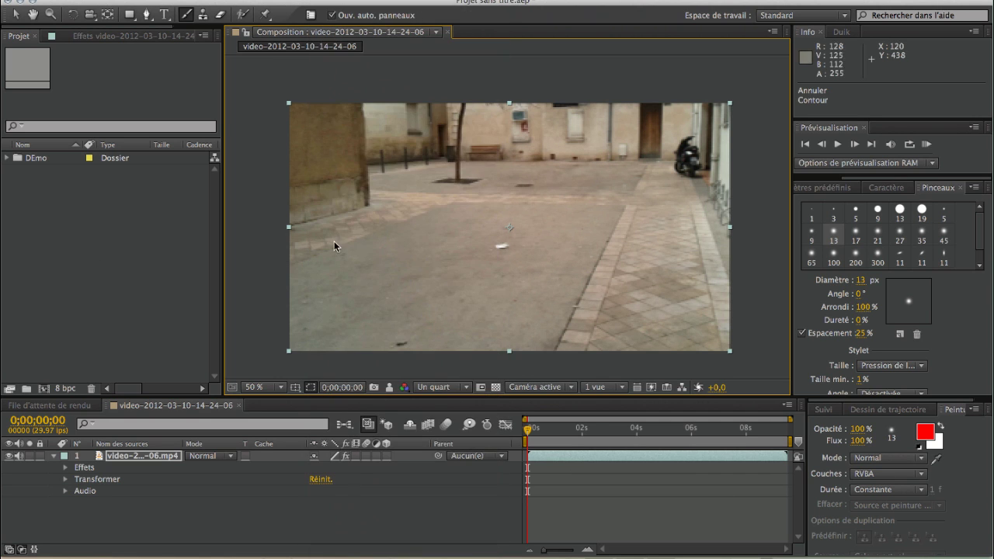
Outline the parked motorcycle with the Roto Brush in the video's layer view.
click(241, 15)
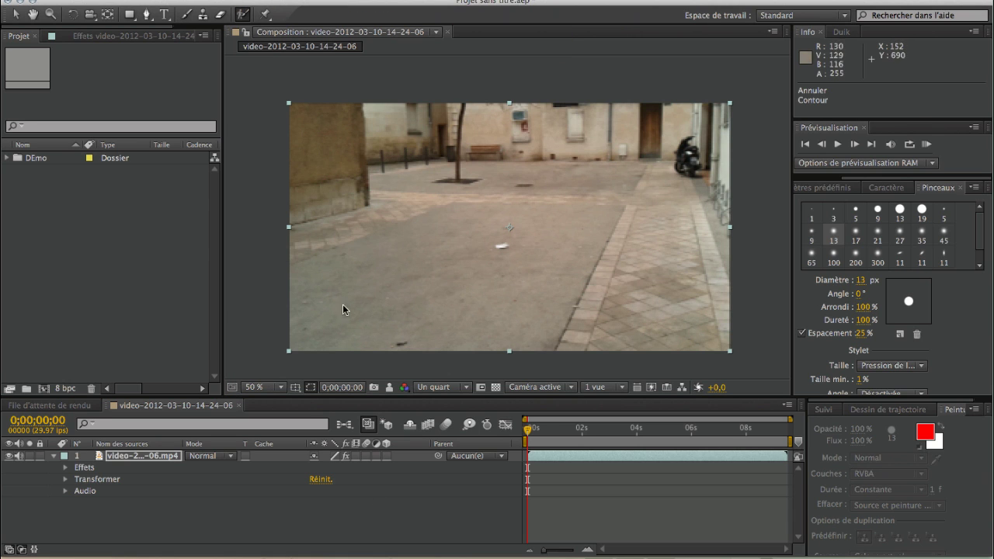
double_click(375, 202)
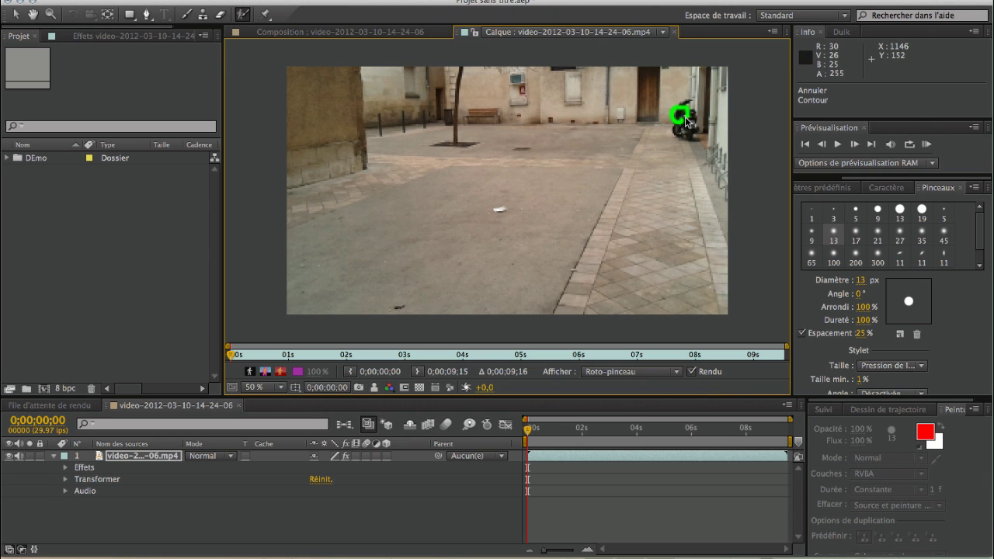
drag(687, 118, 683, 97)
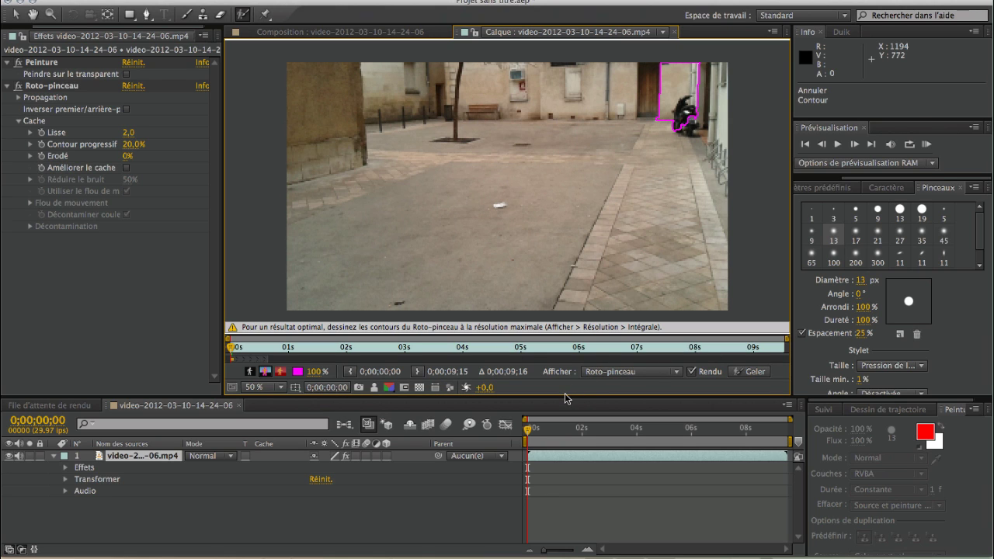
Set the composition's preview resolution to Intégrale and add the white paper on the pavement to the Roto Brush selection.
click(400, 32)
click(454, 386)
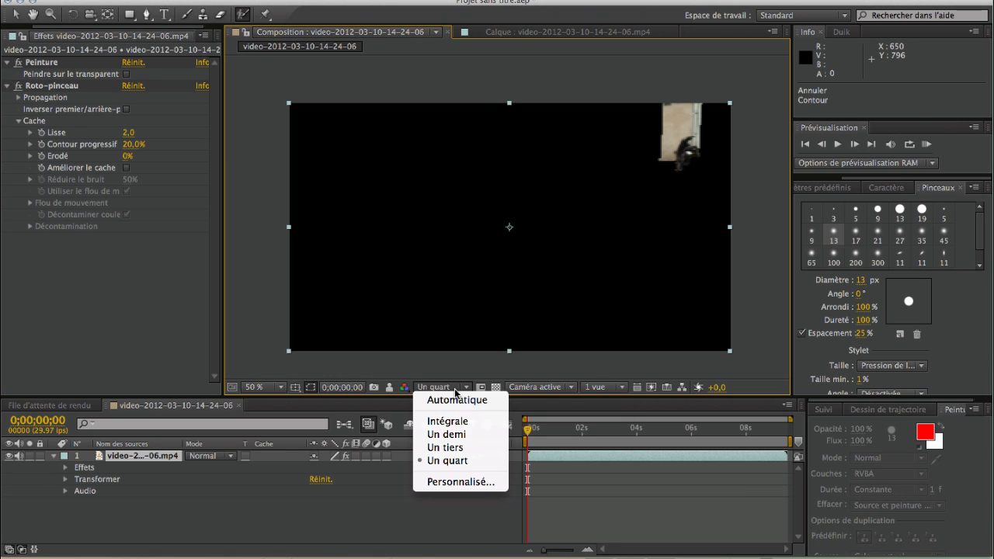
click(497, 277)
click(508, 32)
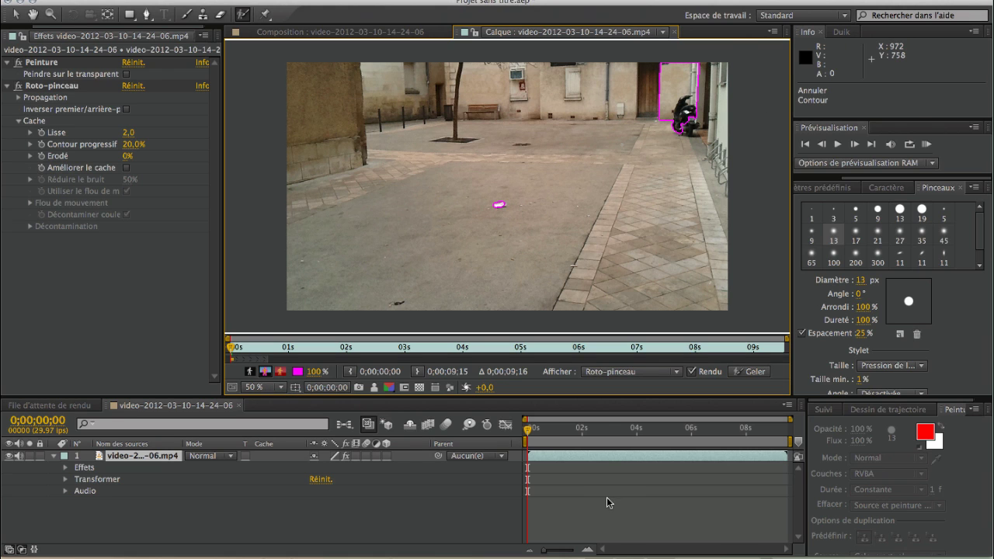
Freeze the Roto Brush segmentation, display it as a red overlay, and return to the composition view.
click(748, 373)
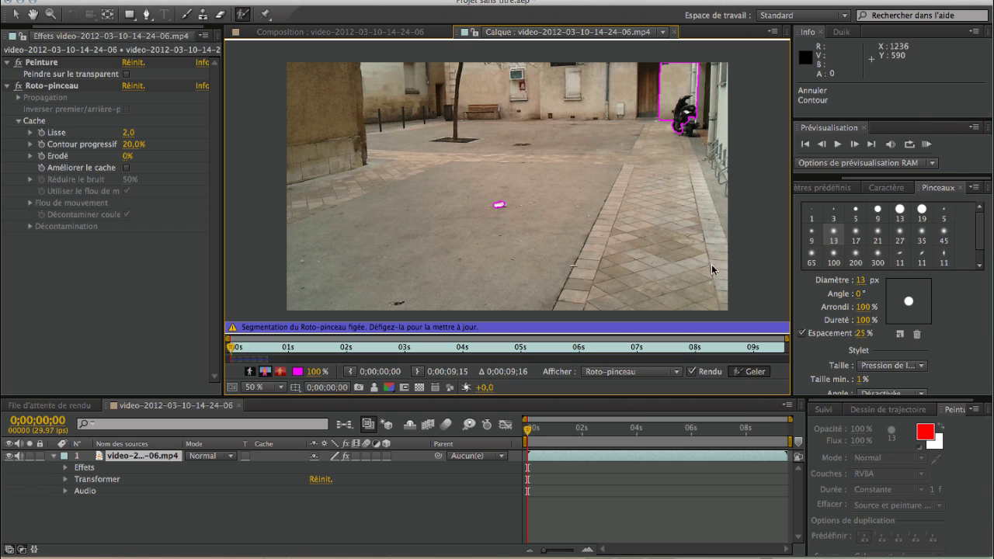
click(280, 371)
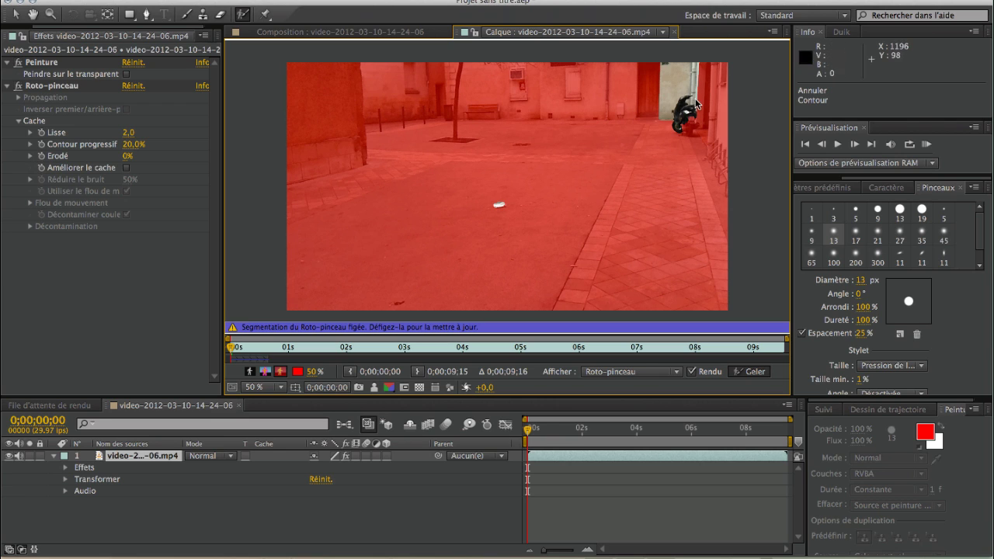
click(673, 31)
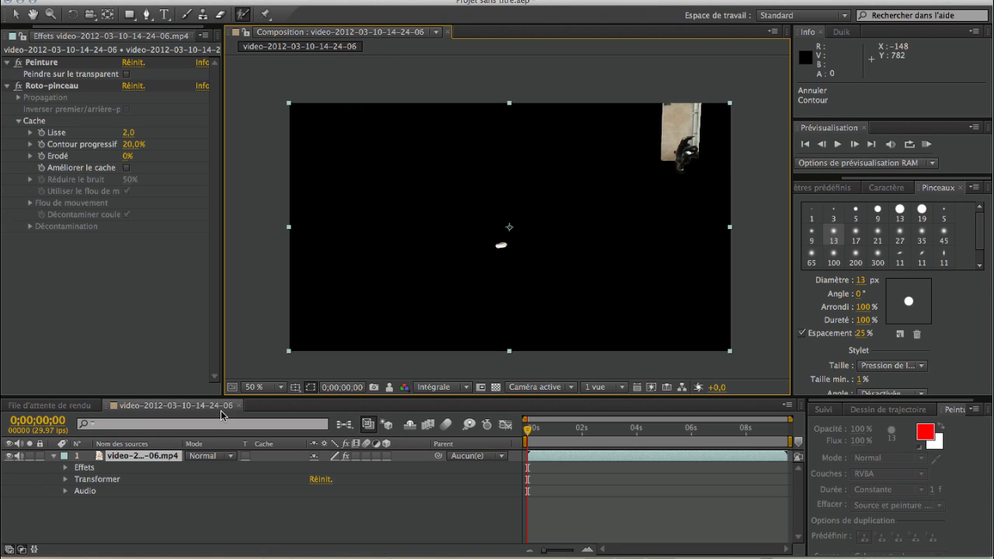
Undo the Roto Brush effect on the video layer.
key(super+z)
key(super+z)
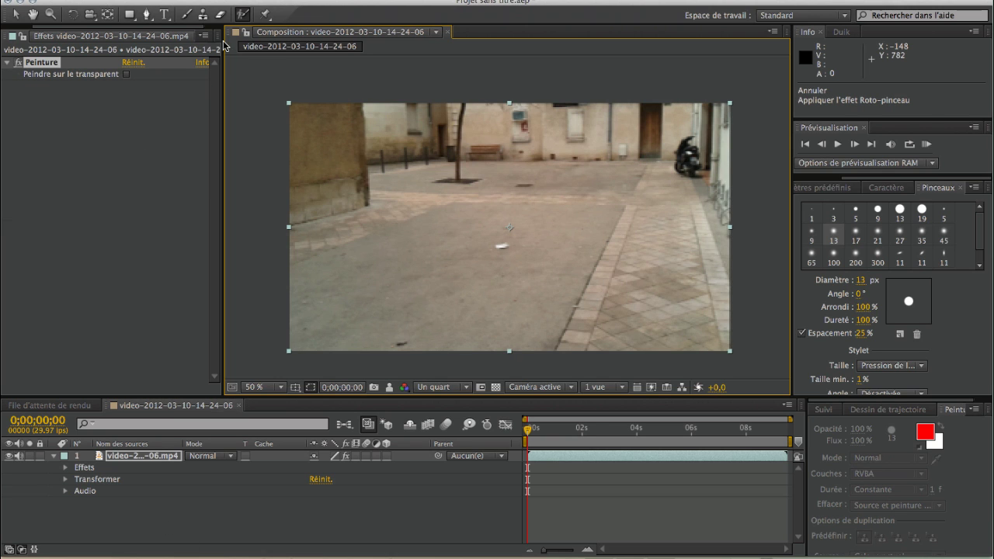
Place six Puppet pins across the video image and distort it by moving the pins near the far wall and the tree.
click(265, 14)
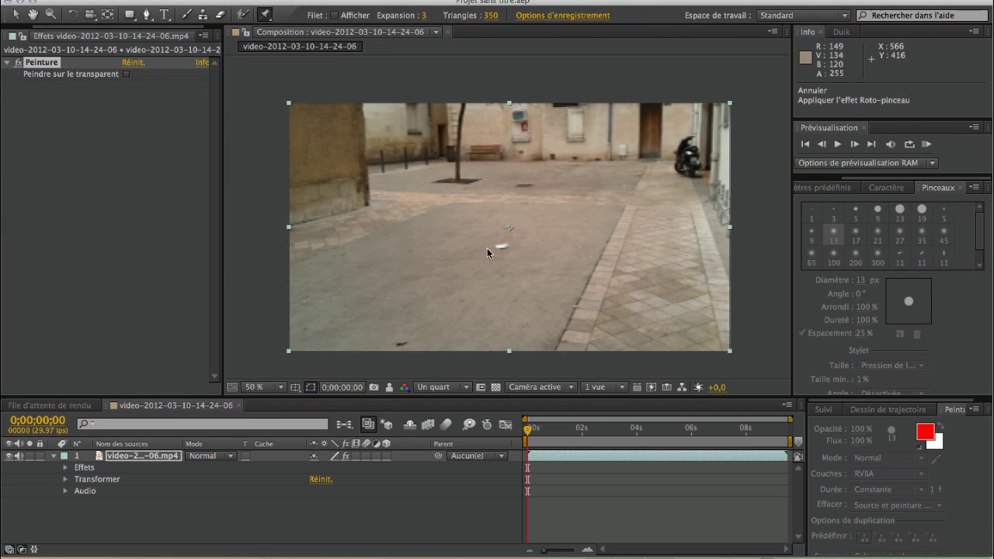
click(489, 220)
click(516, 290)
click(609, 205)
click(547, 174)
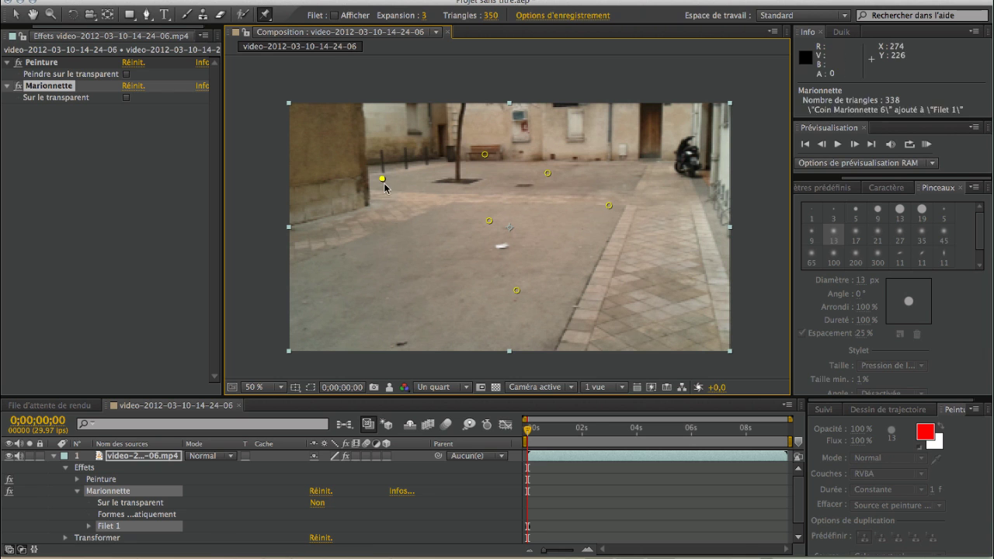
drag(378, 178, 391, 204)
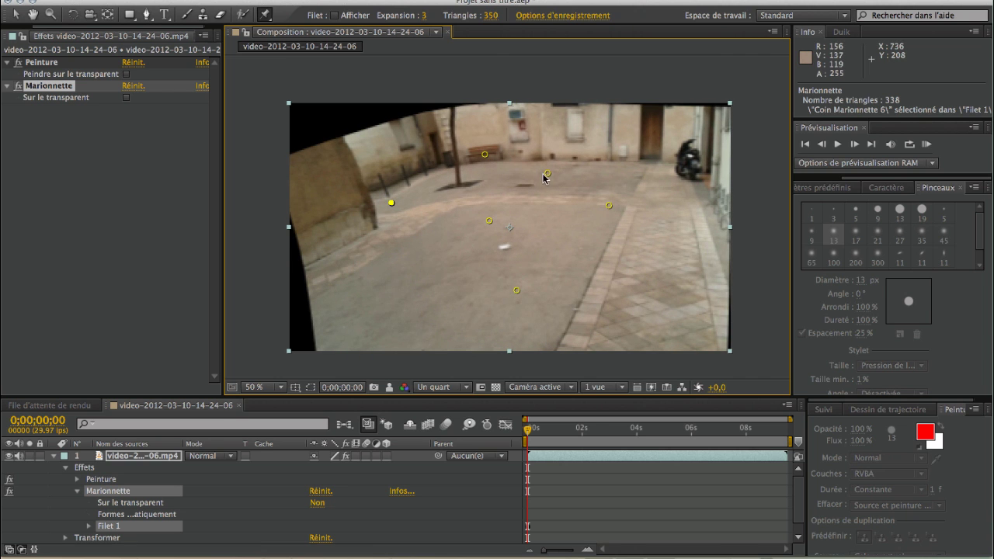
drag(546, 173, 638, 117)
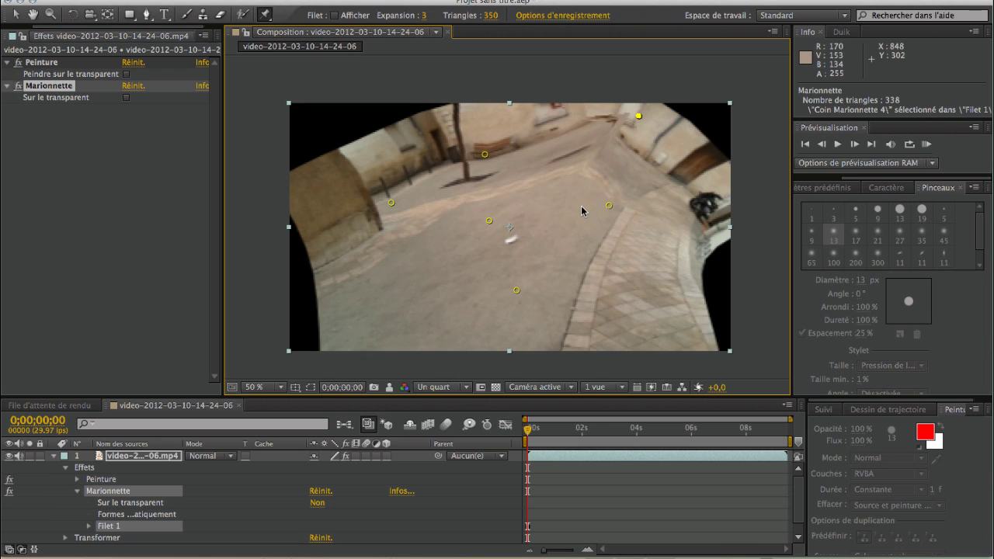
Undo the Puppet pin moves, the pins and the puppet mesh.
key(super+z)
key(super+z)
key(super+z)
key(super+z)
key(super+z)
key(super+z)
key(super+z)
key(super+z)
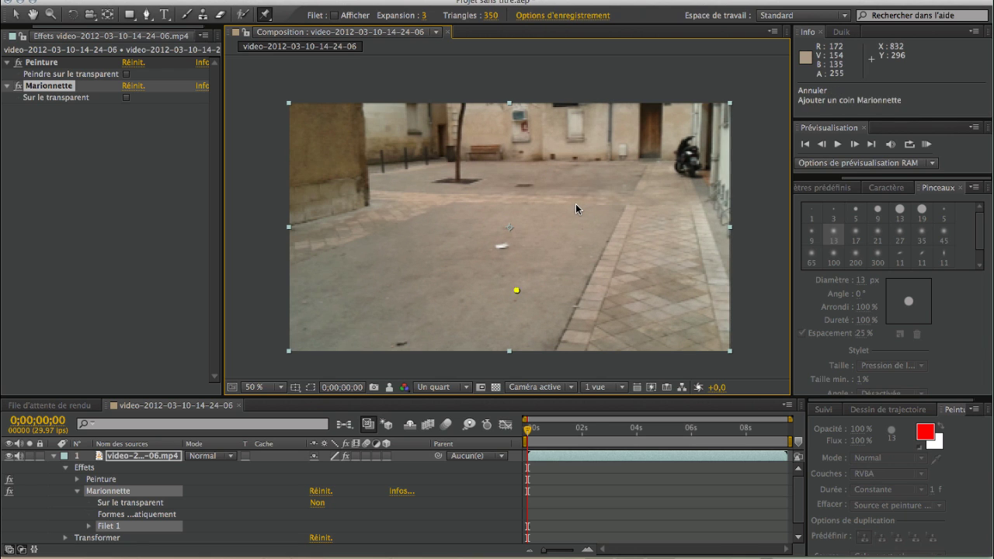
key(super+z)
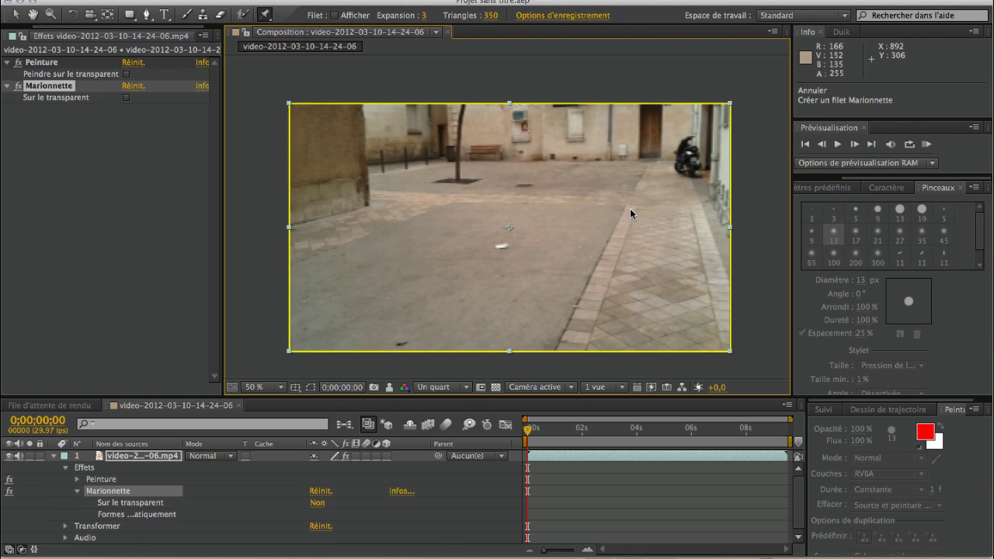
Collapse the video layer's properties and delete its Peinture and Marionnette effects.
click(53, 456)
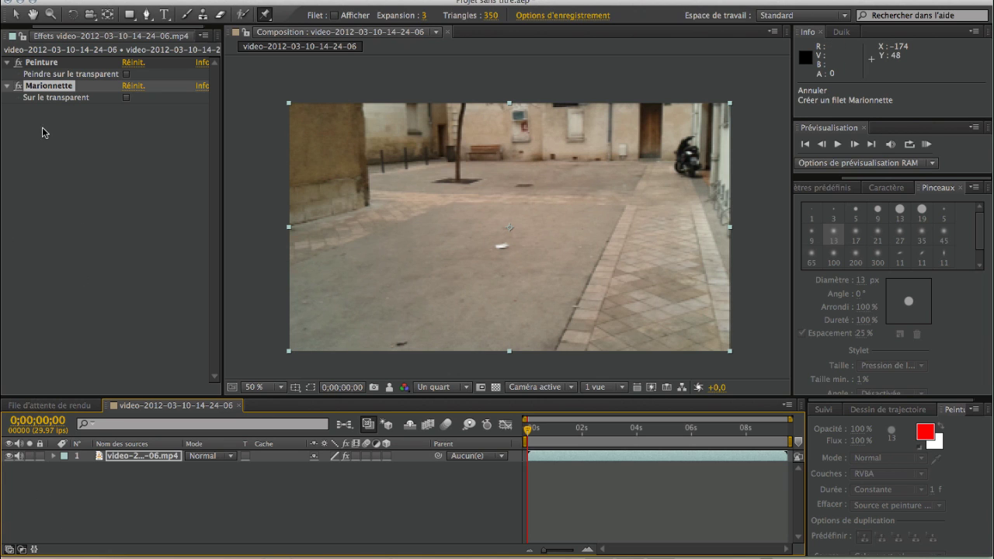
click(66, 132)
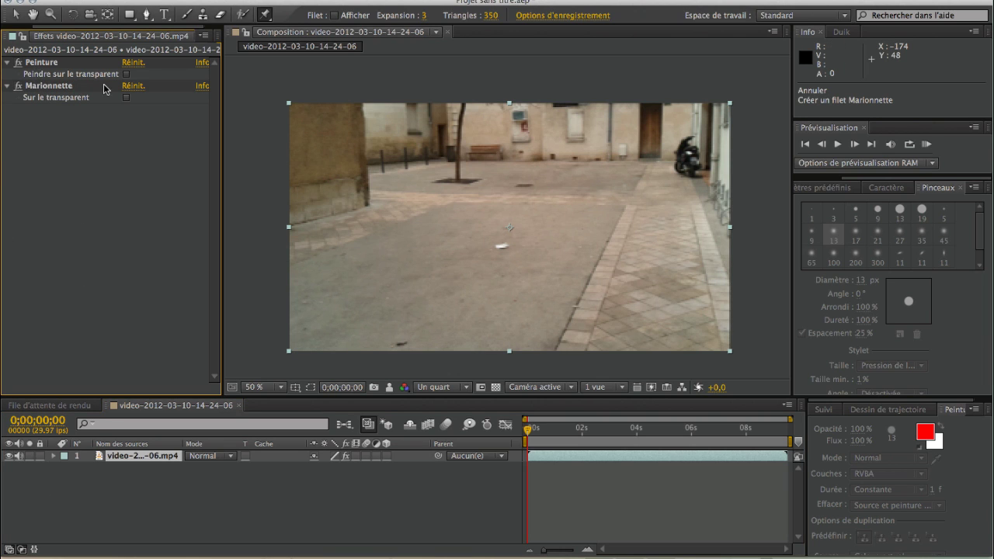
click(39, 64)
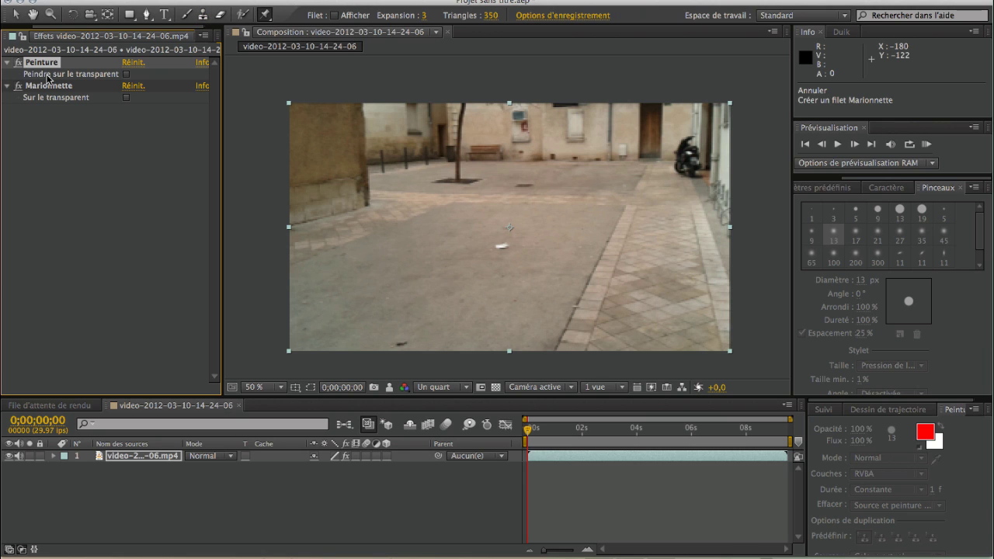
key(Delete)
click(45, 64)
key(Delete)
click(154, 492)
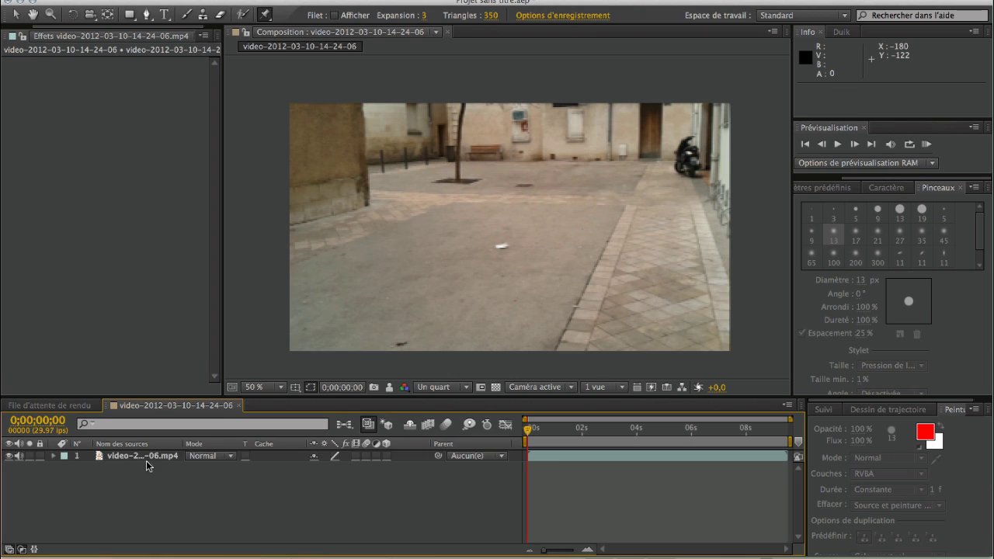
click(149, 457)
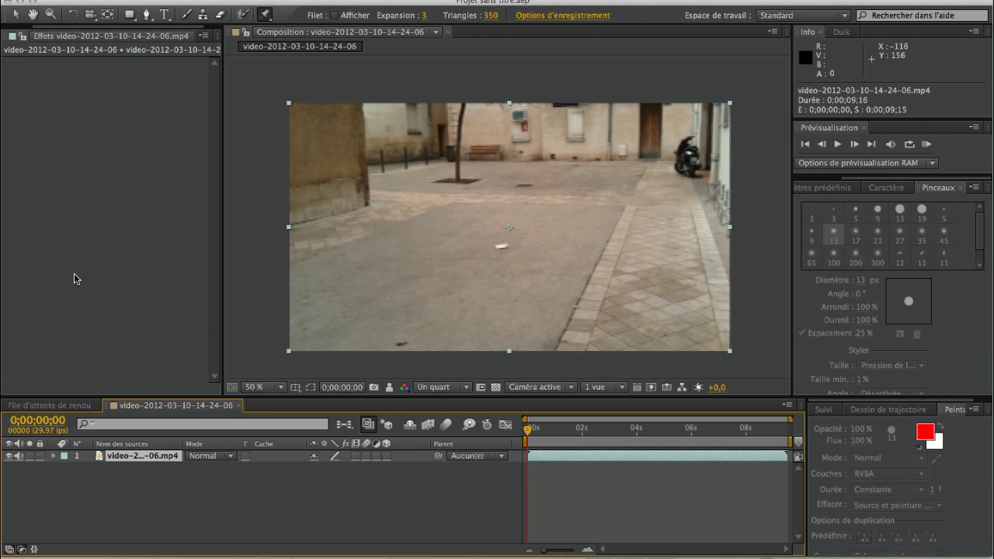
right_click(69, 186)
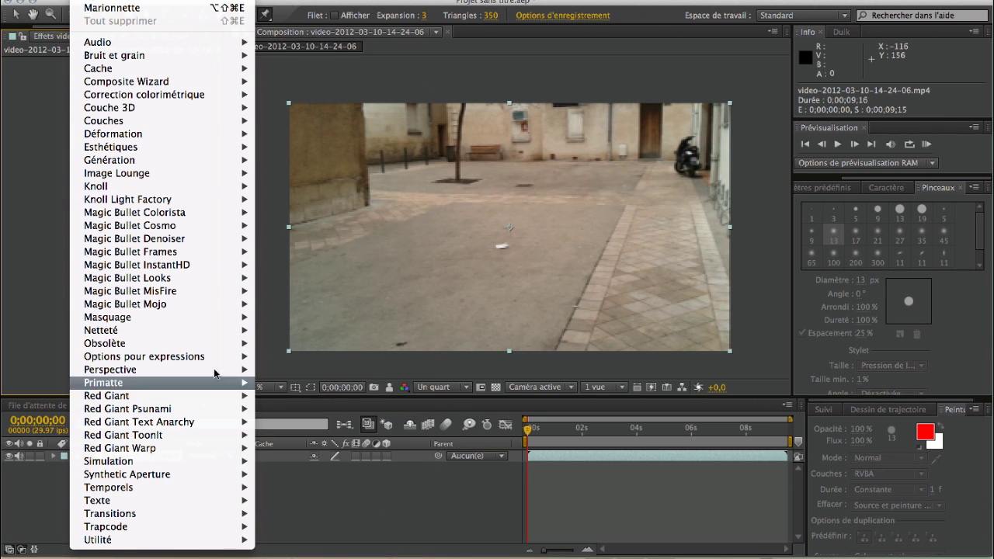
click(29, 253)
click(326, 1)
click(296, 292)
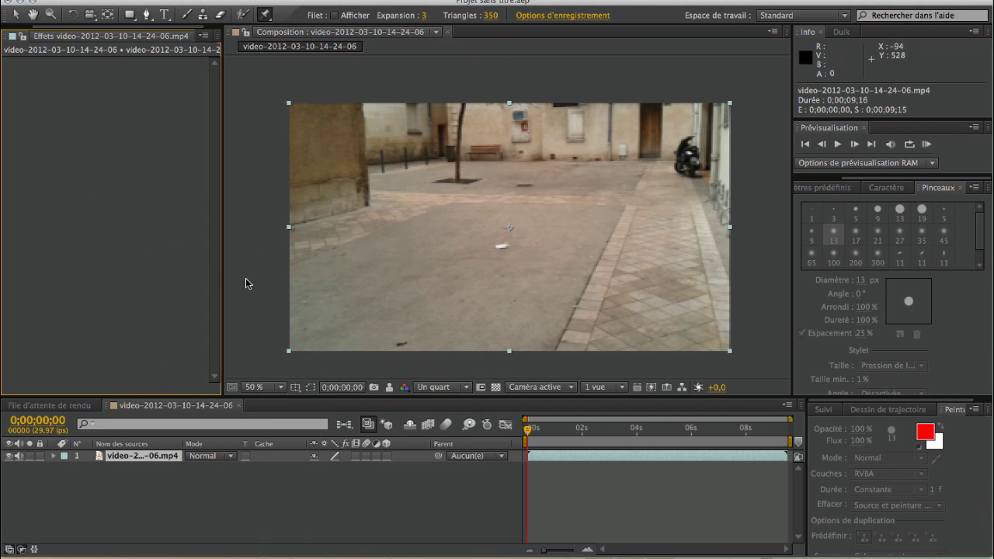
Apply the Courbes color correction effect to the video layer and raise the upper part of the RVB curve to brighten it.
click(326, 0)
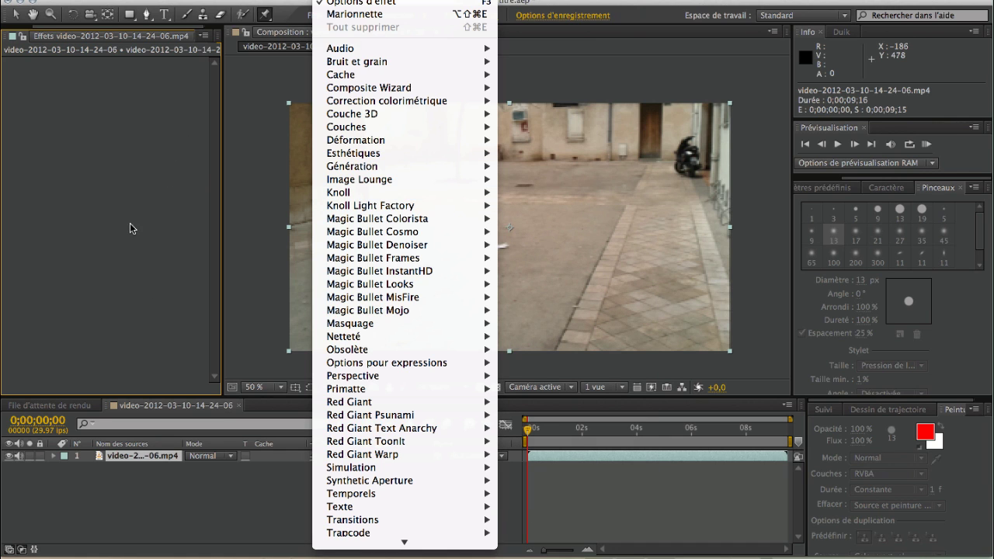
mouse_move(393, 85)
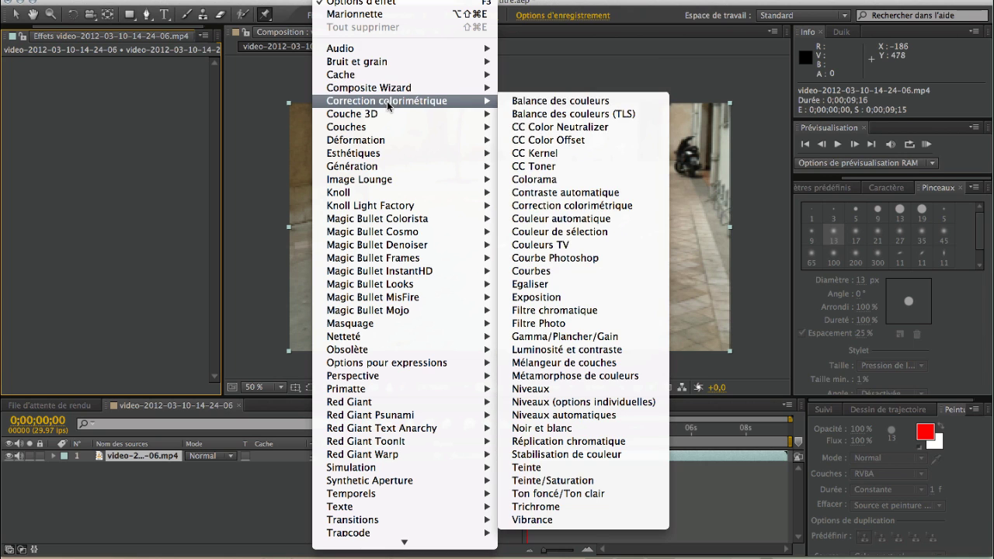
click(547, 273)
drag(120, 121, 120, 116)
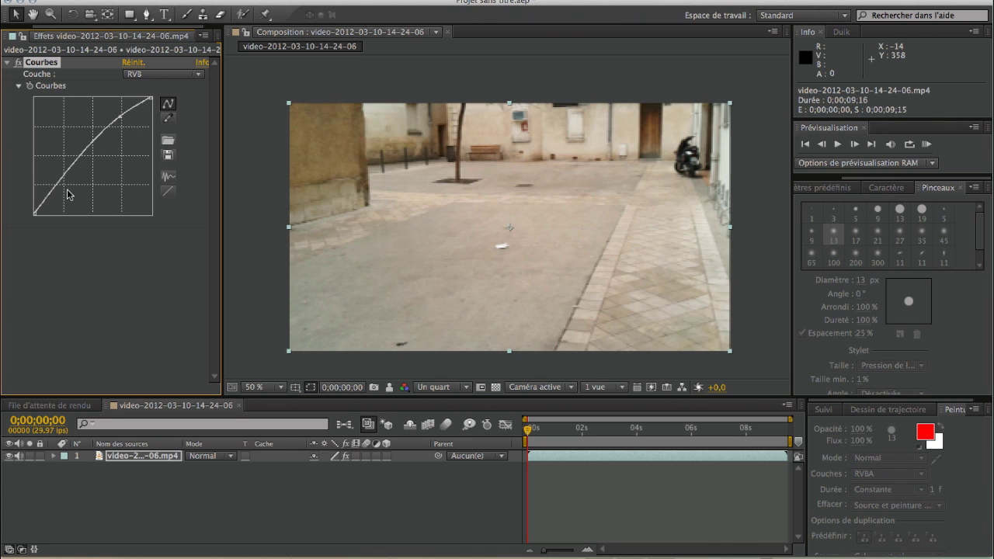
Lower the dark part of the Courbes effect's RVB curve to add contrast, and set the composition's preview resolution to Intégrale.
drag(66, 194, 67, 191)
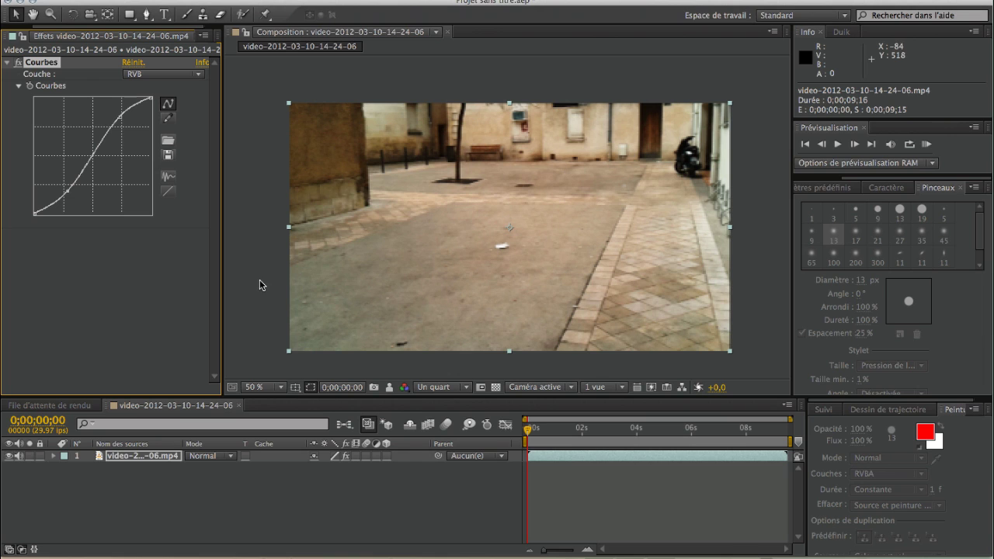
click(5, 63)
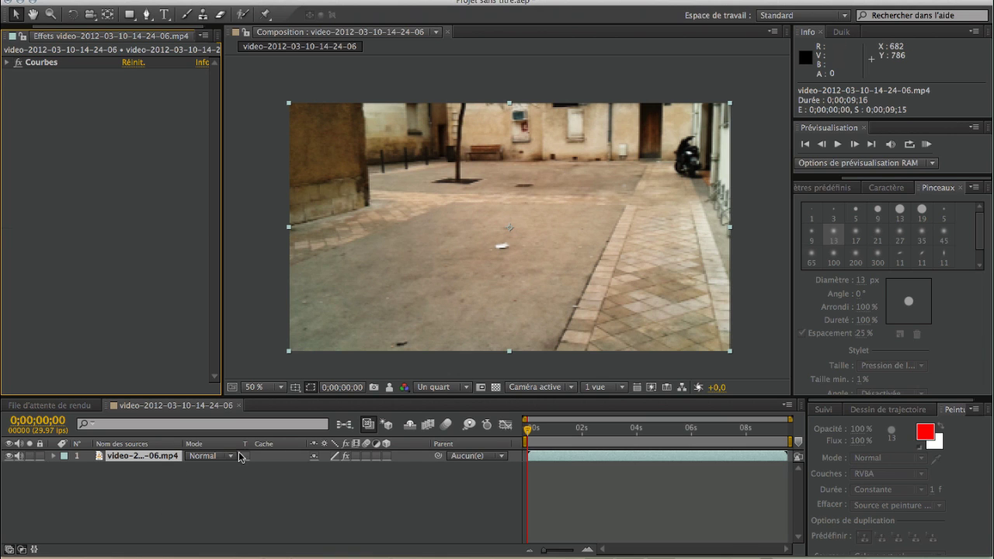
click(457, 387)
click(455, 419)
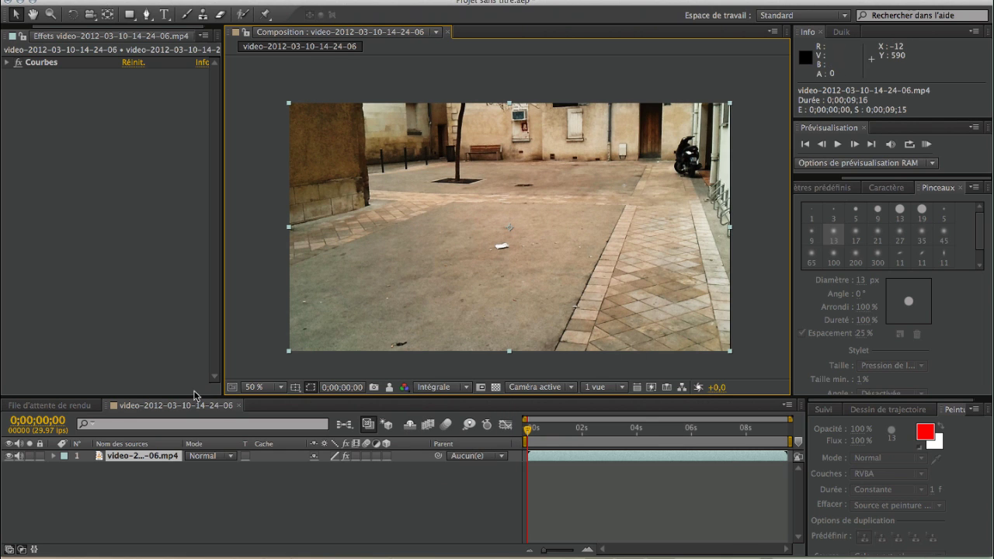
Create a dark red solid covering the whole composition and delete it.
right_click(131, 480)
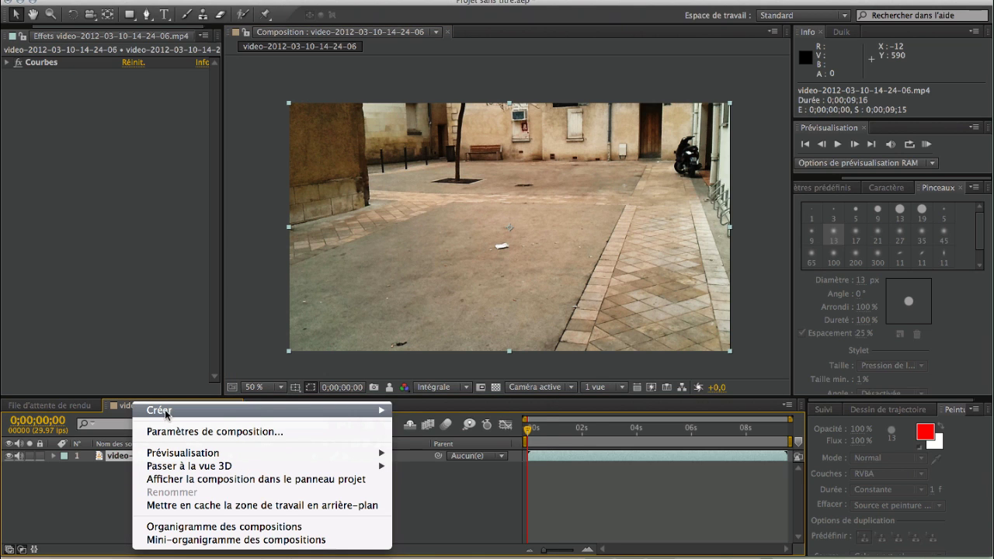
mouse_move(167, 410)
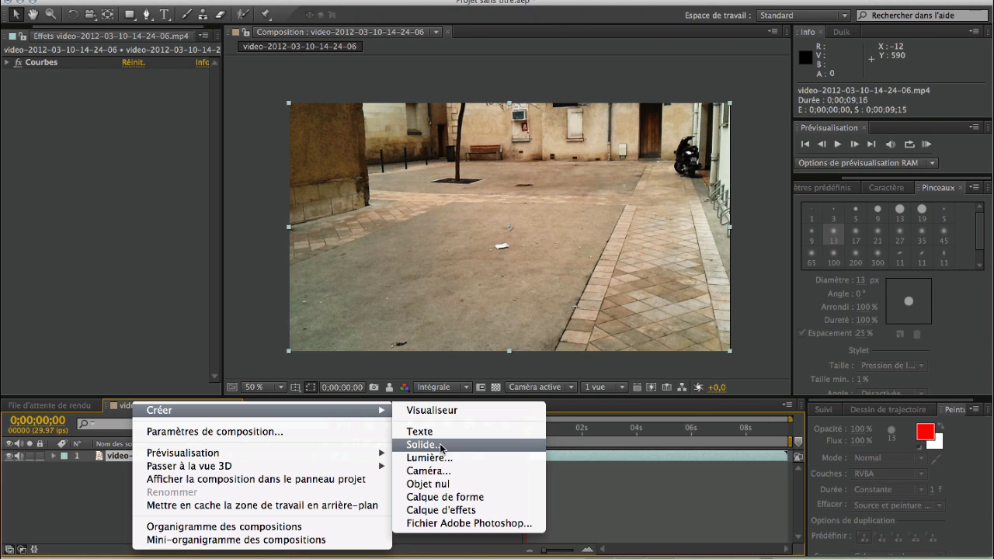
click(441, 448)
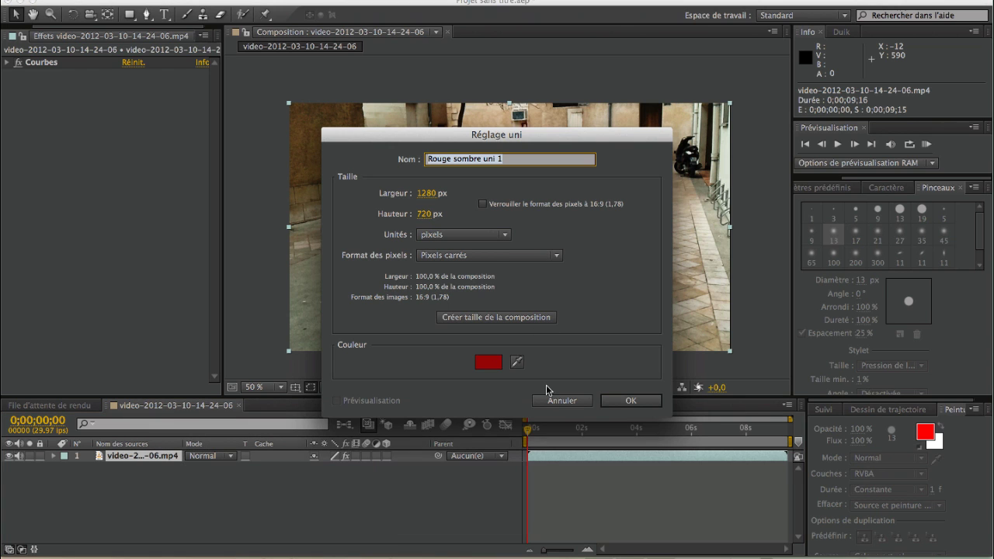
click(631, 400)
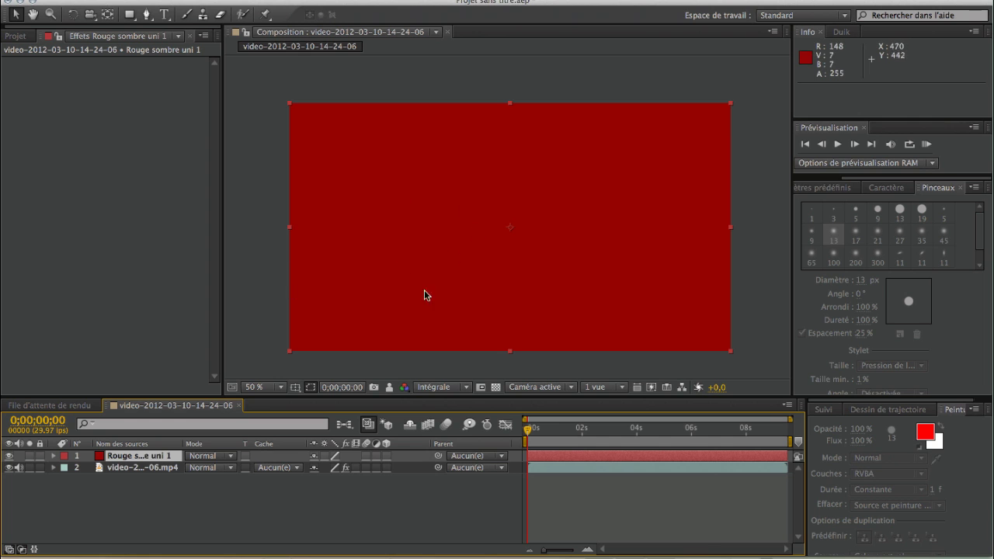
key(Delete)
Create a 1280 × 720 px dark red solid layer above the video with the default settings.
right_click(158, 486)
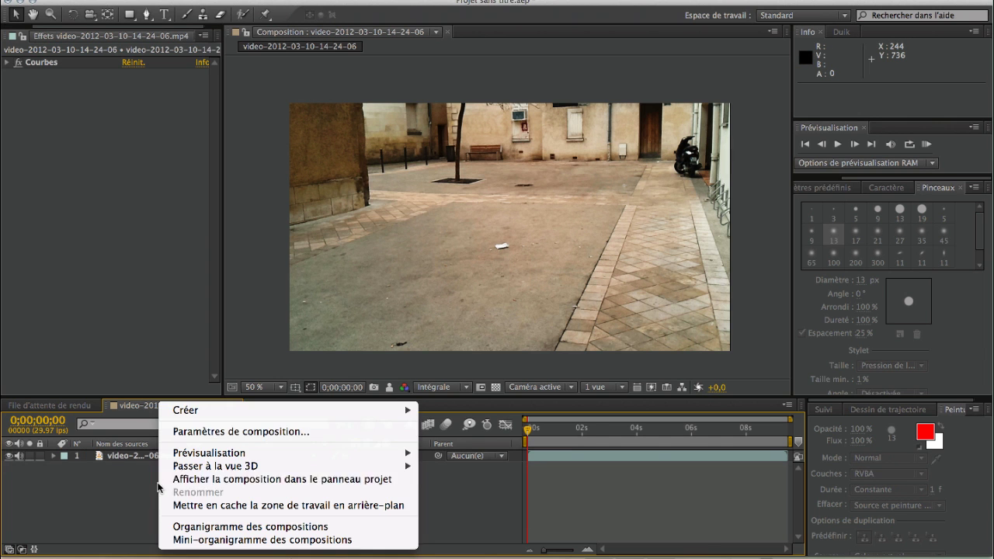
click(202, 416)
right_click(155, 477)
mouse_move(189, 411)
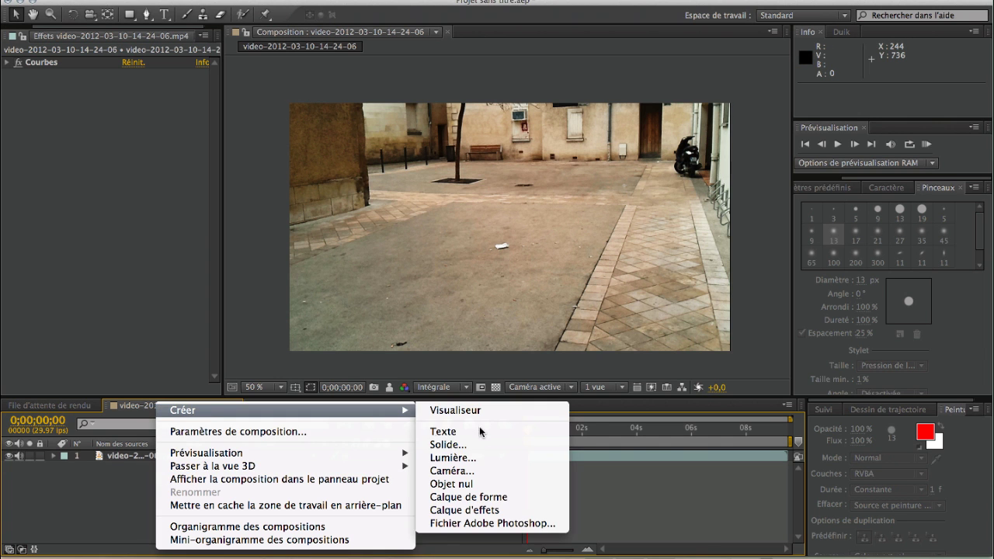
click(479, 445)
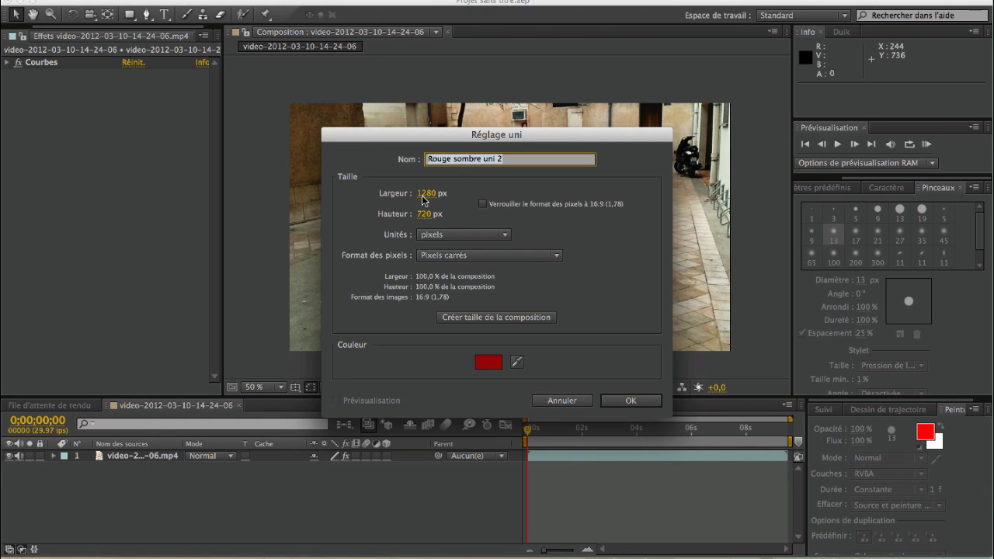
click(627, 405)
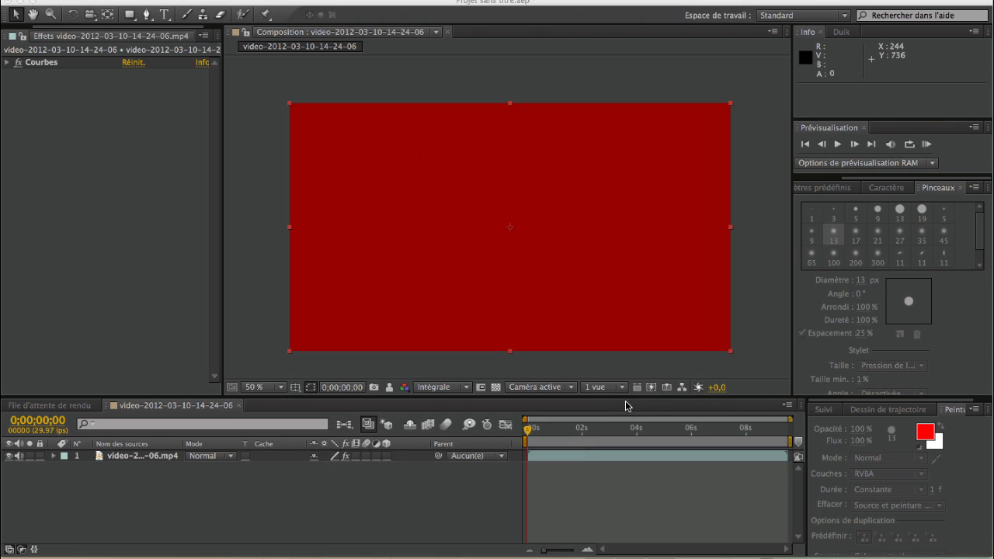
Draw a rectangular mask about 497 × 247 px on the red solid and show its properties in an enlarged timeline.
click(133, 15)
drag(441, 204, 612, 289)
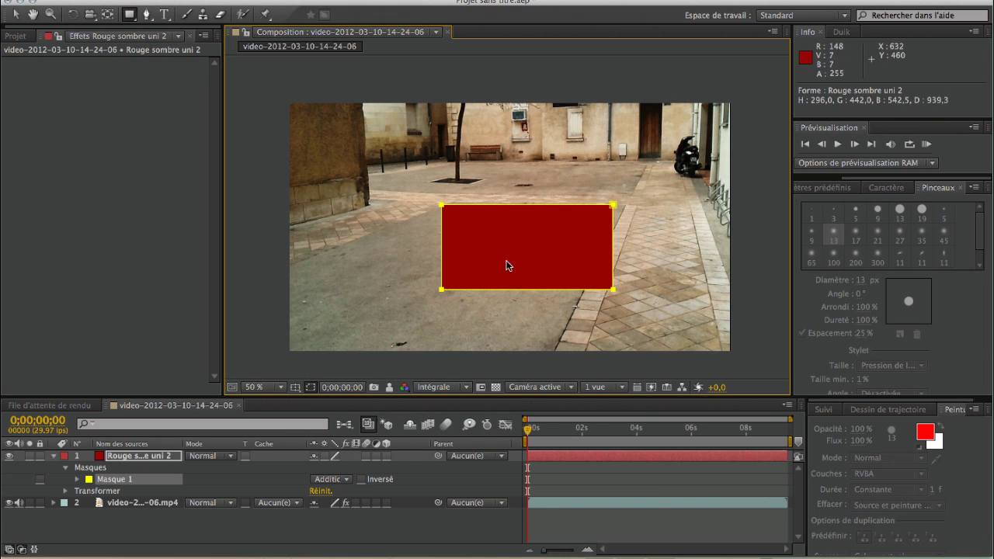
click(76, 480)
scroll(117, 481, down, 1)
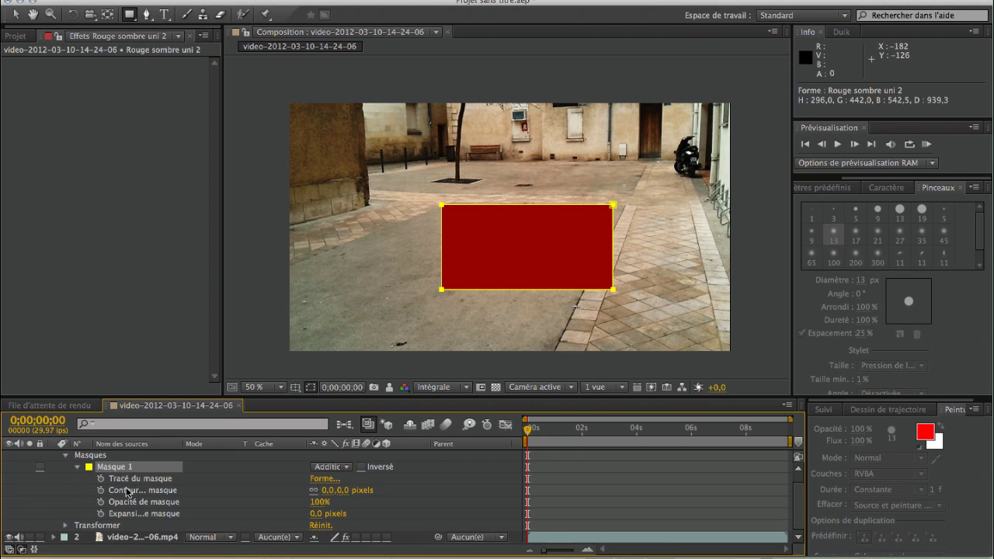
drag(233, 399, 259, 278)
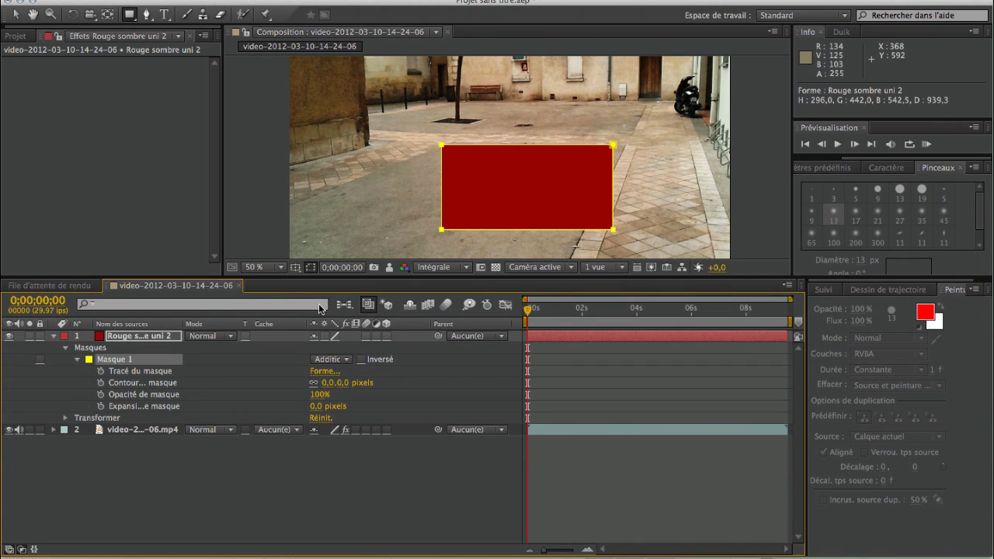
Collapse the red solid and examine the video layer's Effets, Transformer and Audio properties.
click(125, 339)
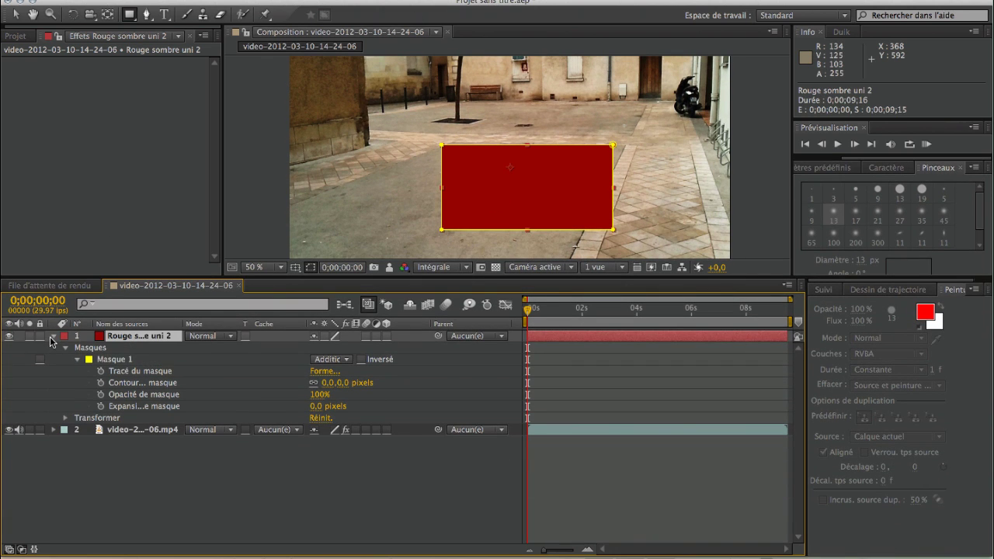
click(53, 337)
click(54, 348)
click(138, 349)
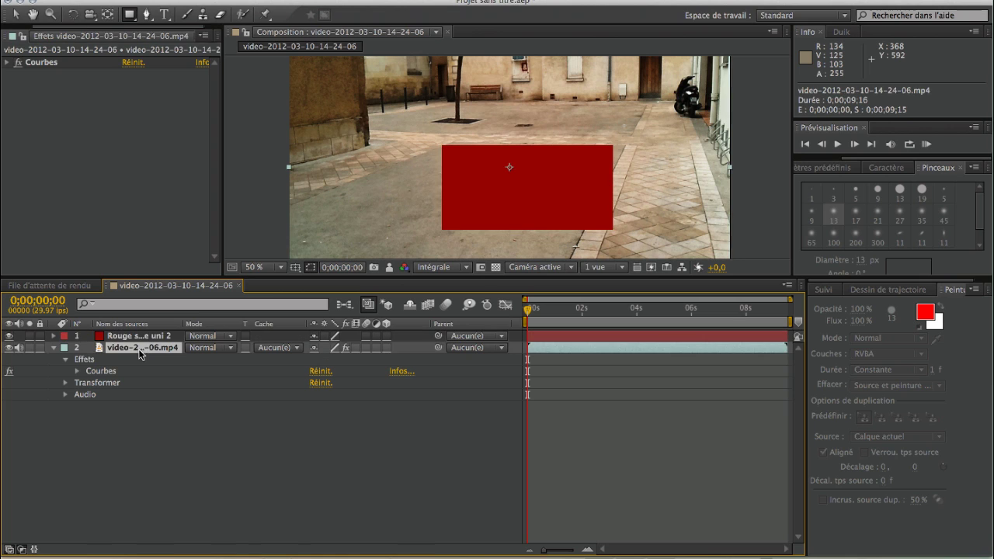
click(78, 371)
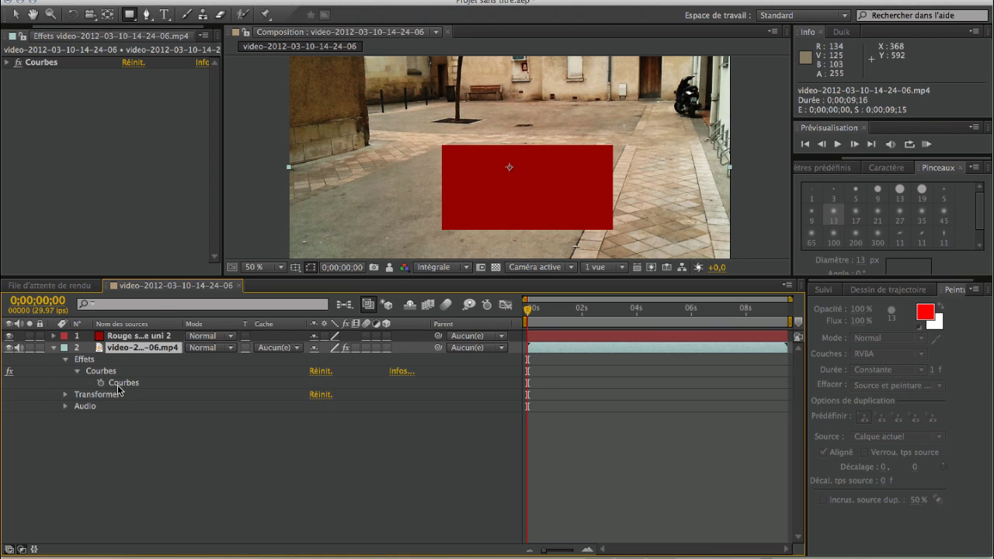
click(66, 360)
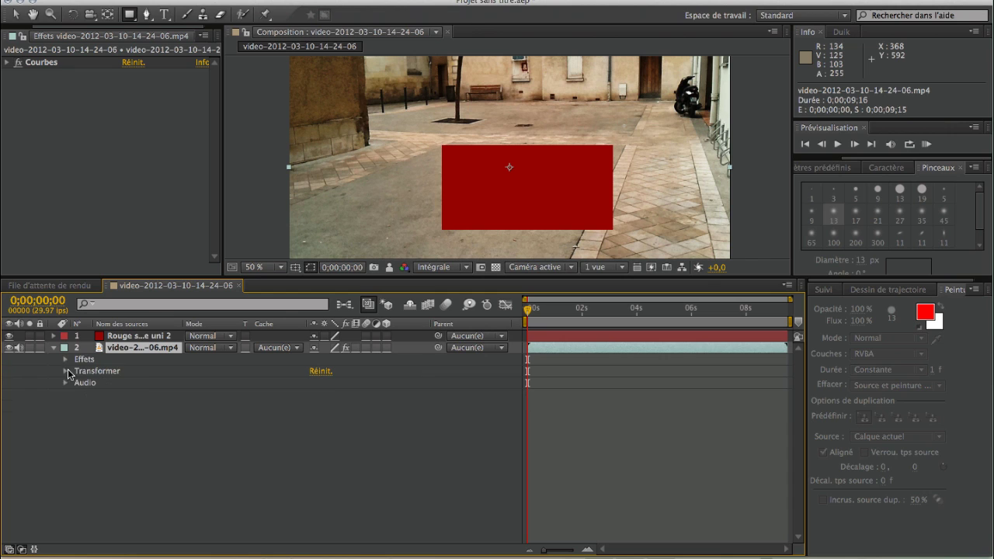
click(56, 372)
click(66, 371)
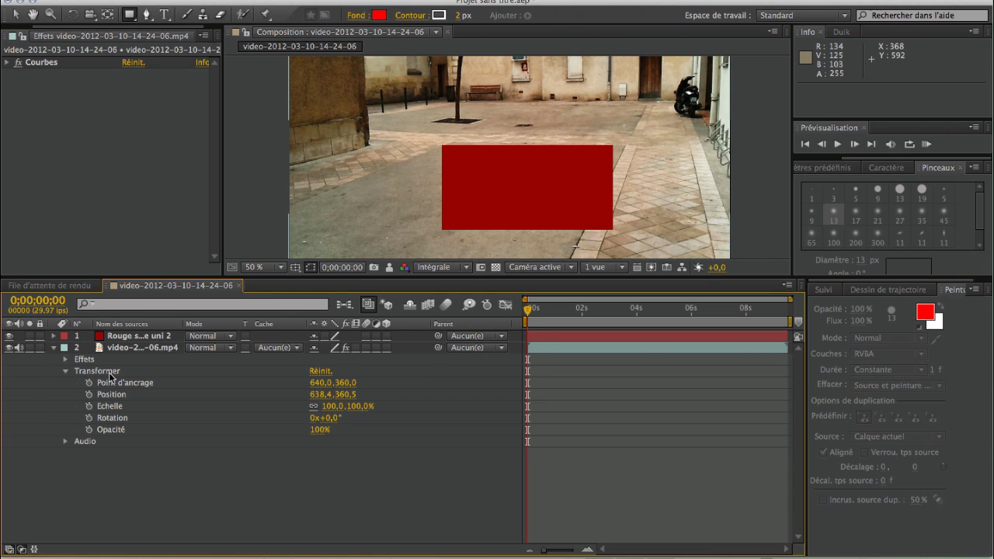
click(66, 441)
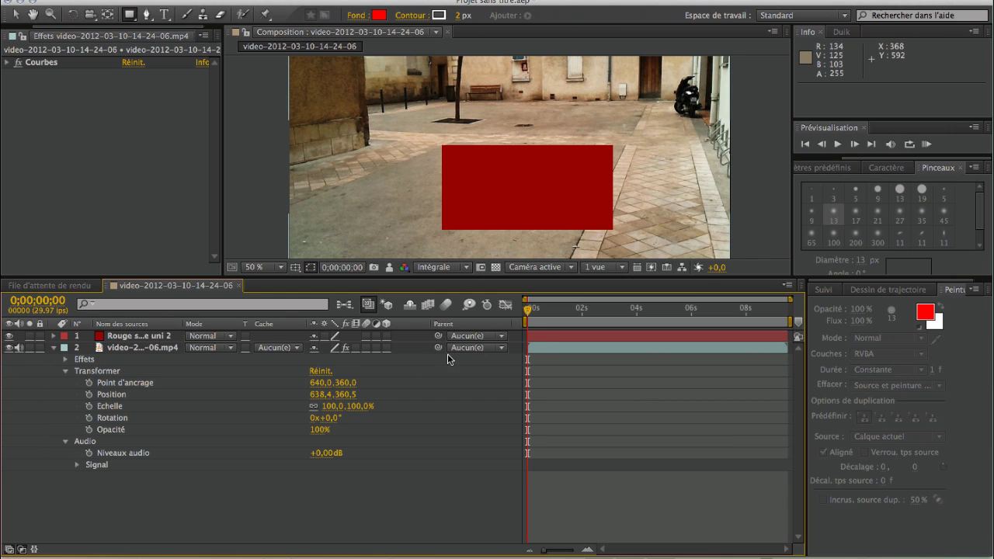
Keyframe the video layer's Position at 0;00;00;00 and at 0;00;02;01 with a horizontal value of 920,4, then undo the animation.
mouse_move(529, 316)
mouse_down()
mouse_move(548, 317)
mouse_move(526, 319)
mouse_up()
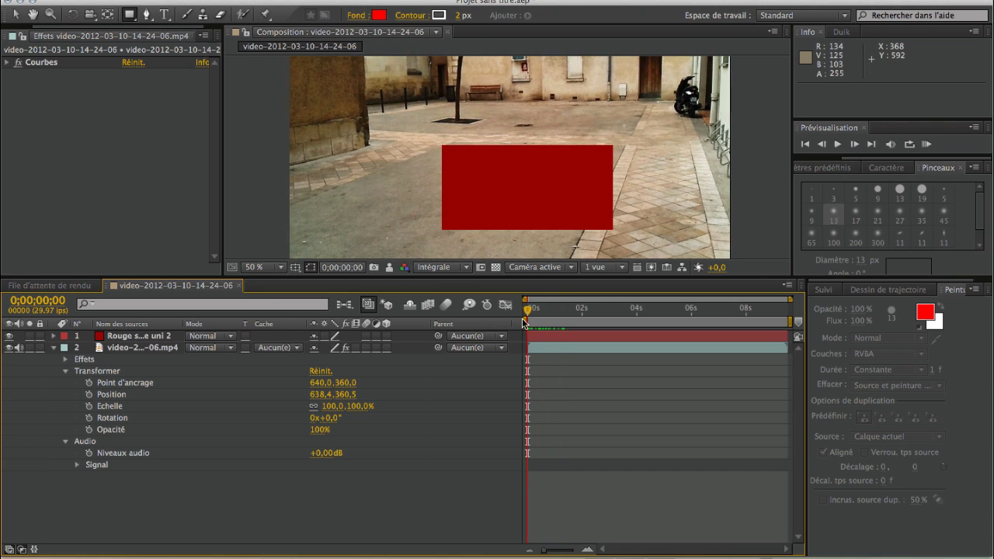
click(89, 394)
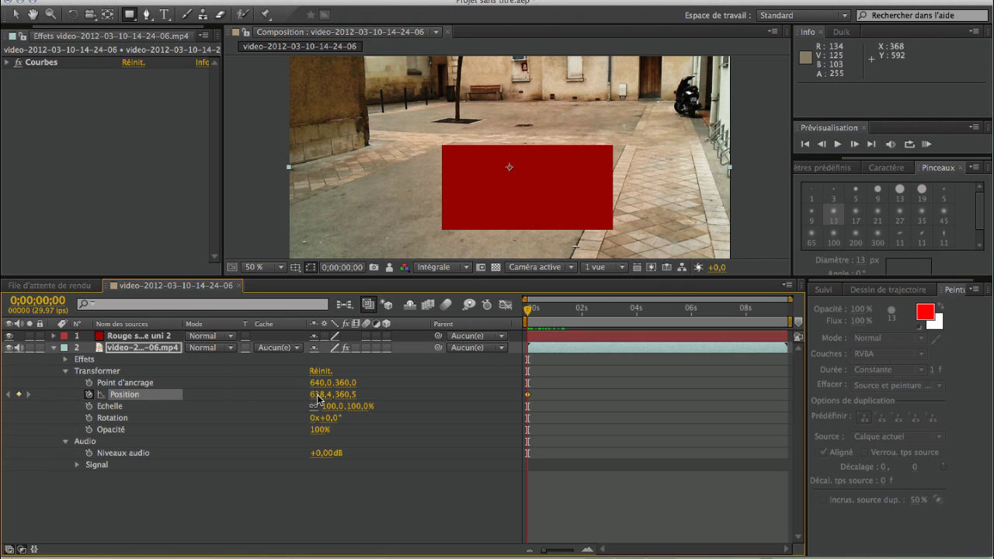
click(583, 313)
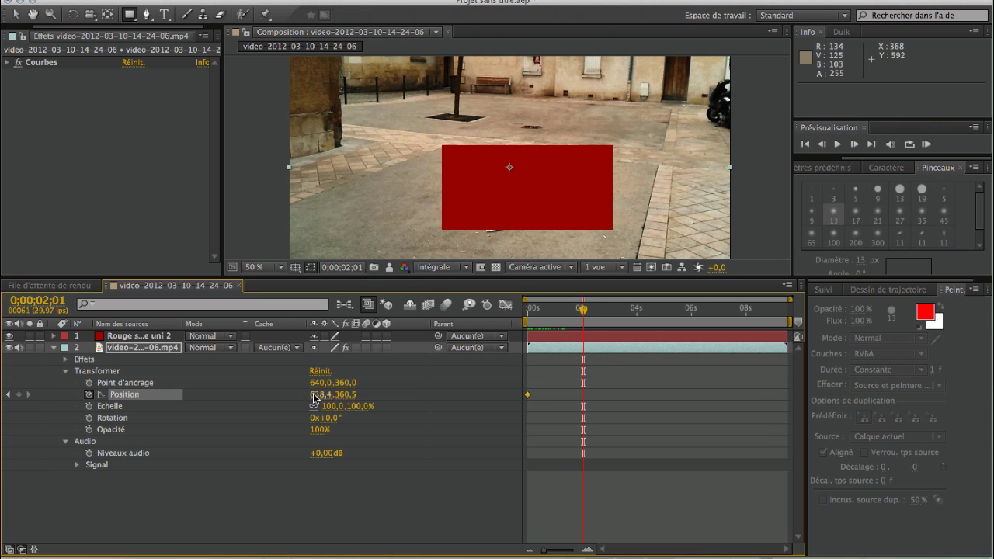
drag(314, 396, 505, 394)
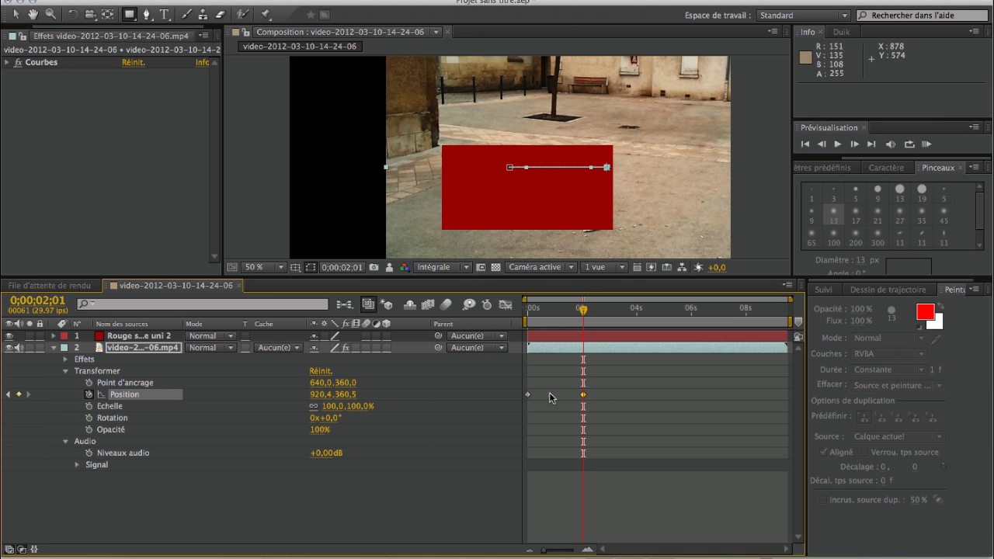
drag(583, 313, 520, 322)
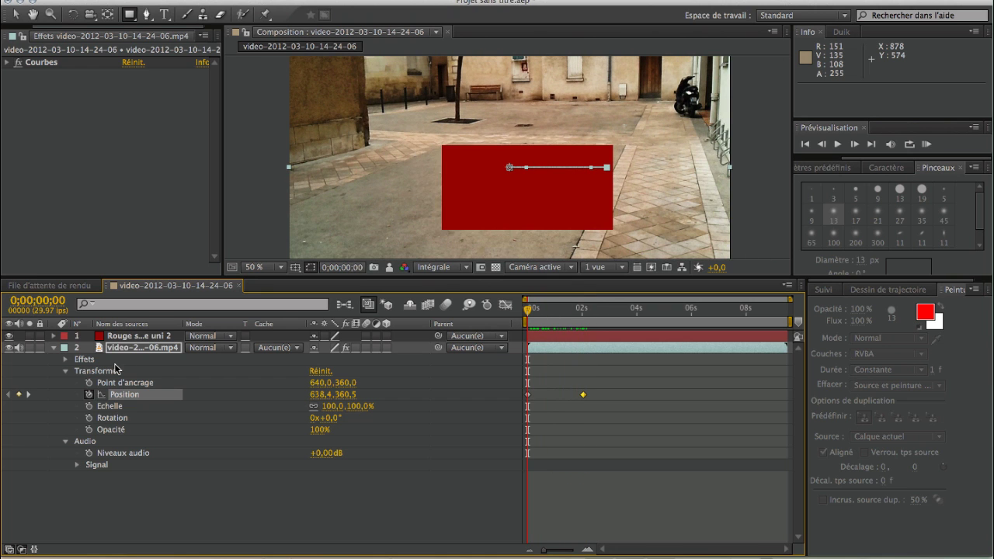
key(ctrl+z)
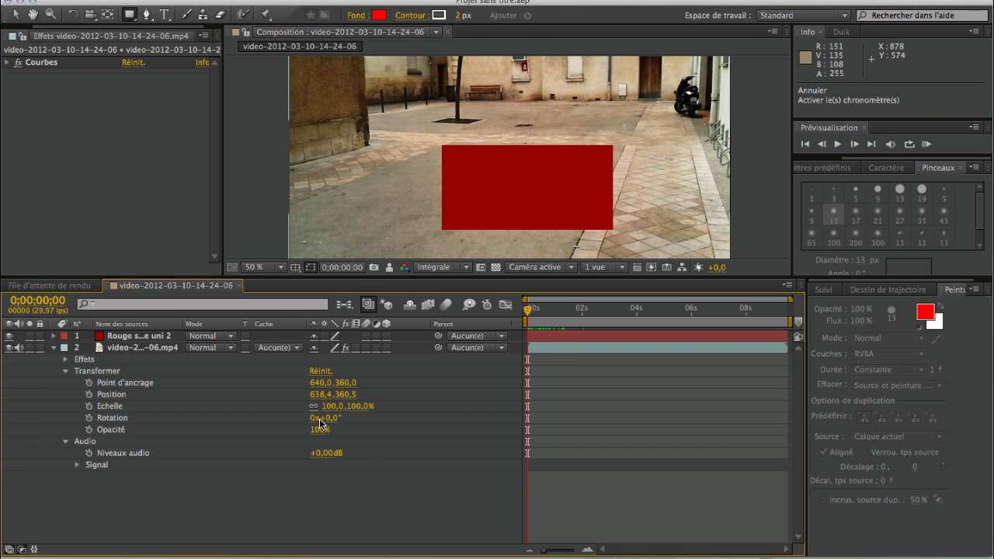
Keyframe the video layer's Rotation at 0;00;00;00 and at 0;00;04;02 with 13°, and set its Echelle to 137%.
click(89, 419)
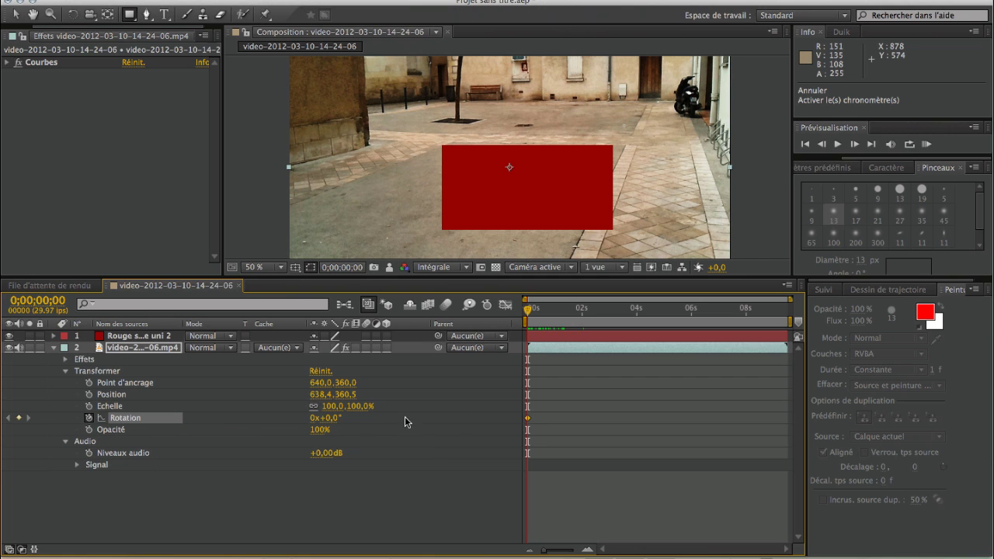
click(638, 312)
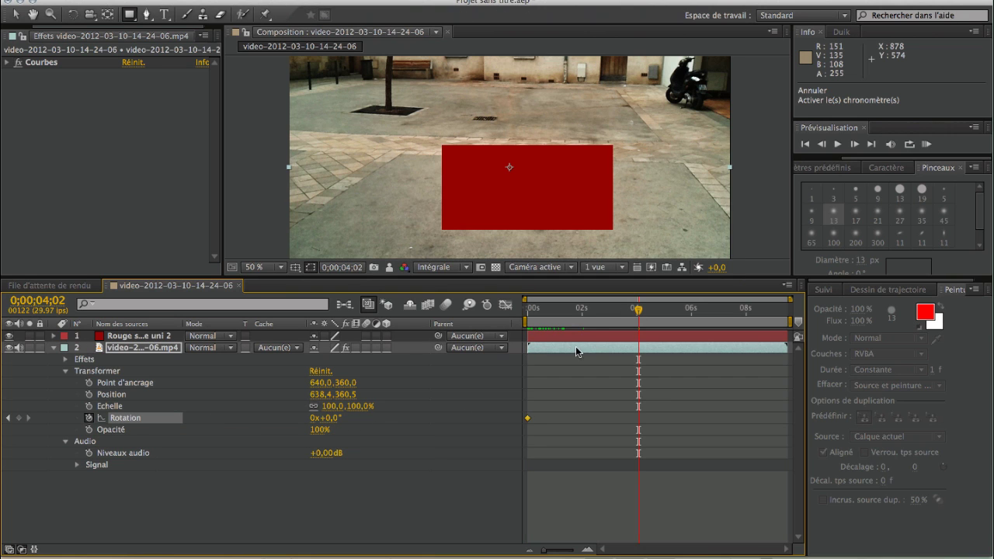
drag(332, 420, 342, 421)
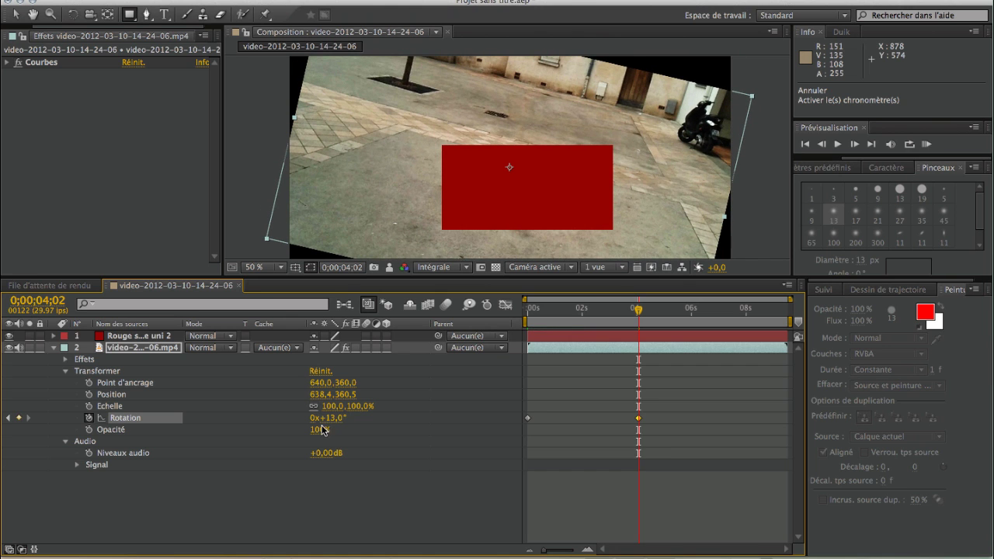
drag(360, 410, 386, 410)
Shift both Rotation keyframes so the first is at 0;00;04;21, add another rotation value at 0;00;00;00, and preview the animation.
drag(648, 312, 510, 332)
drag(655, 410, 588, 418)
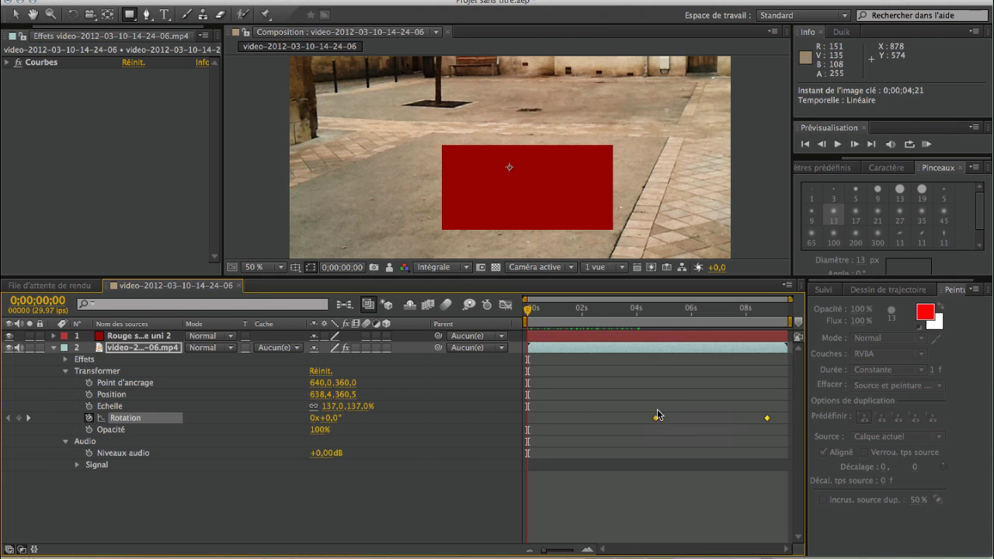
drag(334, 422, 326, 422)
drag(532, 319, 631, 322)
drag(664, 324, 766, 330)
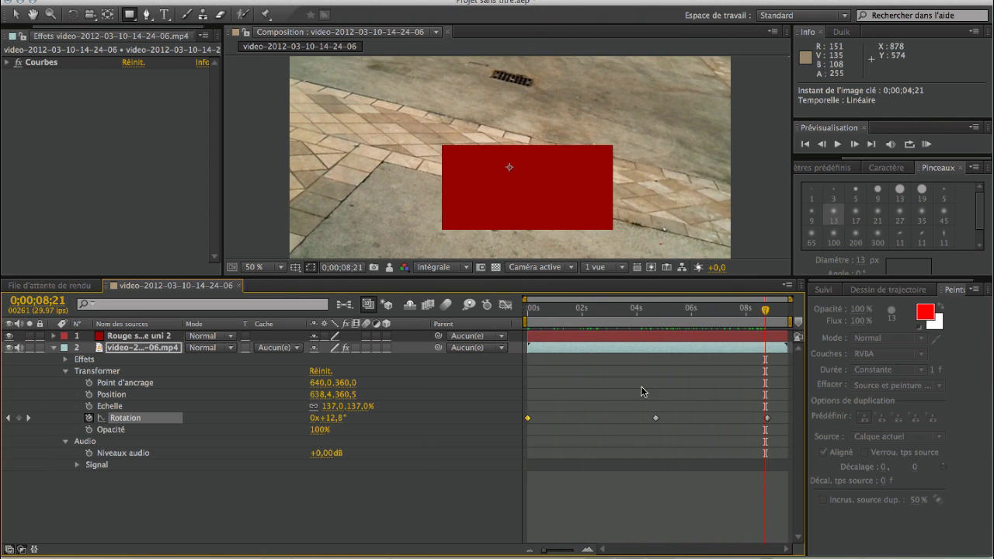
Collapse the video layer and switch the red solid's visibility and the video layer's solo on and off.
click(54, 348)
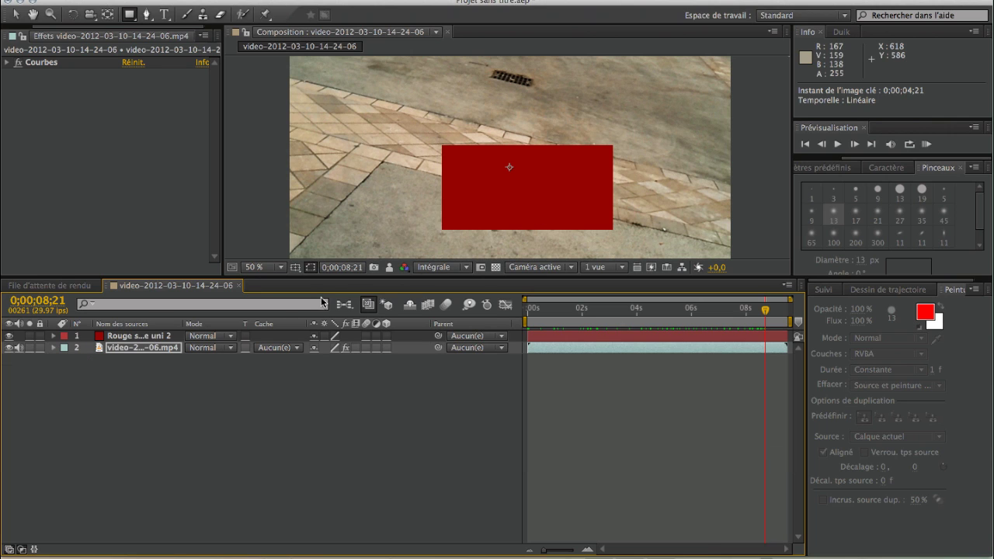
click(273, 416)
click(10, 336)
click(9, 336)
click(11, 338)
click(11, 339)
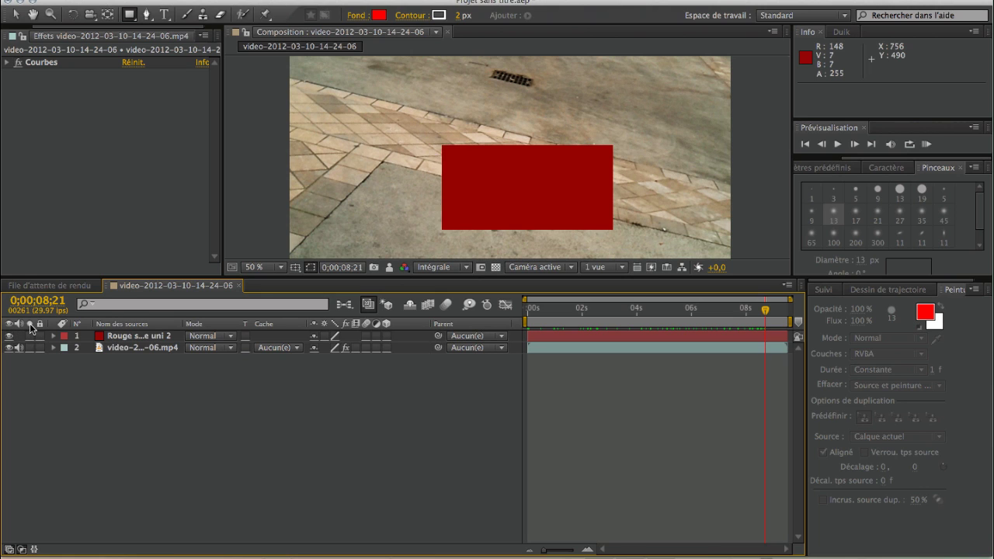
click(31, 348)
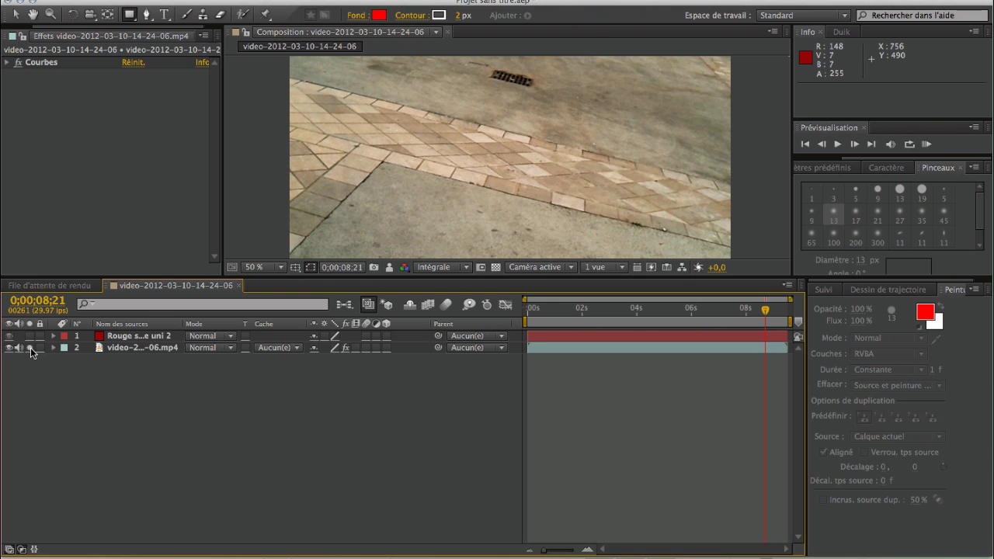
click(31, 349)
Duplicate the red solid twice, toggle the video layer's solo switch, and delete the two copies.
click(155, 336)
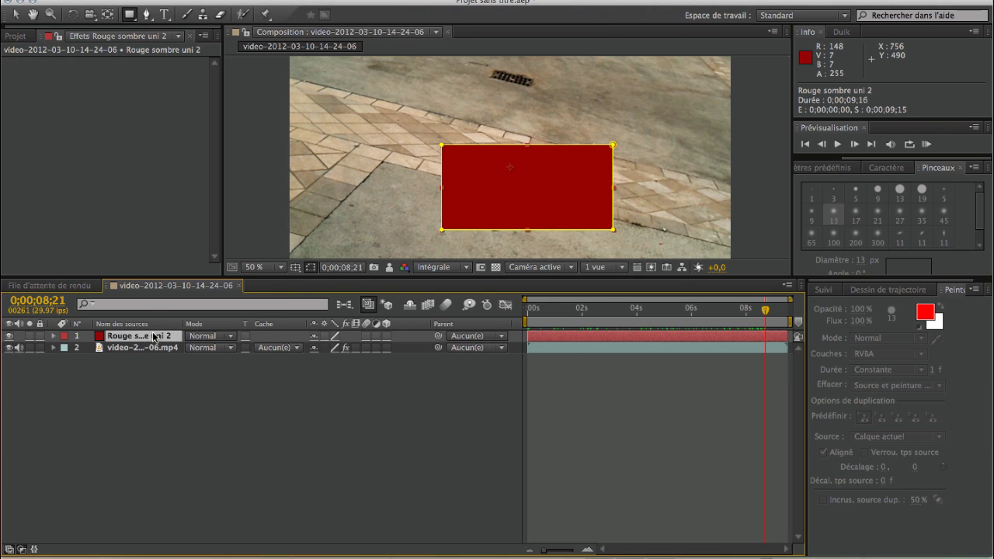
key(ctrl+d)
key(ctrl+d)
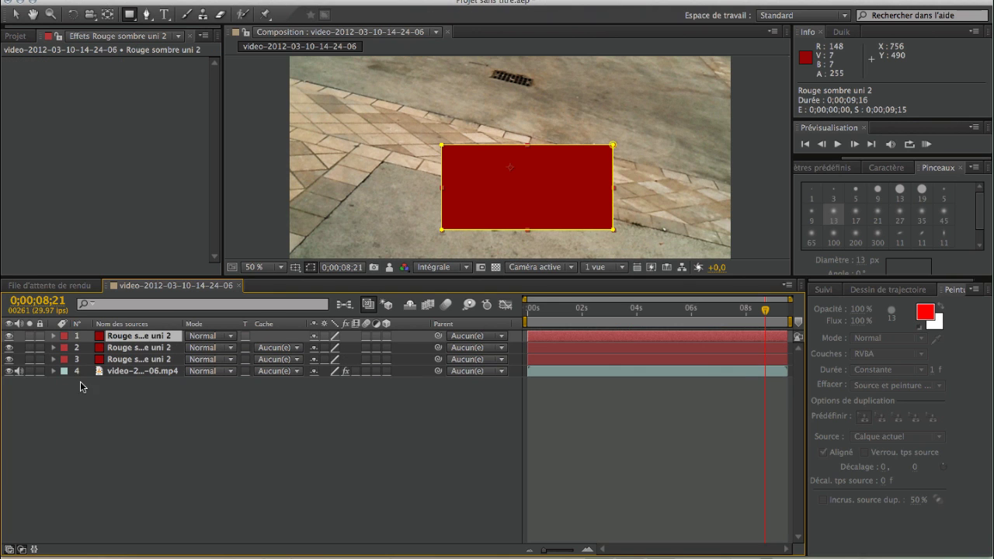
click(31, 372)
click(29, 372)
key(Delete)
click(114, 339)
key(Delete)
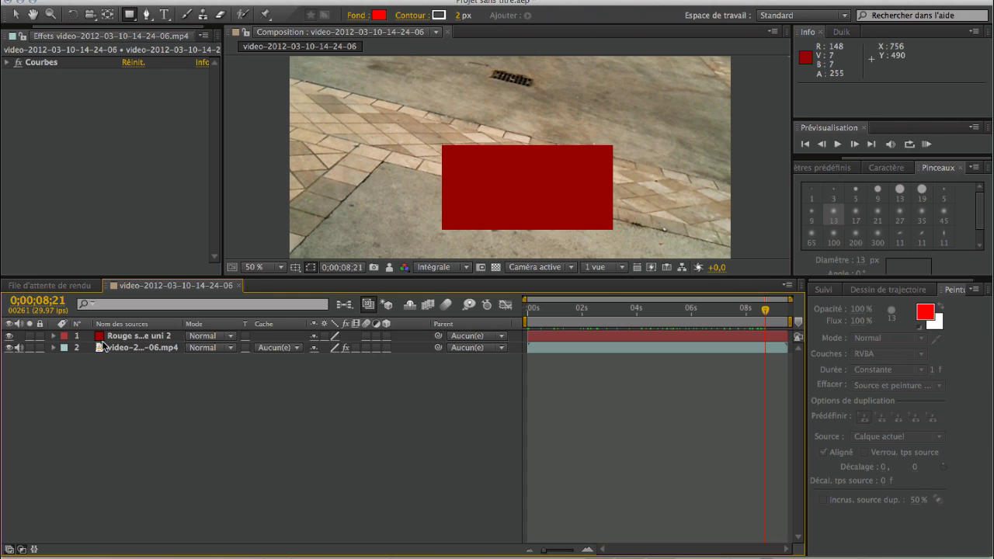
Examine the track matte options available for the video layer.
click(278, 347)
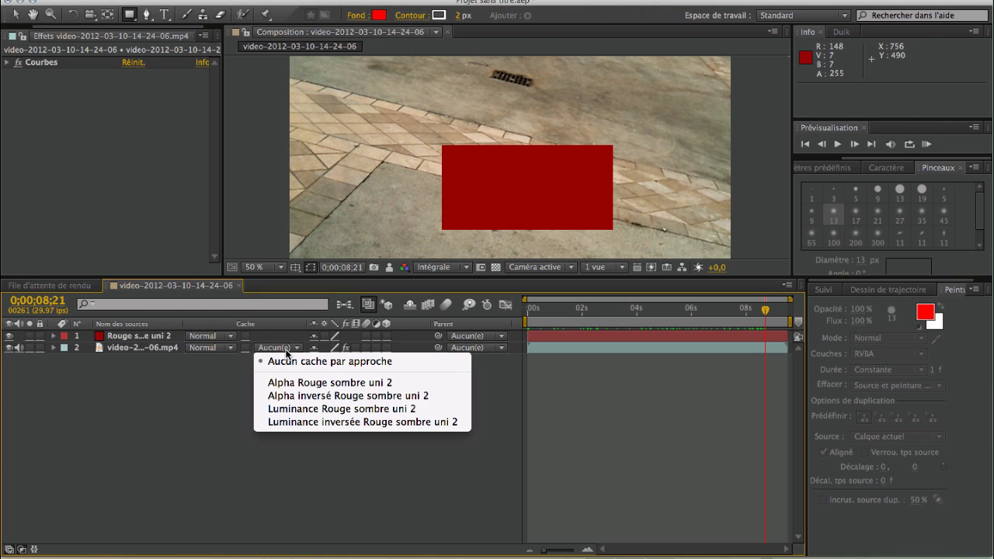
click(286, 353)
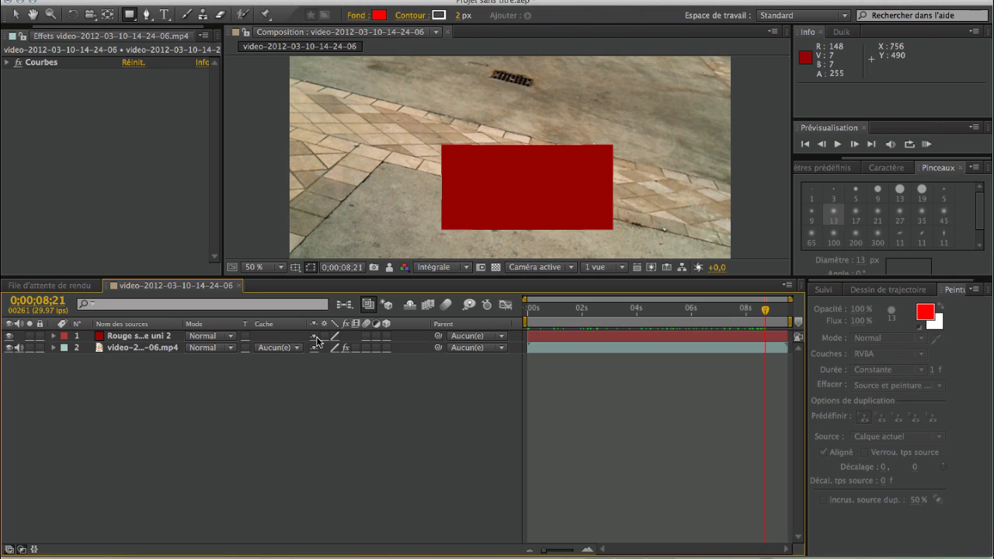
Duplicate the red solid nine times in the timeline.
click(142, 337)
key(ctrl+d)
key(ctrl+d)
key(ctrl+d)
key(ctrl+d)
key(ctrl+d)
key(ctrl+d)
key(ctrl+d)
key(ctrl+d)
key(ctrl+d)
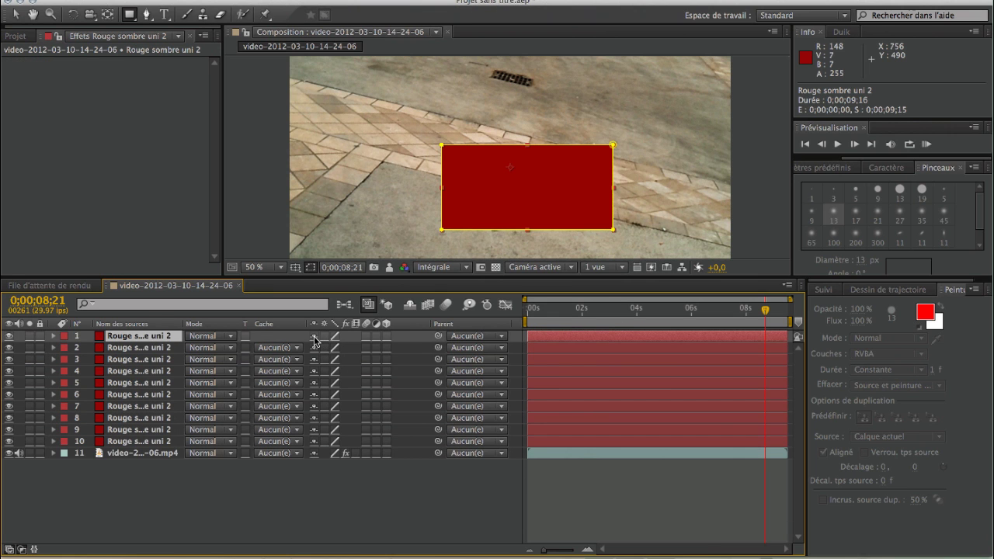
Try locking and marking the first five red solids as shy with shy layers hidden, and reset these switches.
drag(40, 336, 39, 383)
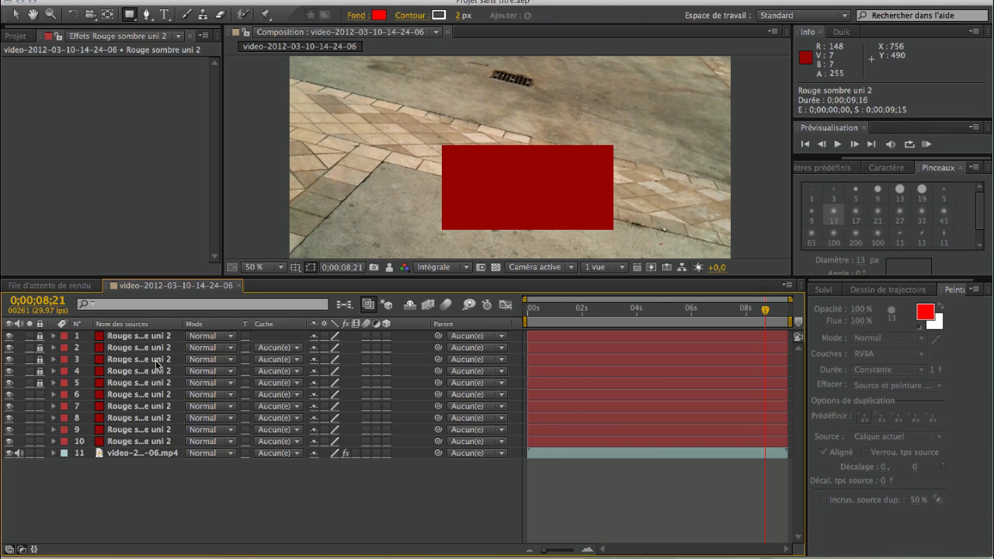
click(314, 337)
click(411, 306)
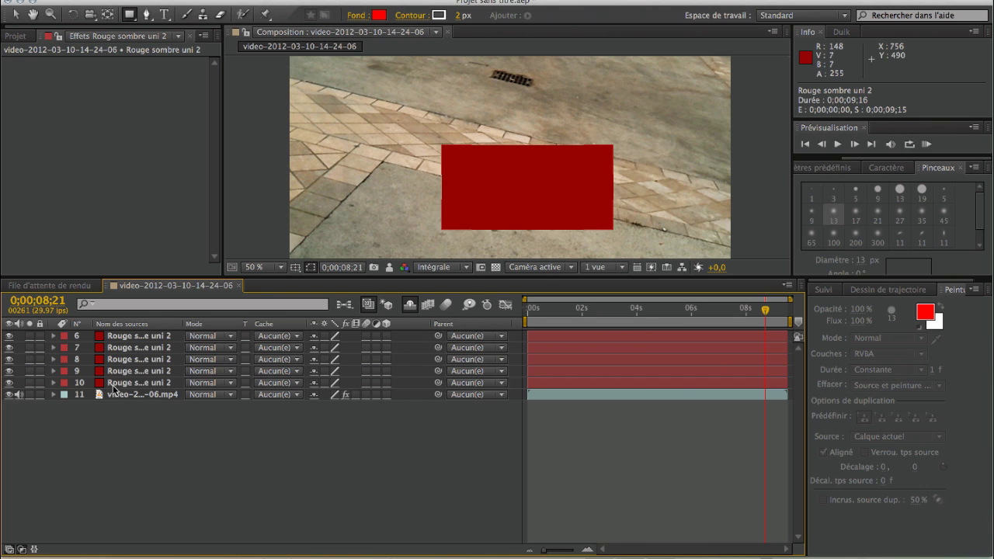
click(409, 306)
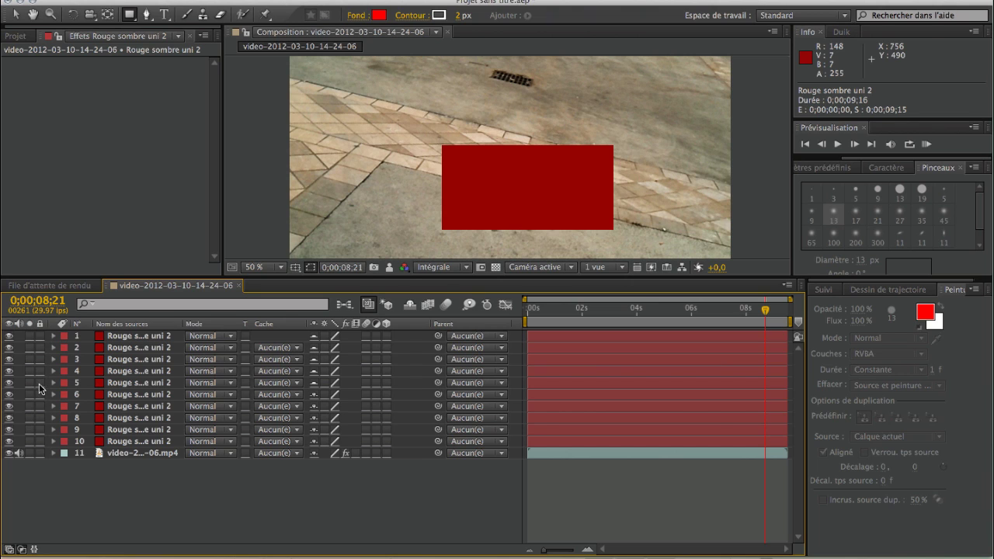
drag(318, 340, 318, 385)
Delete red solid layers 1 to 9, keeping a single red solid above the video.
click(144, 337)
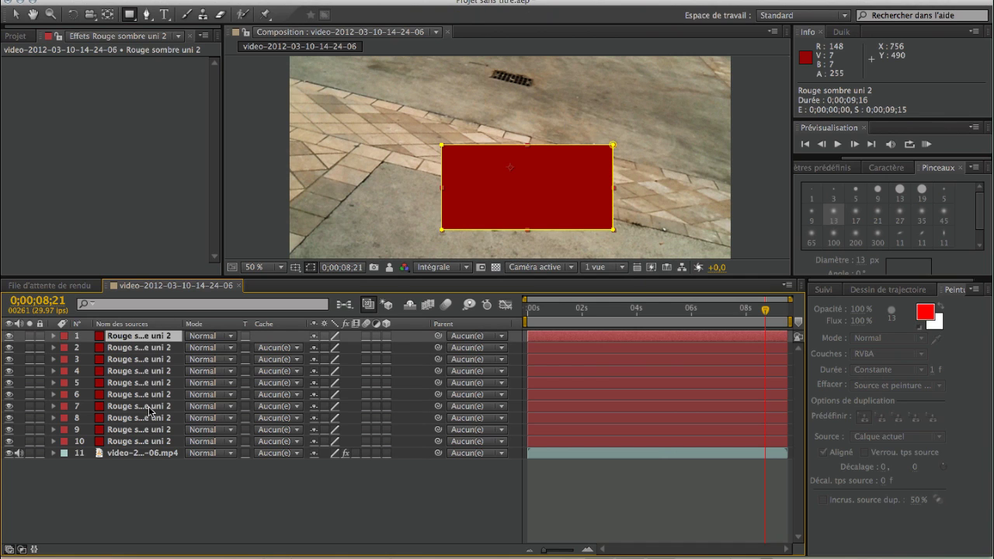
shift+click(135, 433)
key(Delete)
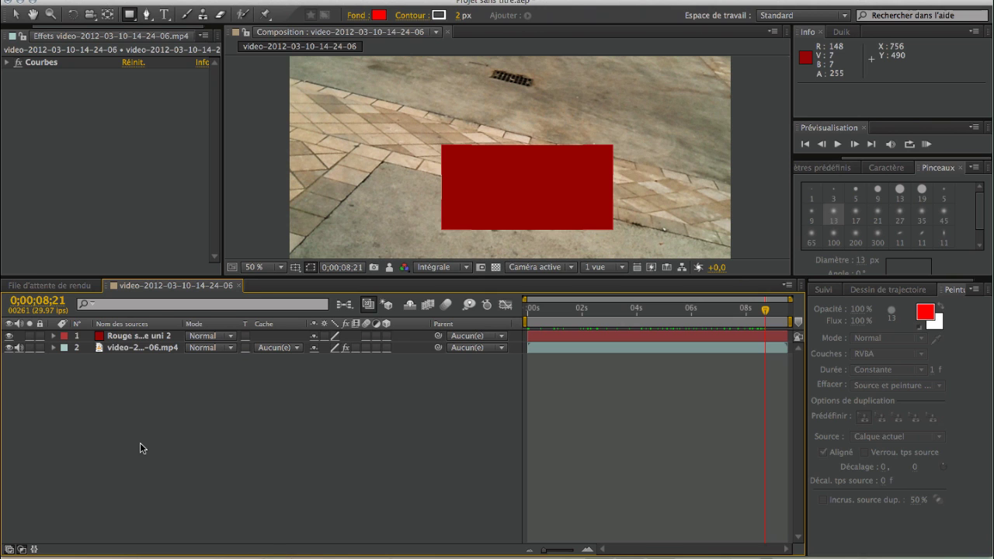
Expand the video layer's and the red solid's properties at 0;00;07;28, and select the red solid.
click(53, 349)
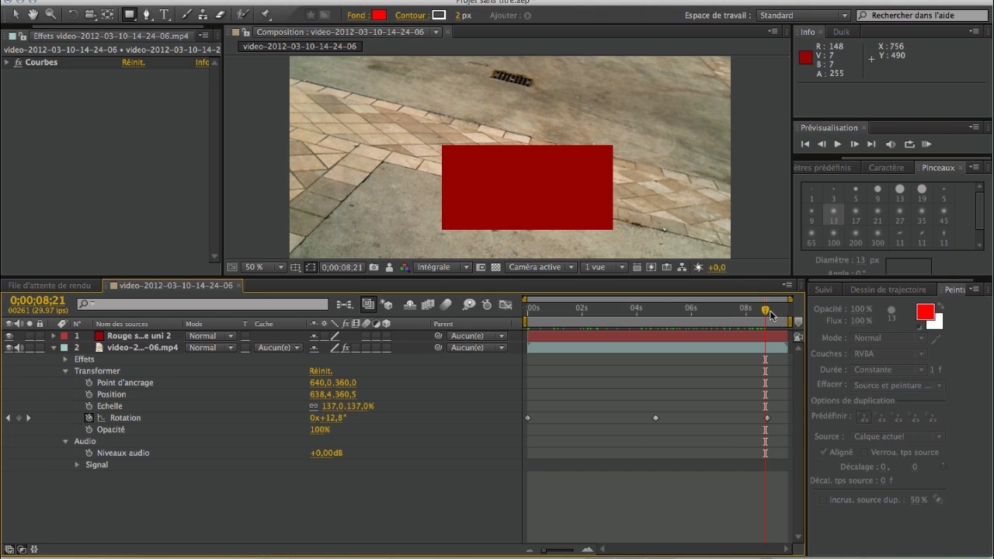
drag(765, 310, 743, 329)
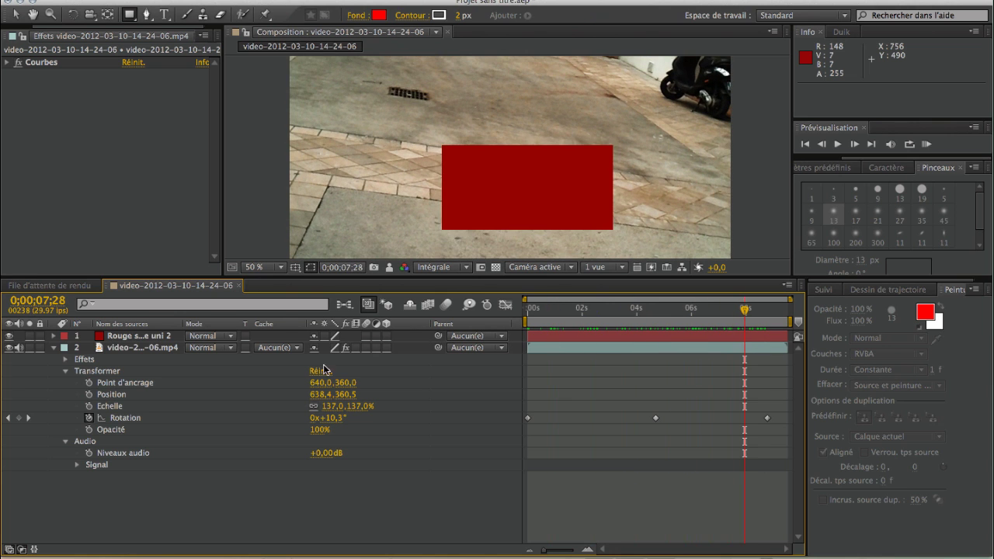
click(142, 337)
click(53, 337)
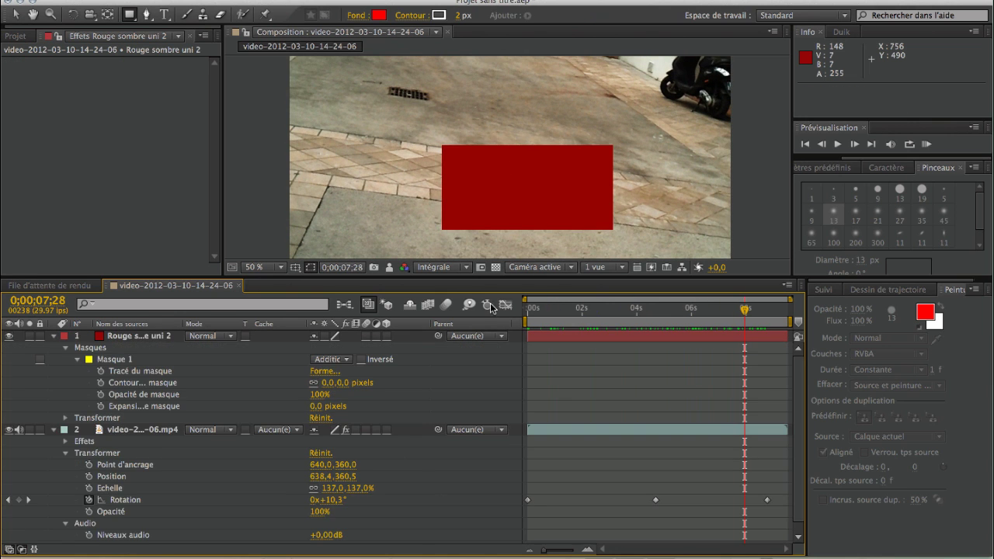
click(511, 201)
key(super+z)
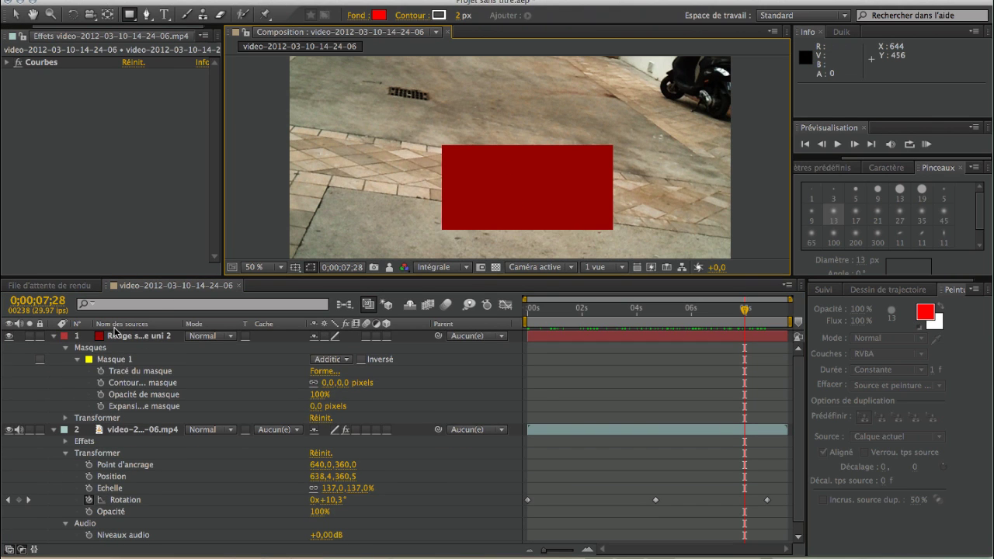
click(525, 211)
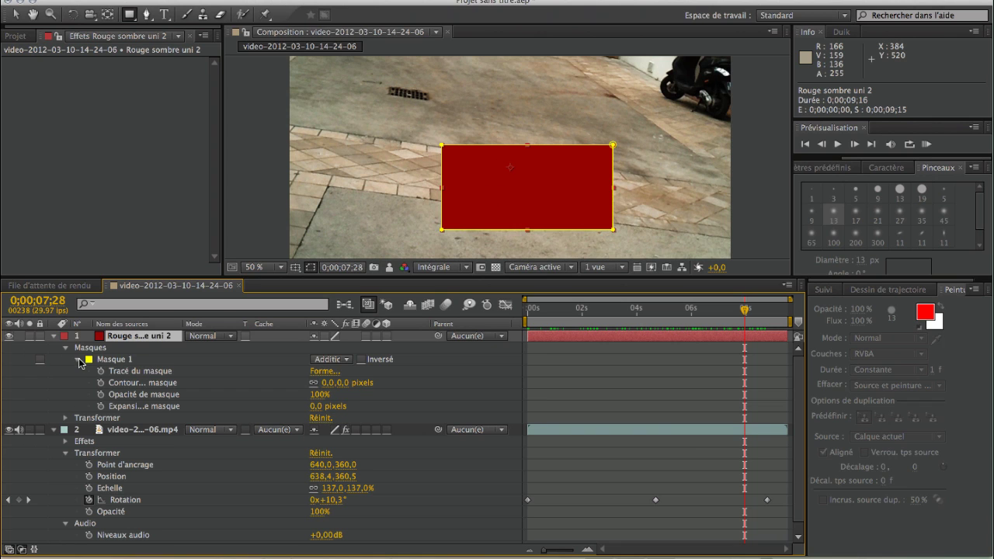
Try the Aucun and Soustraction modes on the red solid's Masque 1 and return it to Addition.
click(312, 361)
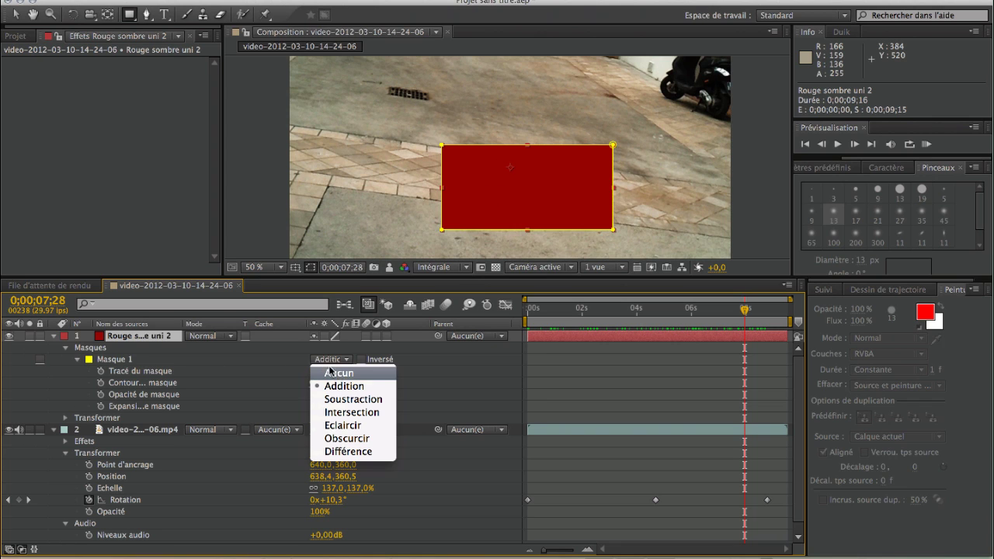
click(128, 362)
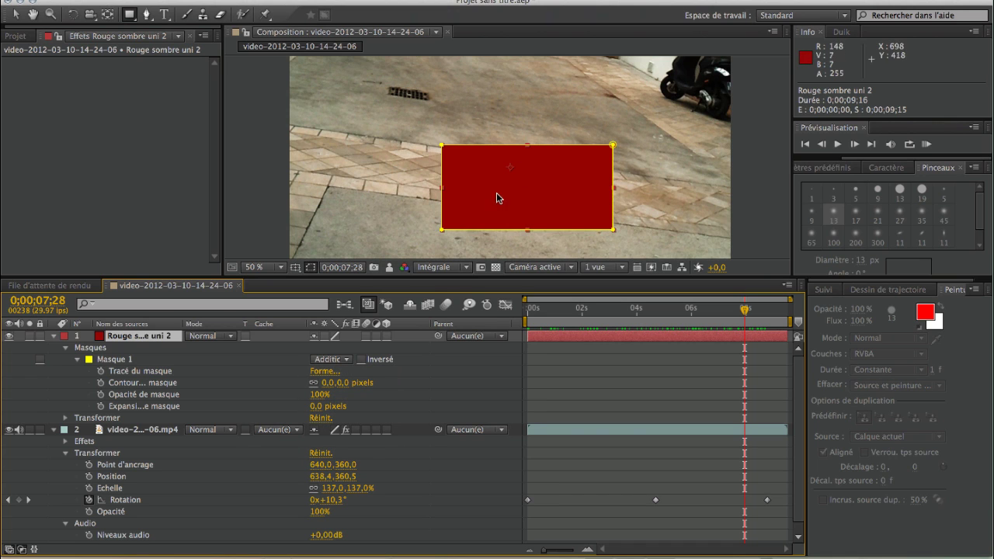
click(347, 361)
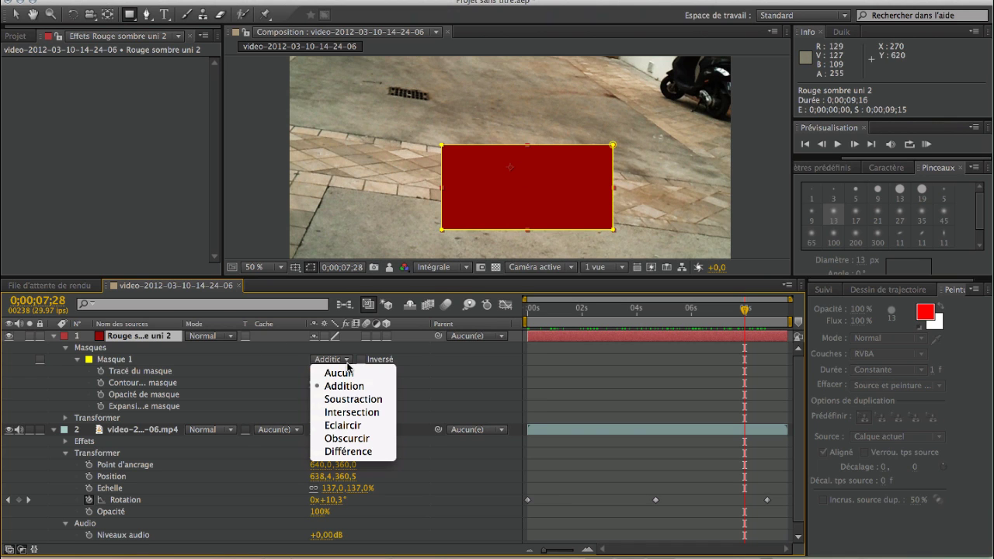
click(338, 375)
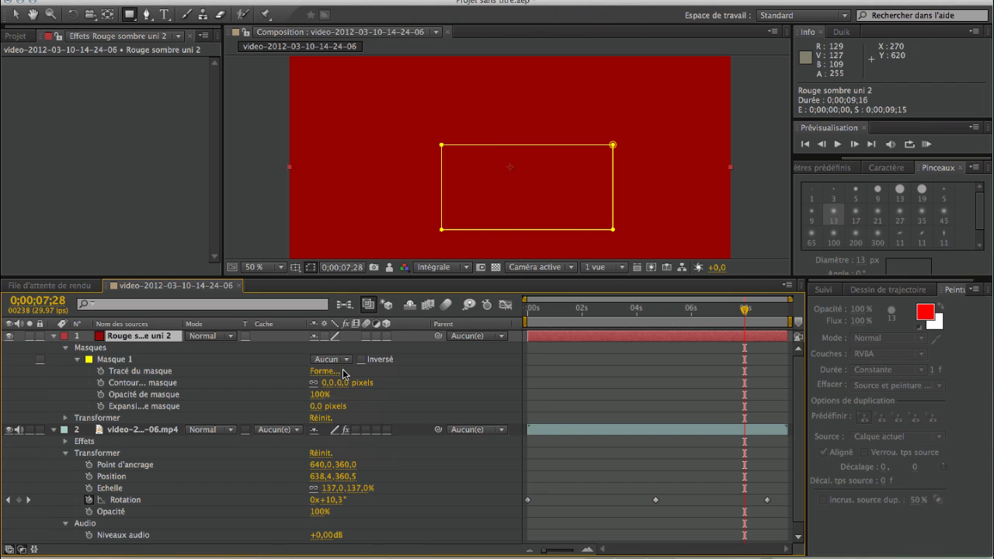
click(338, 362)
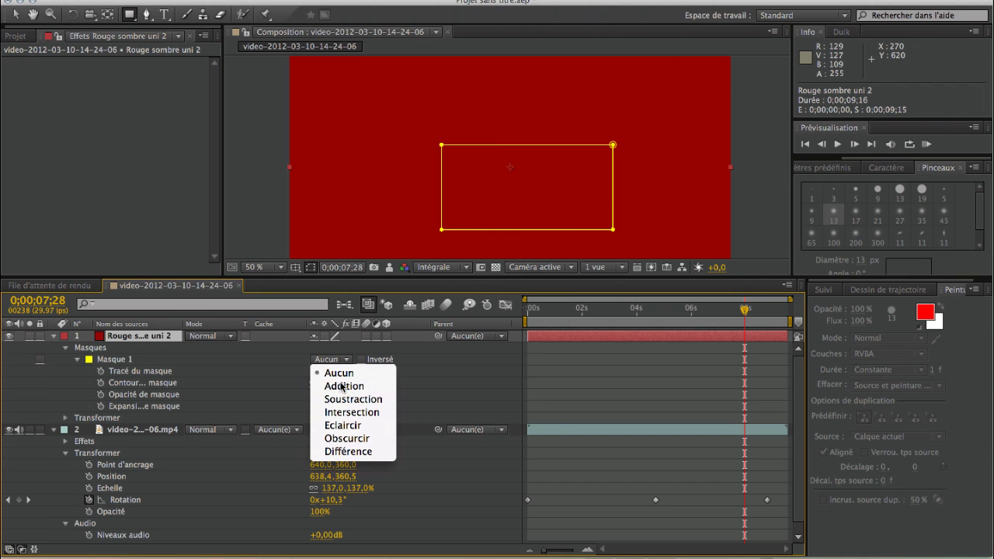
click(340, 383)
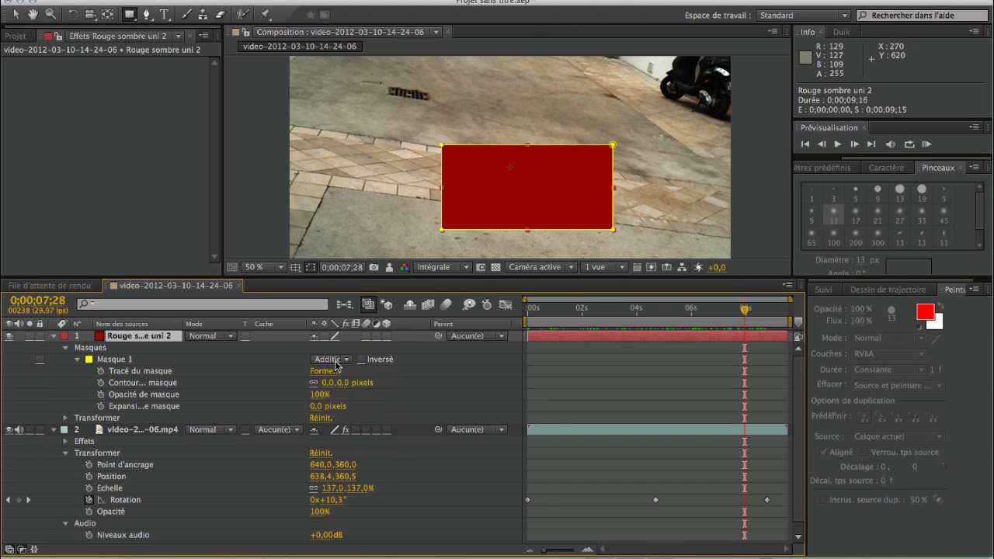
click(336, 362)
click(345, 398)
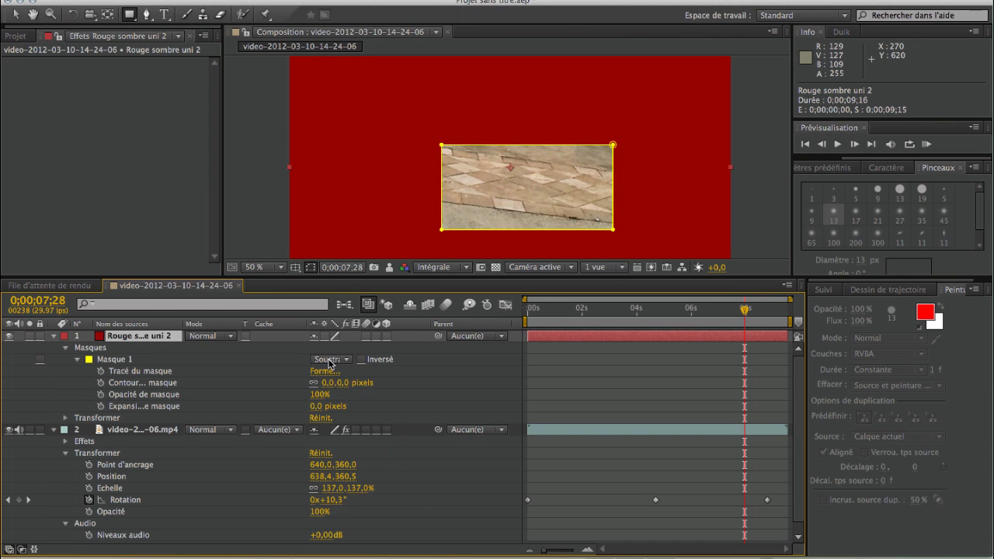
click(330, 361)
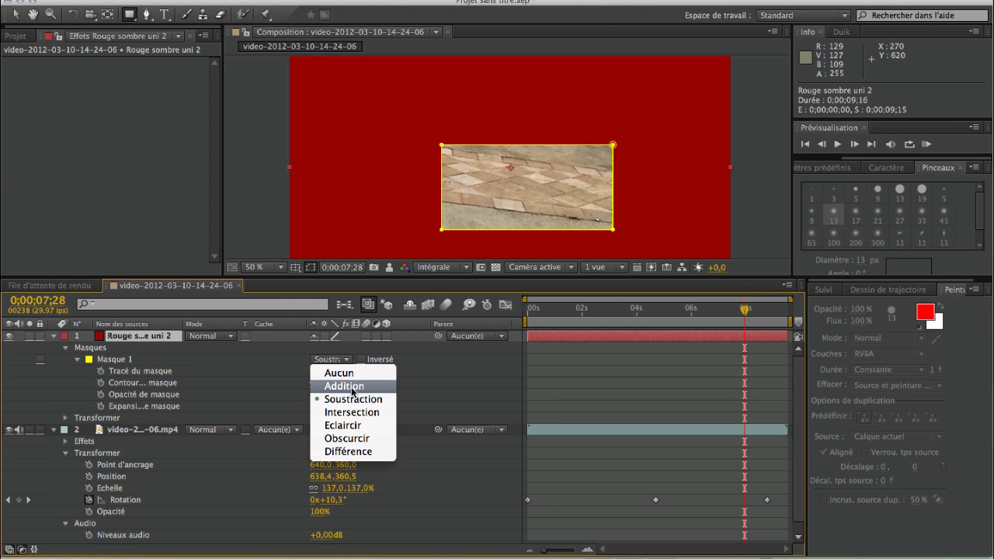
click(352, 386)
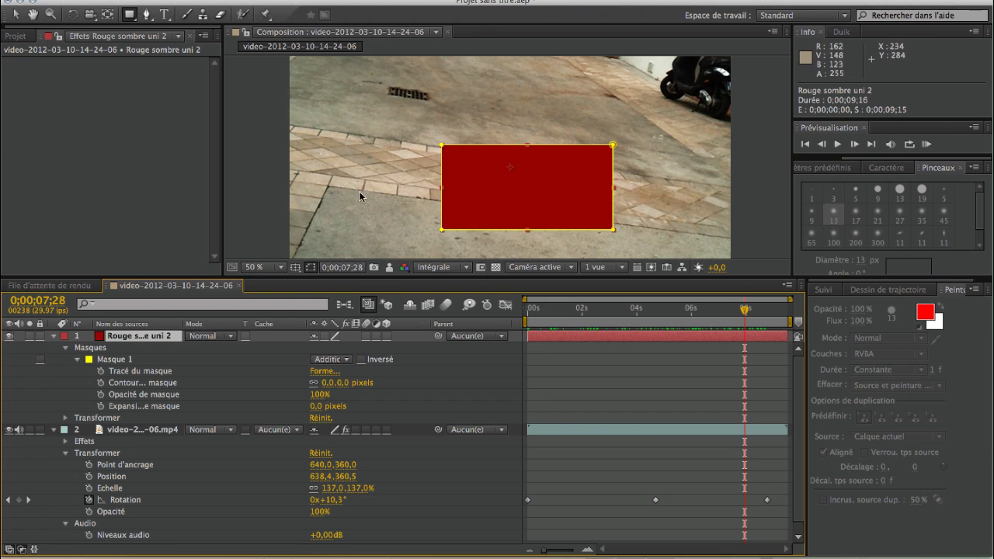
Set a mask path keyframe for Masque 1 at 0;00;00;14 and activate the Selection tool.
click(171, 384)
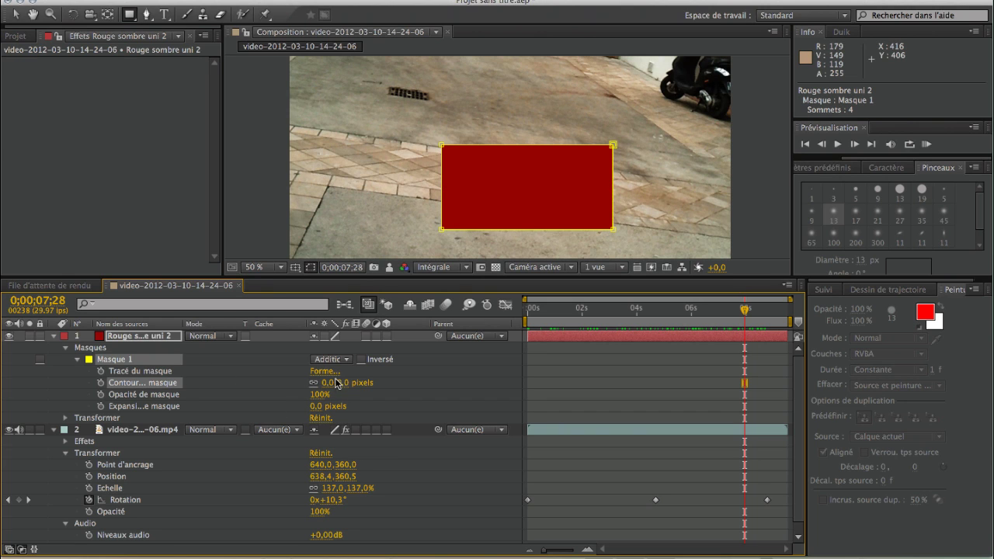
click(139, 371)
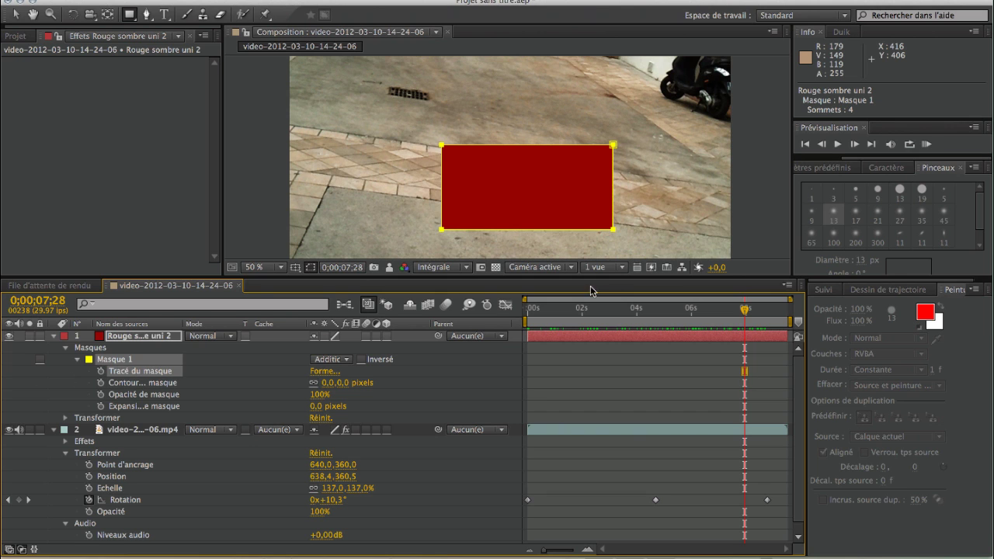
drag(568, 309, 541, 308)
click(100, 371)
key(v)
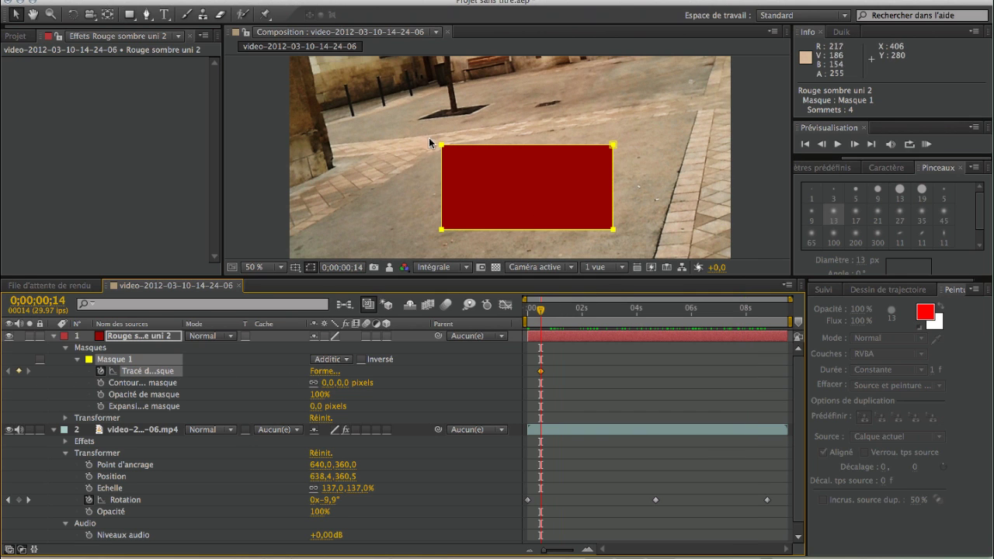
At 0;00;03;10, reshape Masque 1 by moving its upper-left, upper-right and lower-right corners outward.
drag(539, 317, 619, 316)
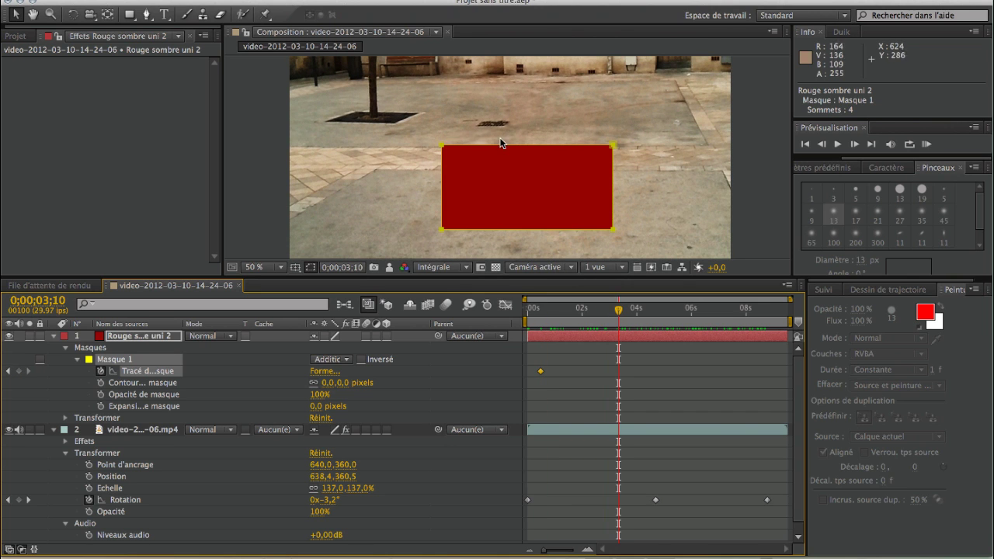
click(458, 152)
drag(442, 145, 402, 98)
drag(614, 145, 685, 101)
drag(614, 230, 668, 257)
Move the current time to 0;00;02;13, then hide the video layer and collapse its properties.
drag(620, 319, 593, 349)
click(9, 430)
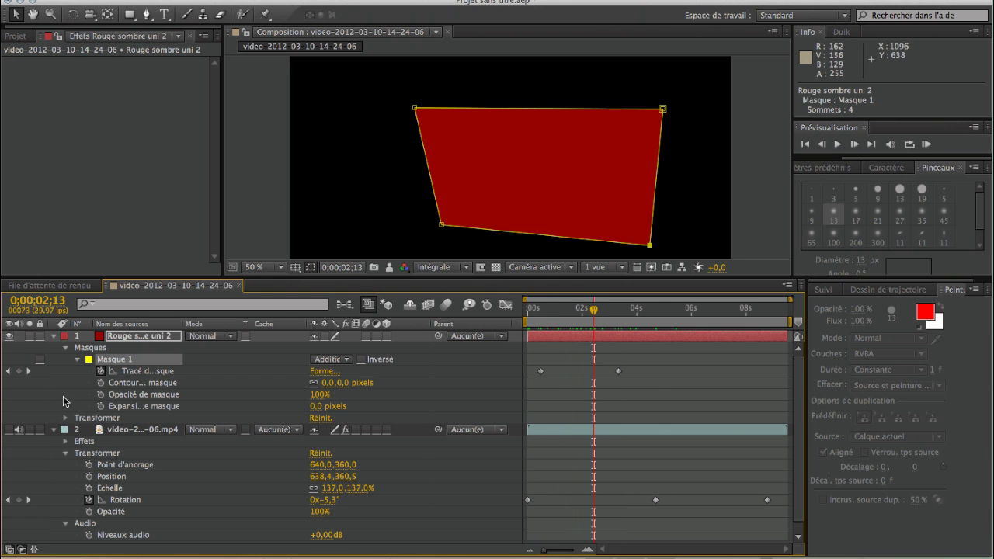
click(58, 430)
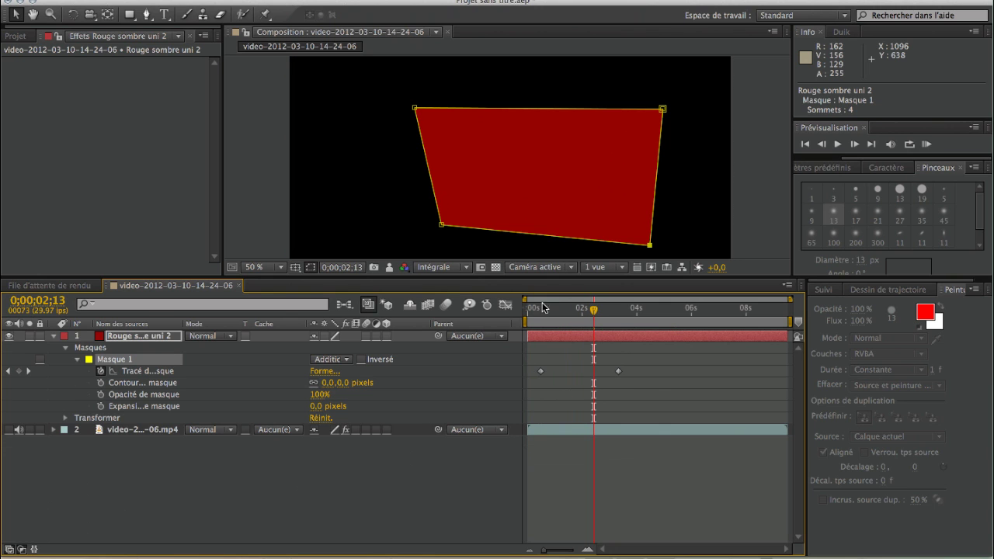
Keyframe Masque 1 by moving its upper-right corner inward at 0;00;04;07 and its lower-right corner upward at 0;00;06;13.
drag(588, 310, 639, 333)
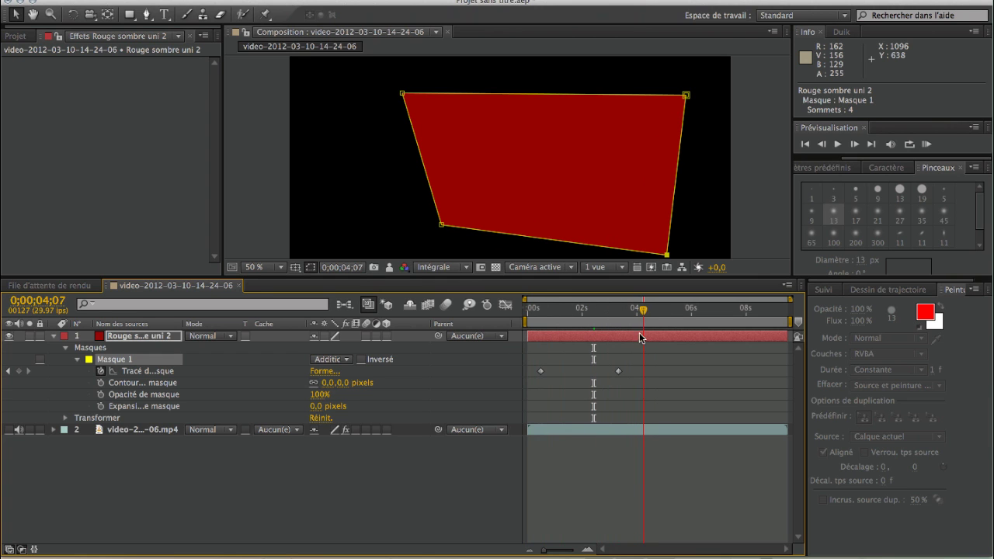
drag(684, 96, 529, 209)
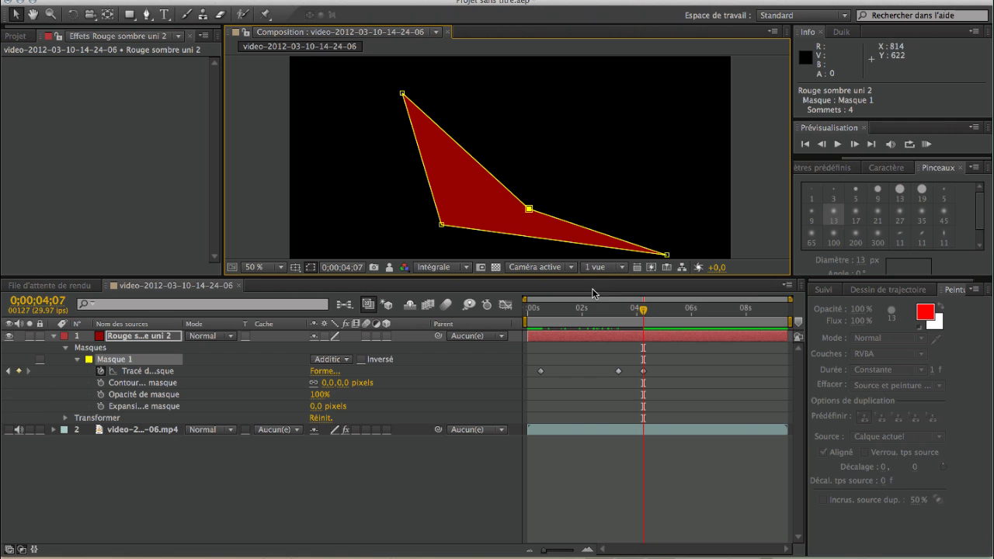
drag(643, 309, 701, 312)
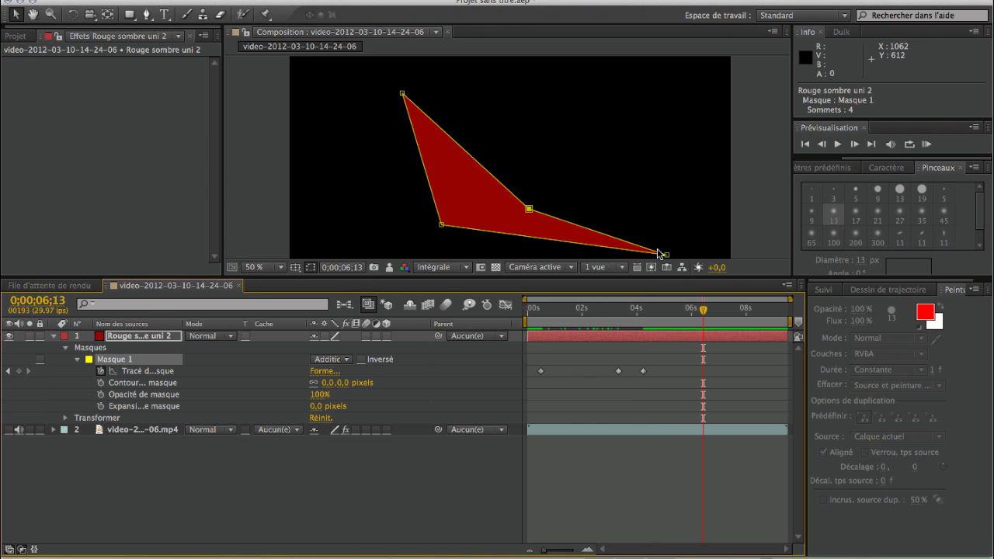
drag(666, 255, 677, 208)
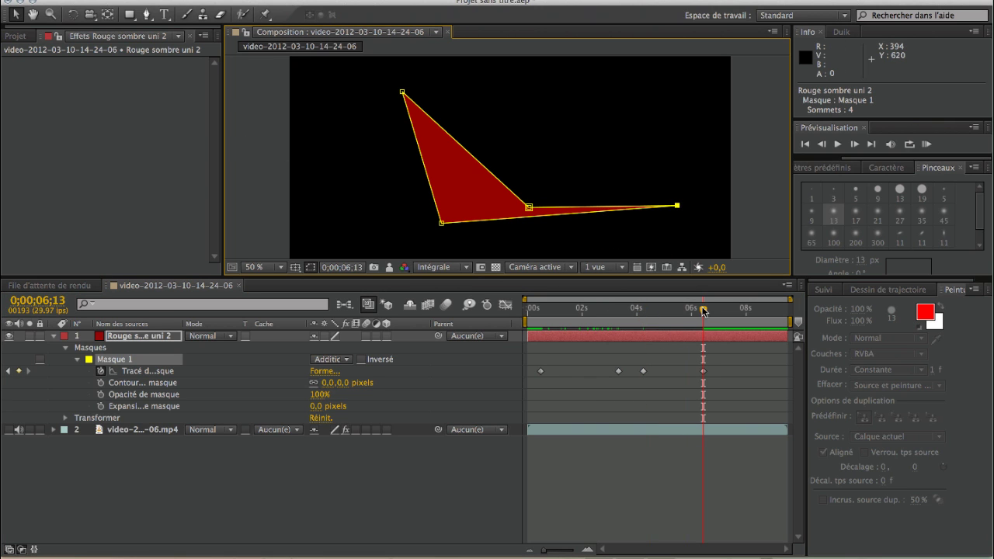
Set Masque 1's feather to 145 pixels at 0;00;07;07, and check the result at 0;00;04;15 with the mask outline hidden.
key(KP_0)
drag(719, 334, 724, 335)
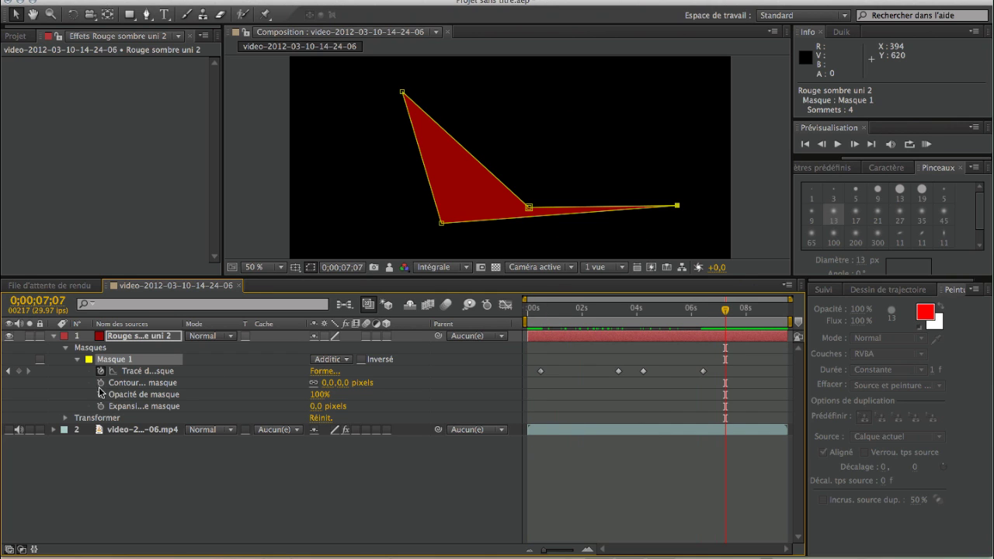
drag(338, 385, 443, 392)
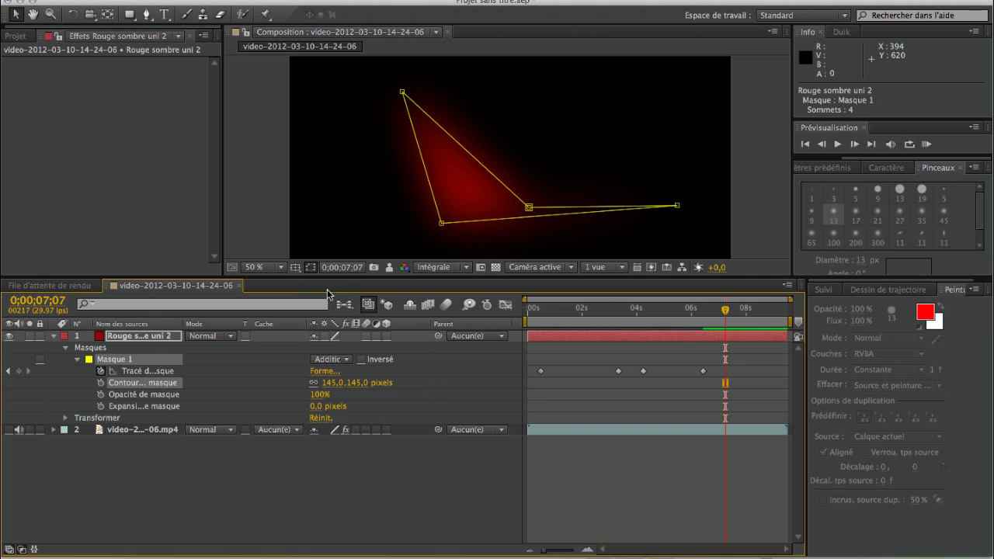
click(310, 267)
drag(725, 310, 649, 337)
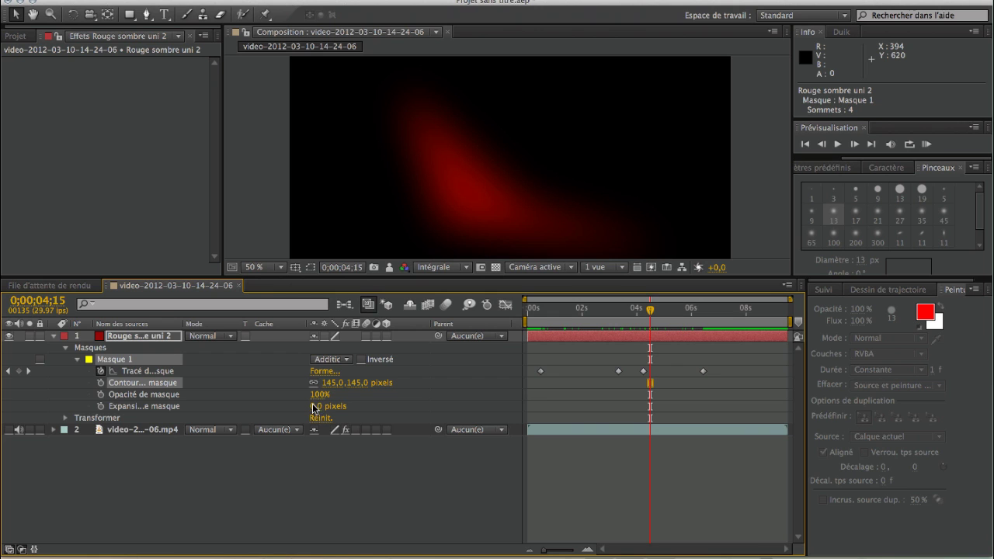
Try mask expansions of 57 and 426 pixels on Masque 1 at 0;00;04;15, with the mask outline shown.
drag(315, 409, 365, 413)
click(310, 269)
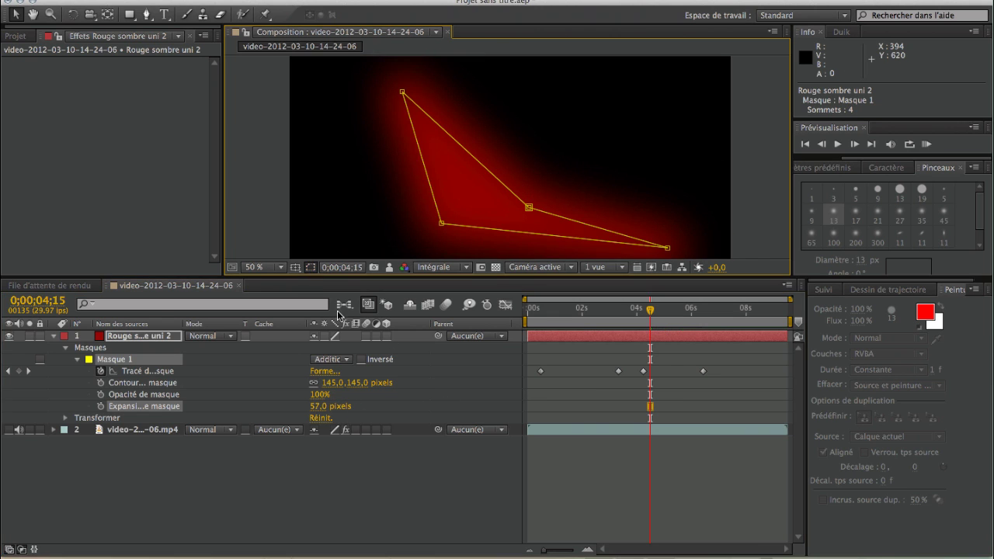
drag(315, 407, 562, 411)
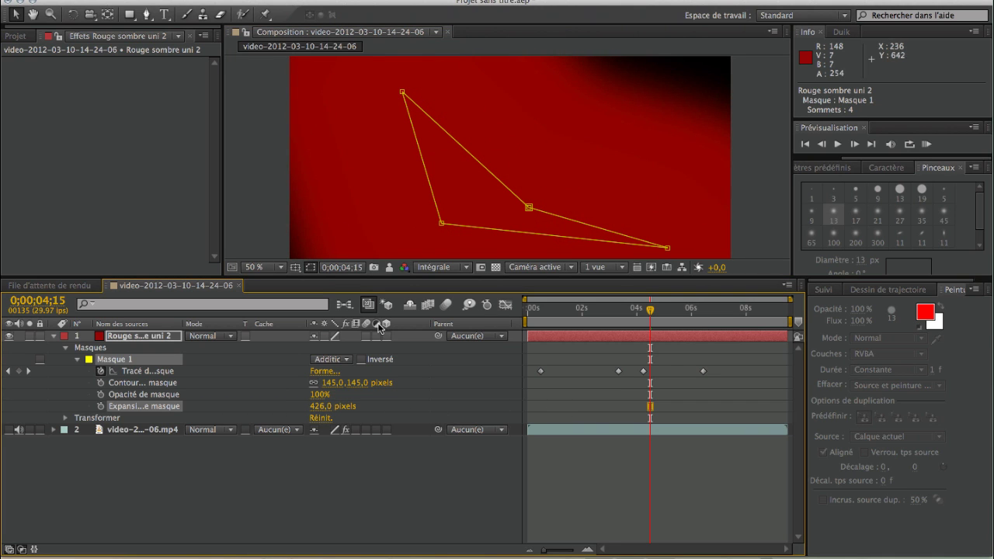
Set Masque 1's expansion to -64 pixels and keyframe it at 0;00;00;00.
drag(65, 420, 21, 441)
drag(650, 309, 484, 330)
click(101, 406)
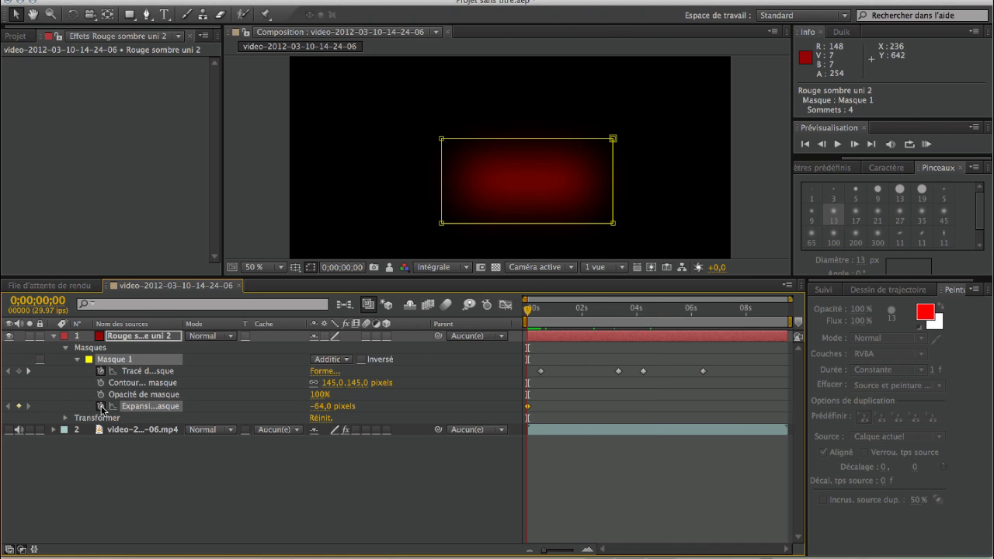
Keyframe Masque 1's expansion at 168 pixels at 0;00;01;18, -69 pixels near the second mask path keyframe, and 37 pixels at 0;00;05;29.
click(571, 308)
drag(321, 406, 491, 403)
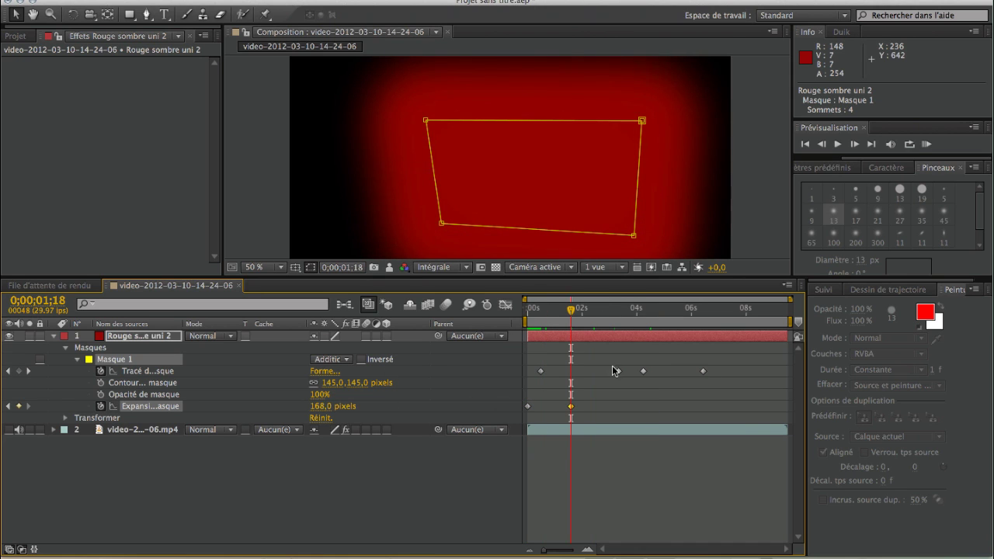
click(616, 318)
drag(328, 406, 178, 423)
drag(619, 327, 691, 339)
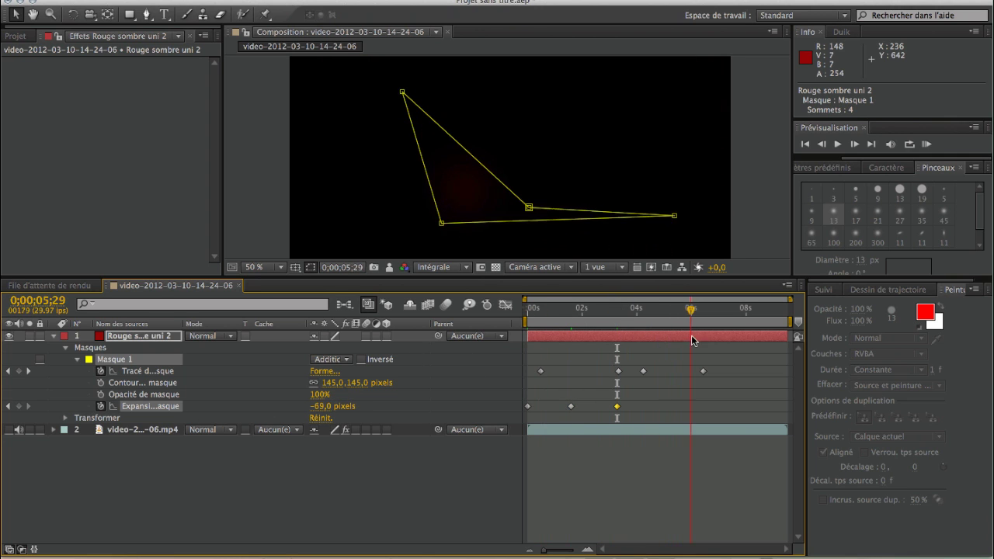
drag(316, 405, 440, 405)
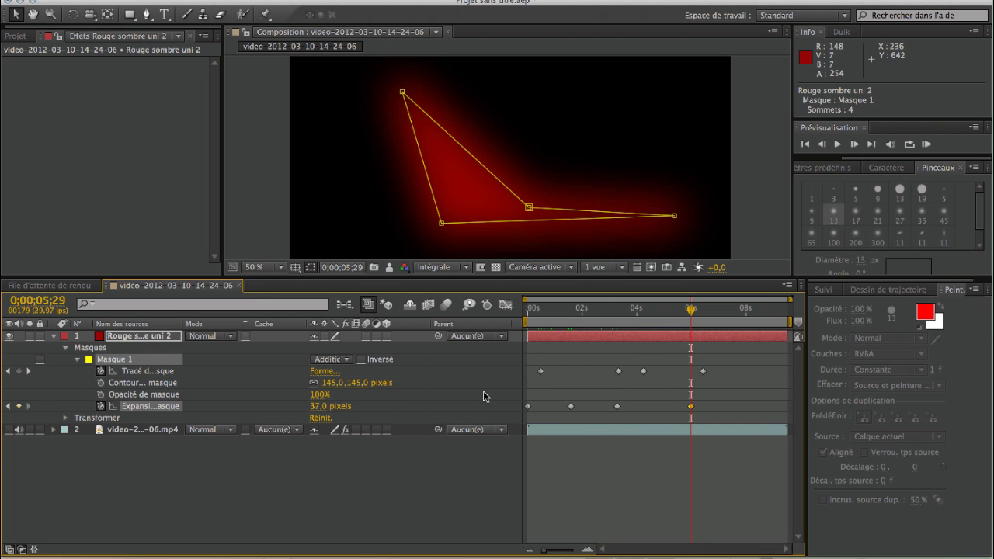
drag(687, 312, 528, 310)
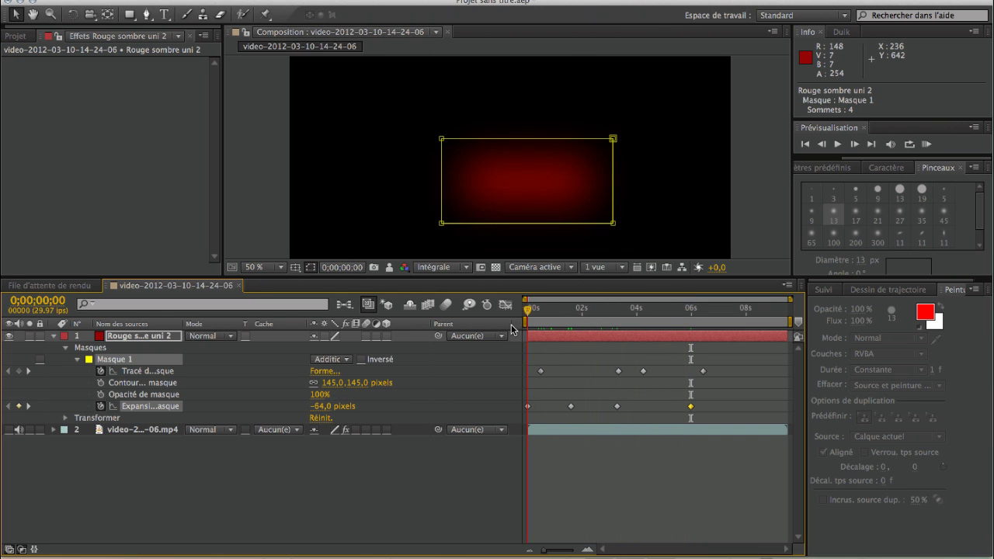
Collapse the red solid's properties and create a text layer reading "kuqegflh<qf".
click(54, 336)
right_click(124, 403)
mouse_move(165, 412)
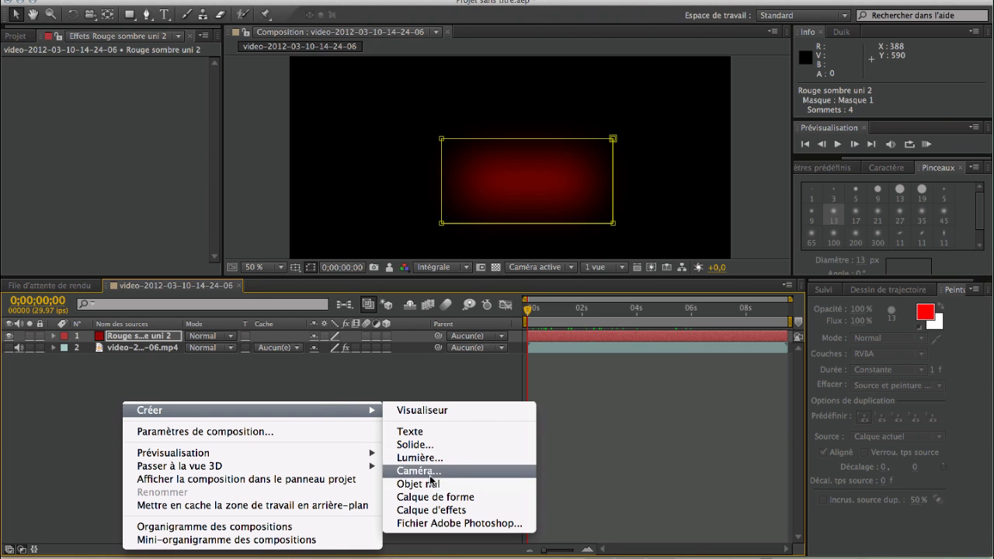
click(425, 431)
text(kuqegflh<qf)
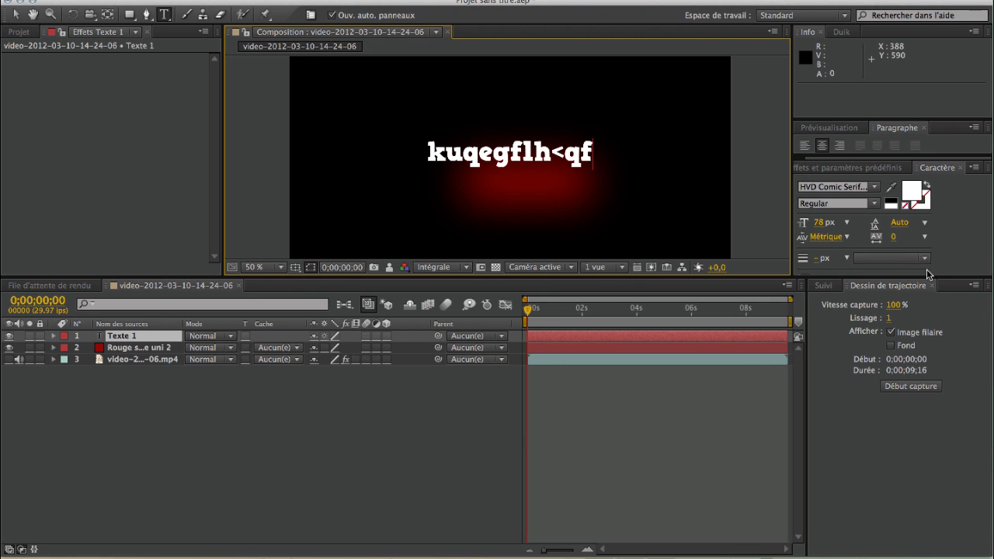
Enlarge the composition view and Caractère panel by shrinking the timeline area, and finish editing the text.
click(488, 0)
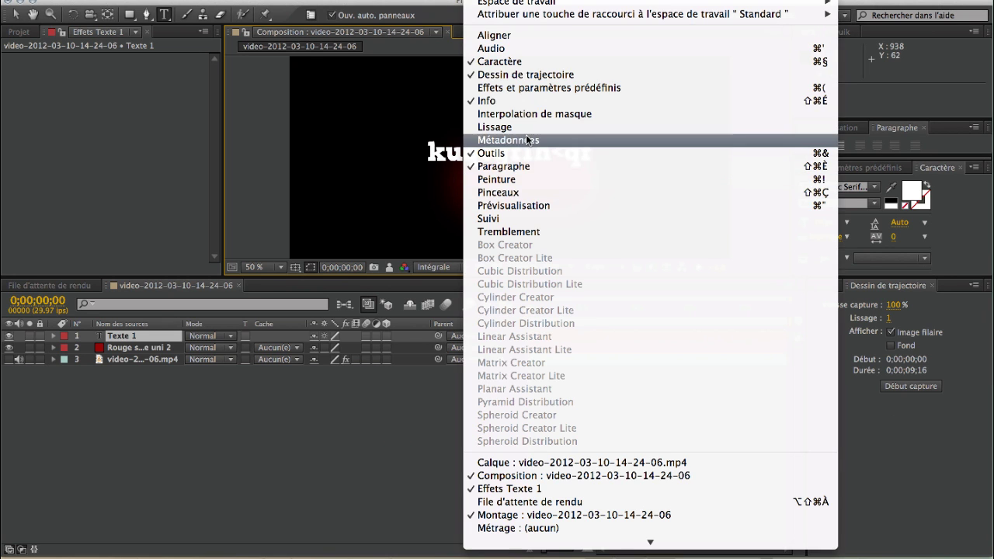
click(962, 233)
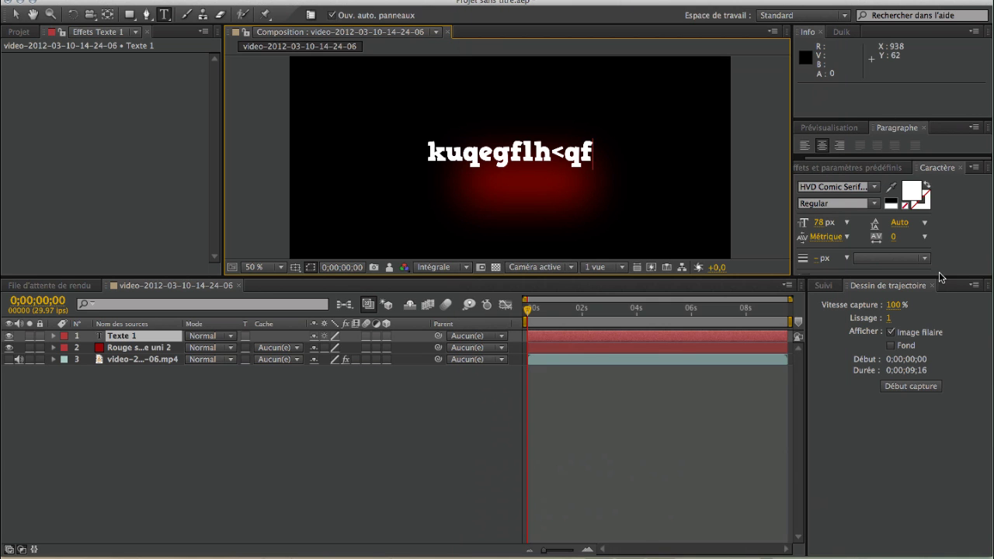
drag(940, 277, 941, 400)
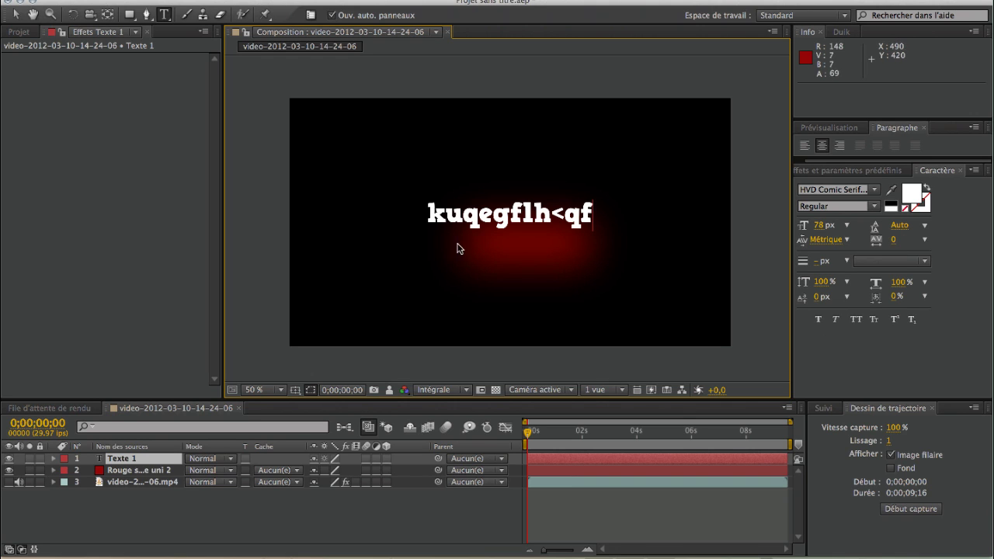
click(262, 523)
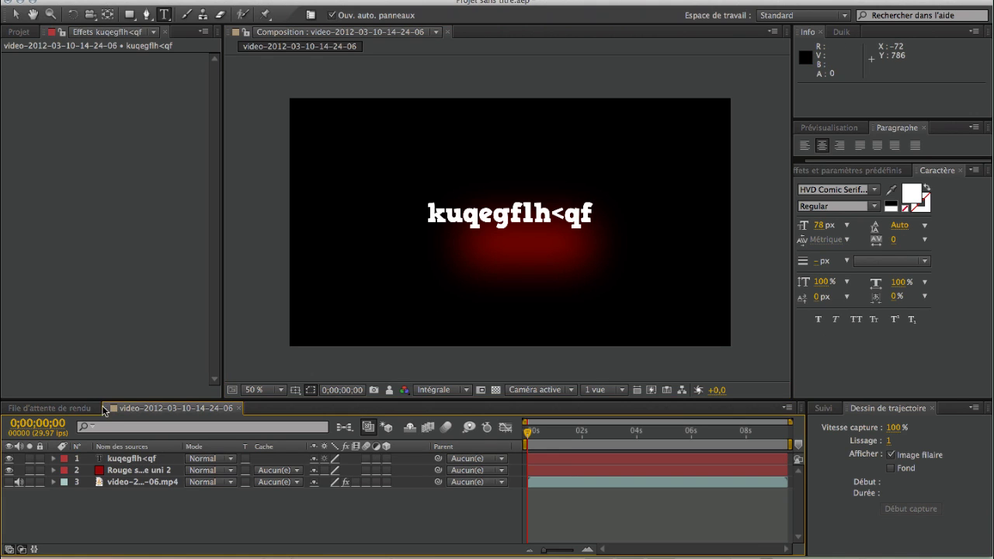
Expand the text layer's properties, set its vertical position to 347 and keyframe the position at 0;00;00;00.
click(53, 459)
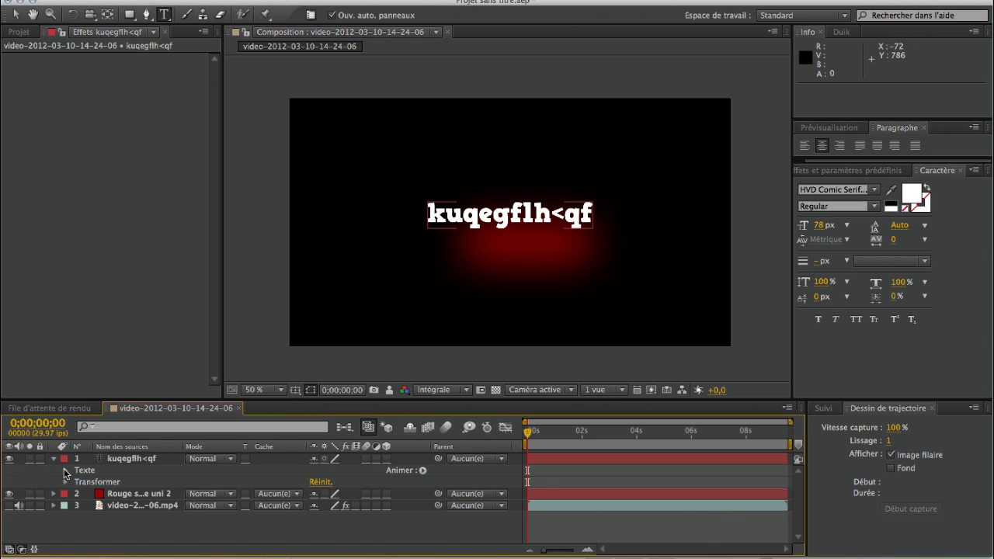
click(65, 470)
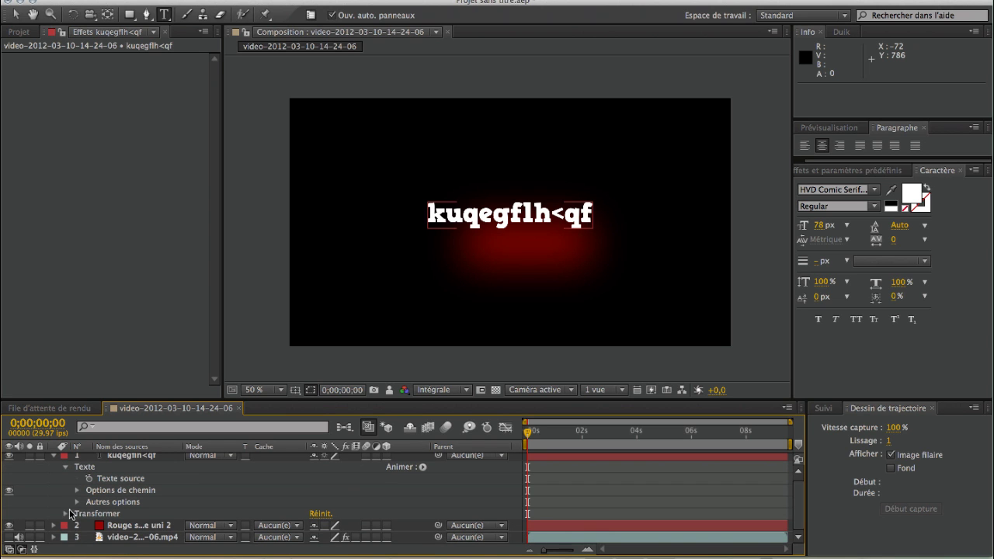
click(65, 513)
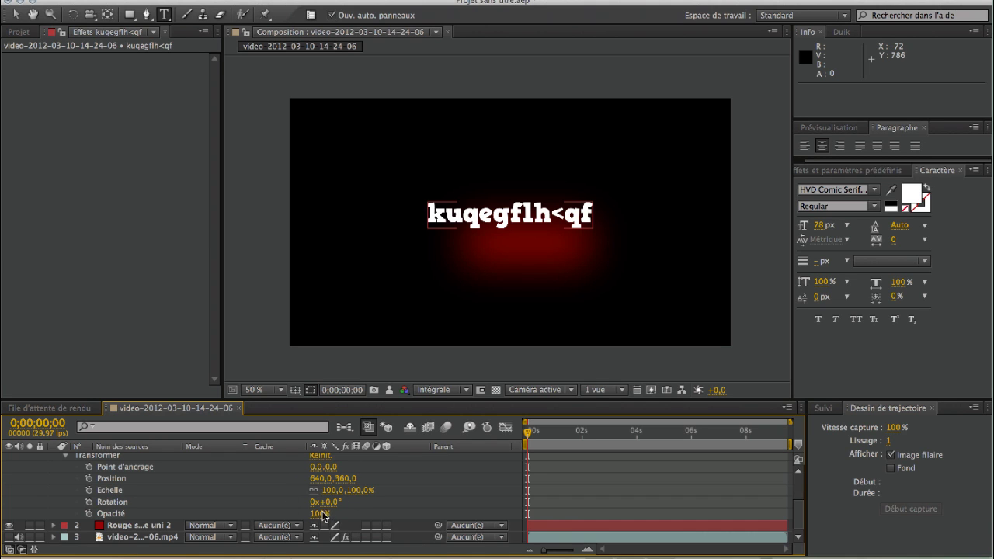
drag(345, 481, 380, 478)
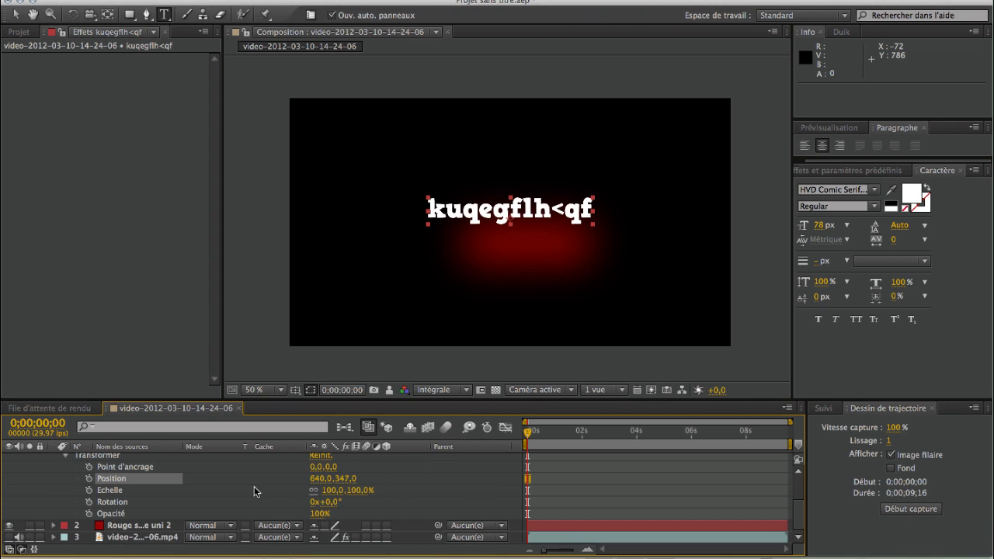
click(89, 479)
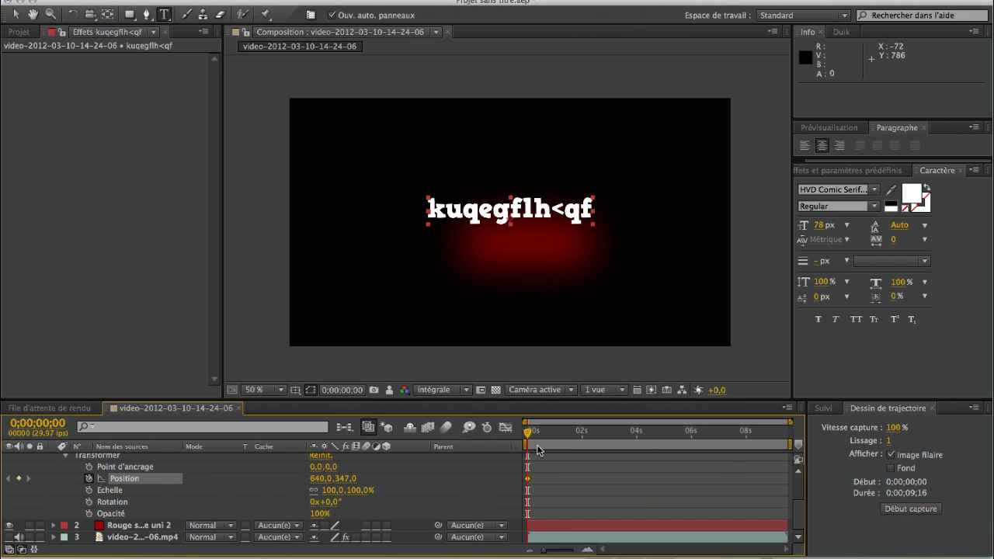
Move the text's position keyframe to 0;00;02;04, keyframe a vertical position of 1244 at 0;00;00;00, and collapse the layer.
drag(528, 479, 585, 479)
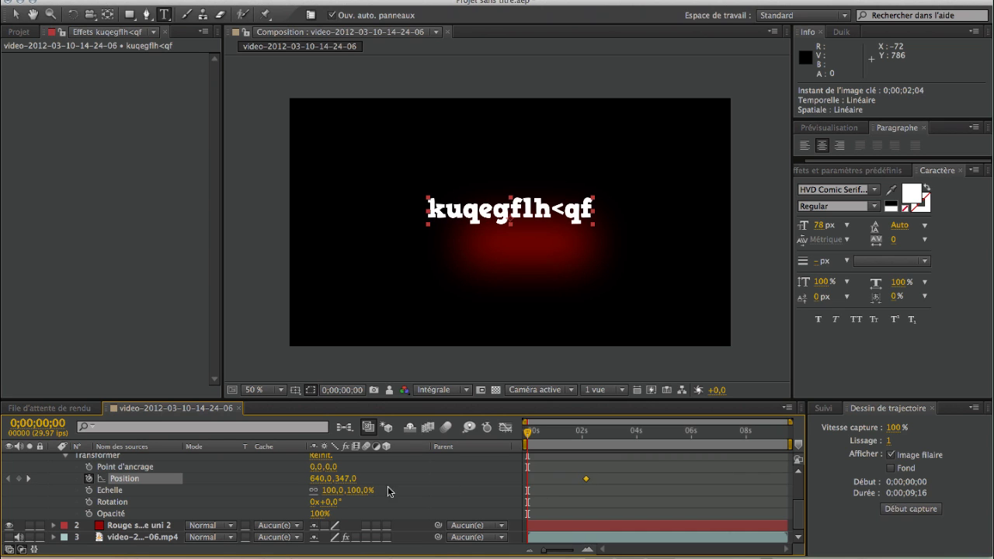
drag(347, 482, 992, 454)
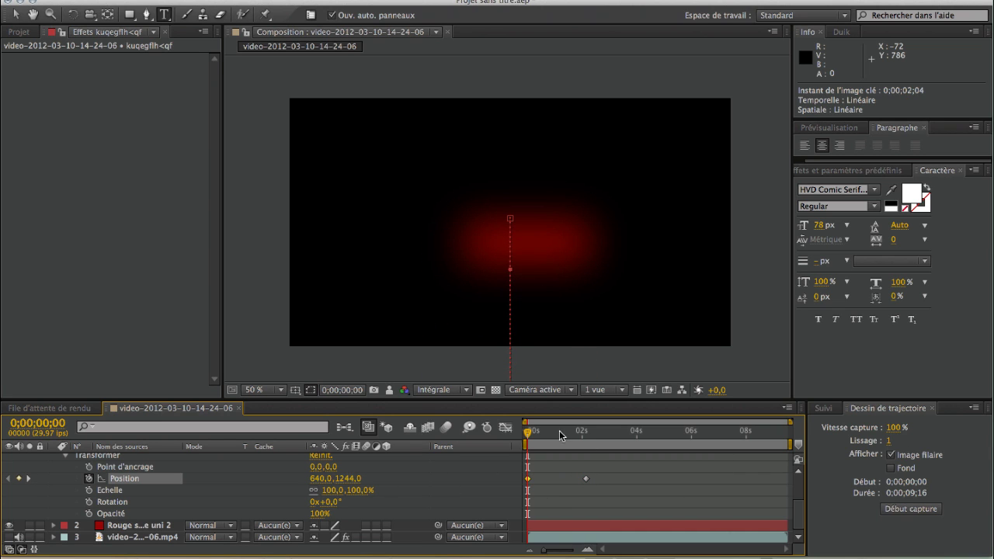
drag(529, 434, 683, 443)
scroll(59, 472, up, 3)
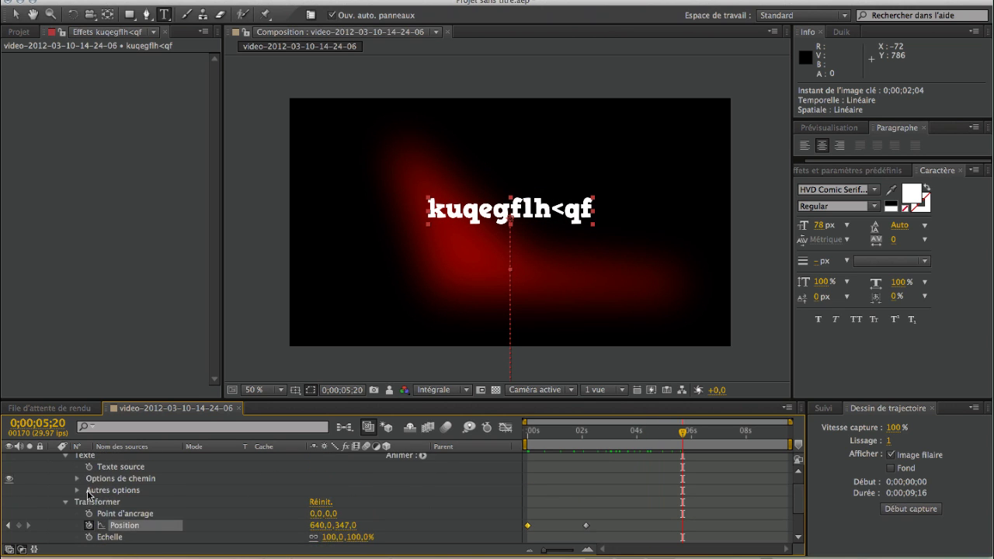
click(53, 459)
click(128, 514)
Replace the text layer's content with "TUTO BASES AFTER".
click(133, 459)
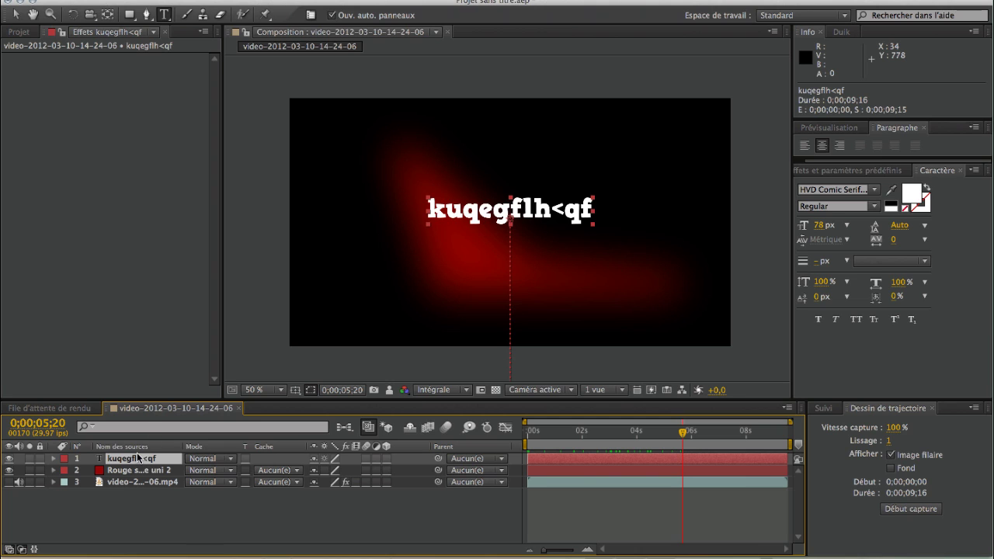
double_click(136, 459)
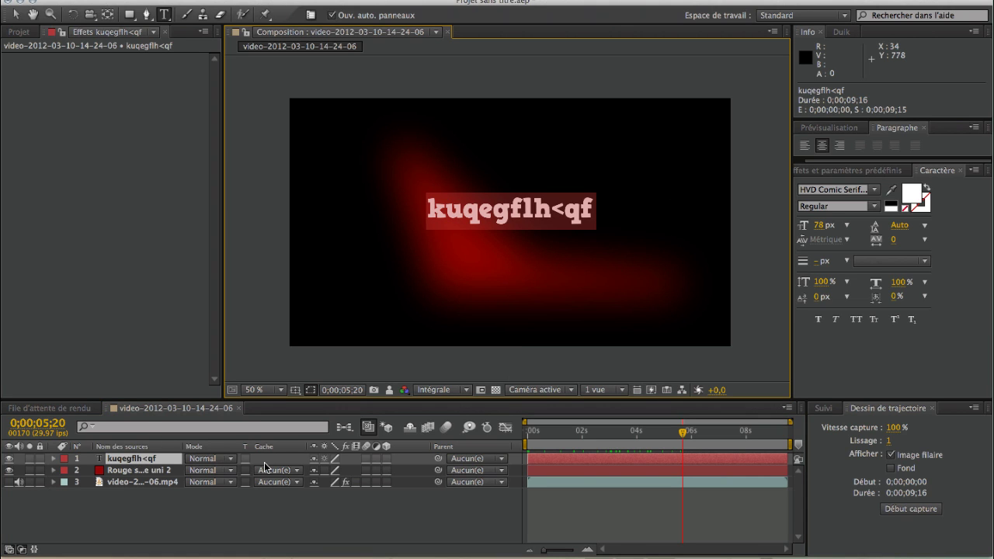
text(TUTO BA)
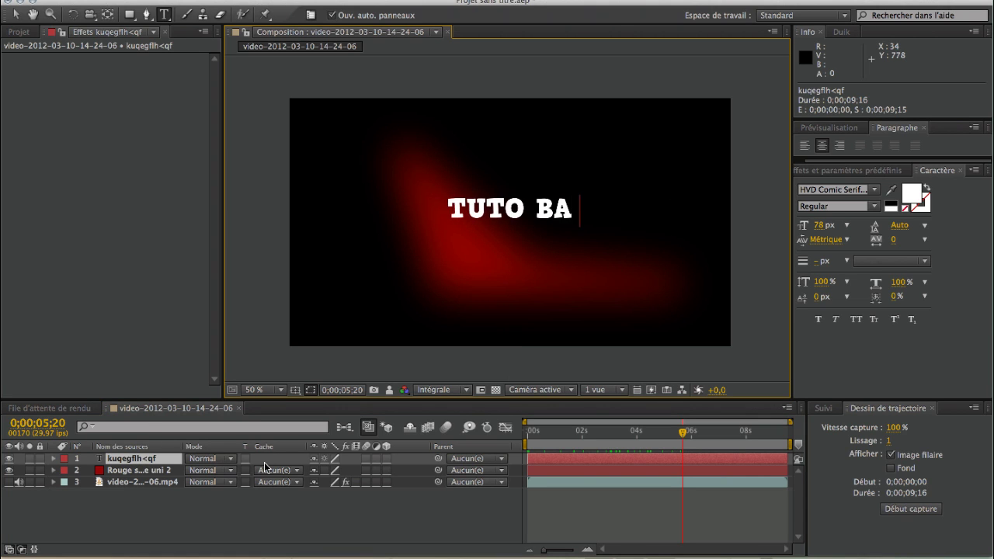
text(SE AFTER)
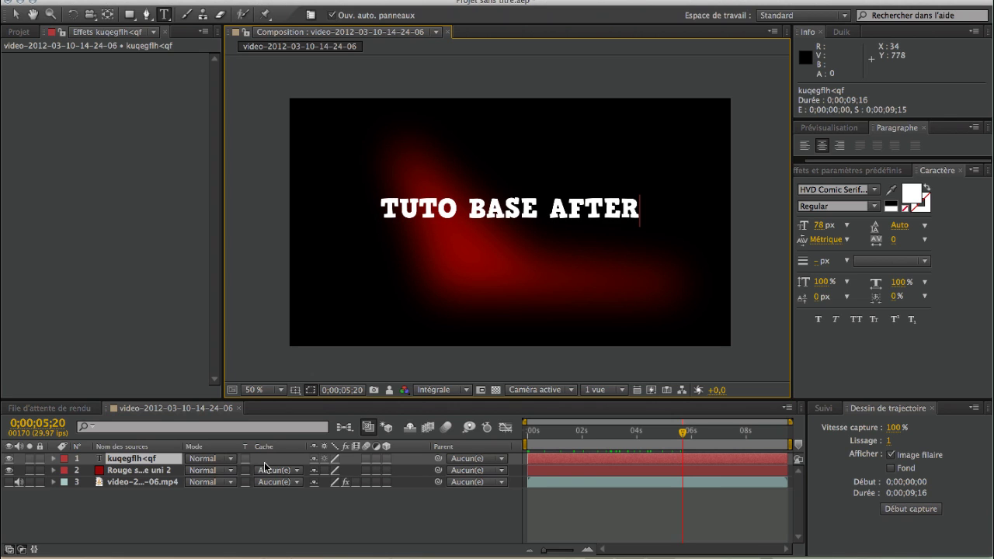
click(548, 208)
key(Left)
text(S)
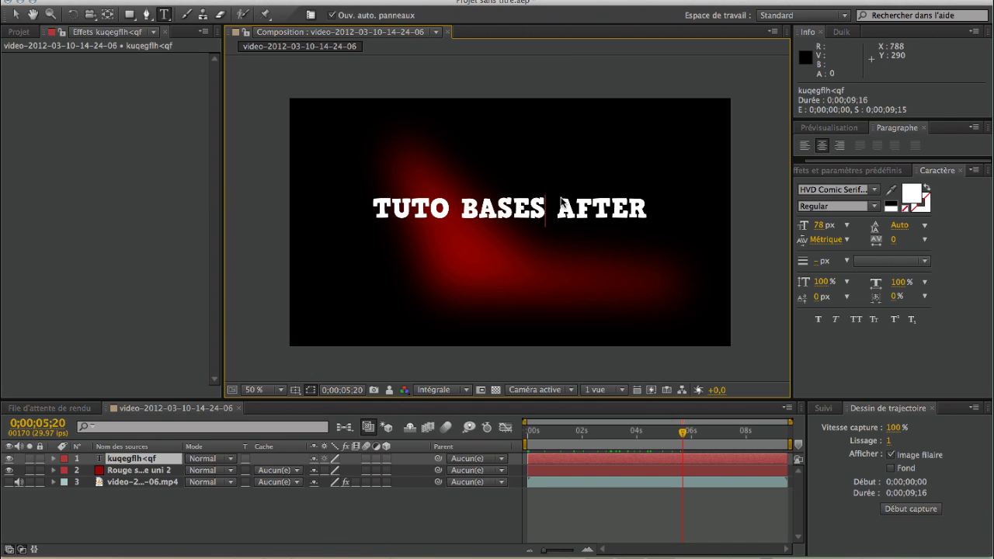
click(291, 506)
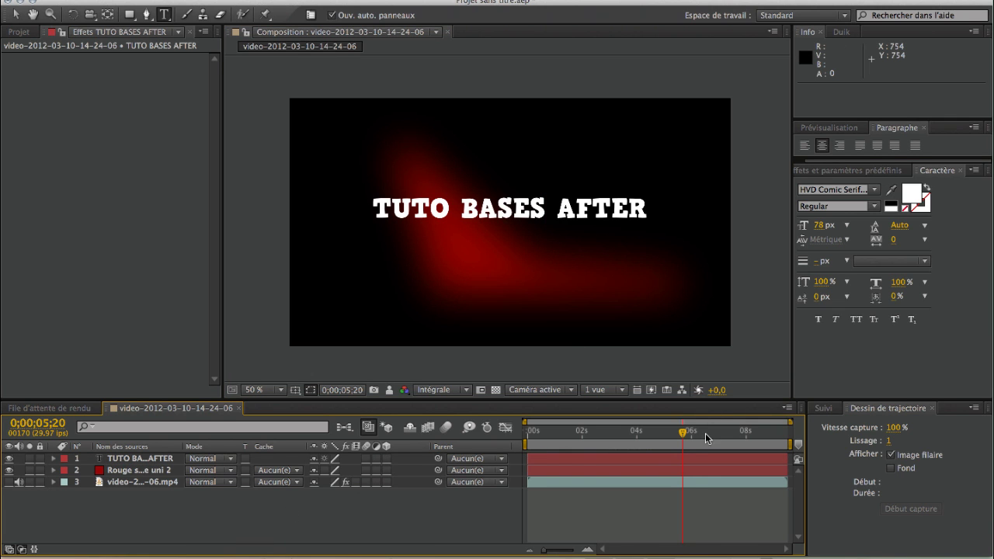
Move the current time to 0;00;03;27 and look over the commands available for the text layer, including Styles de calque.
drag(683, 435, 634, 446)
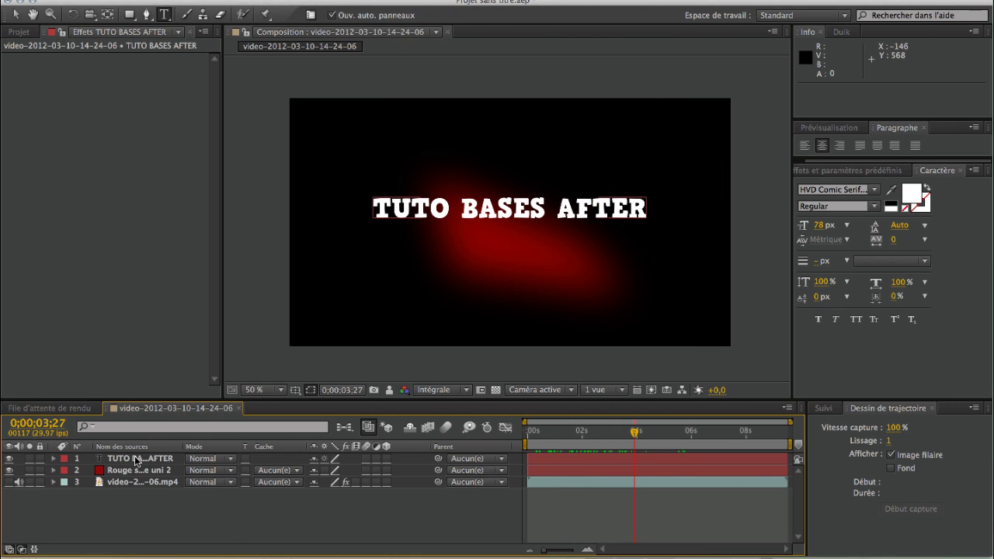
click(124, 460)
right_click(144, 462)
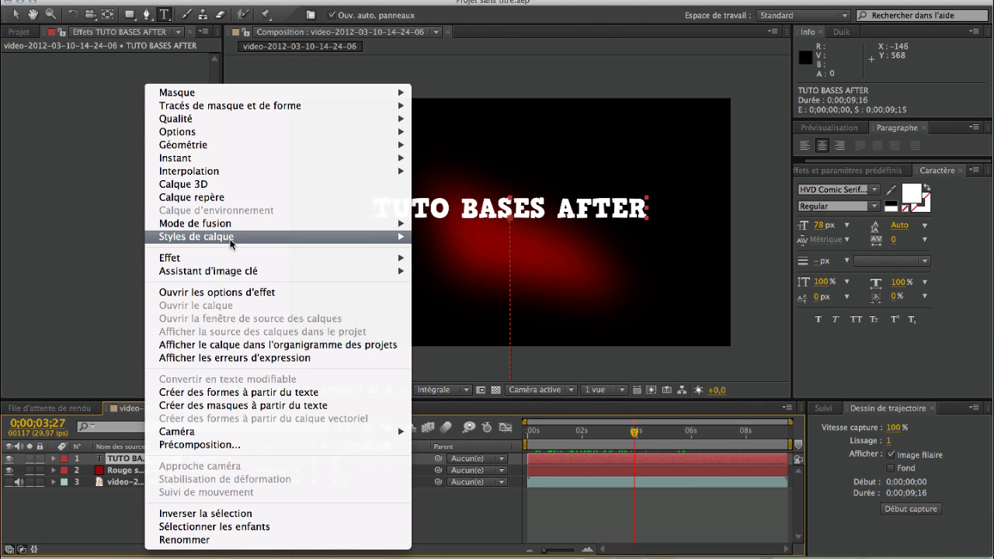
mouse_move(232, 240)
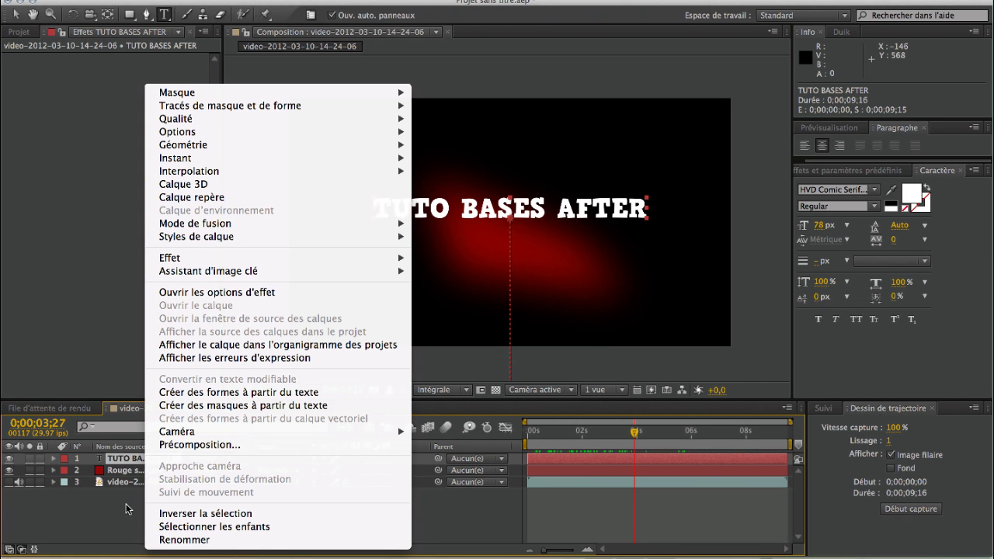
click(128, 509)
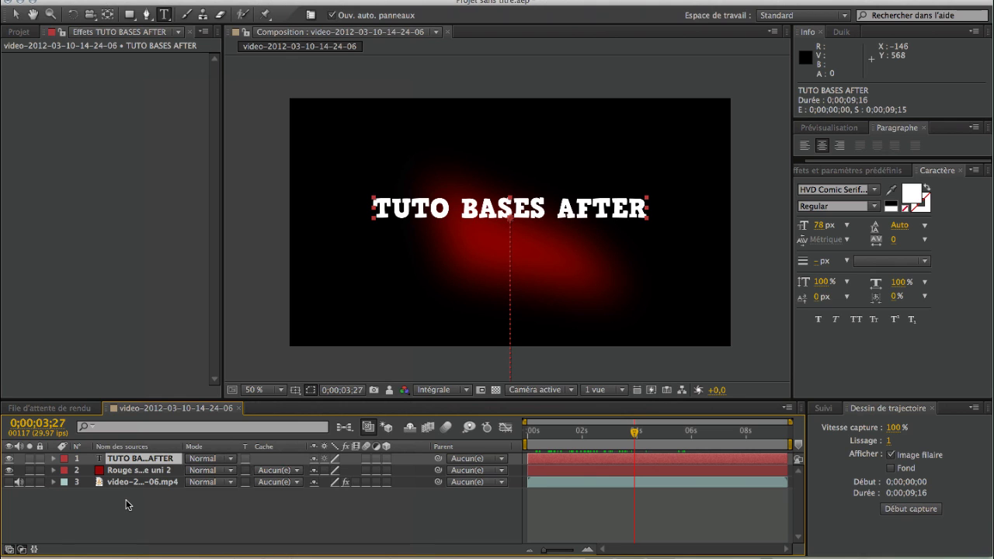
Check the text layer's properties, collapse them again, and enlarge the paragraph settings area to reveal the indent and spacing values.
click(54, 458)
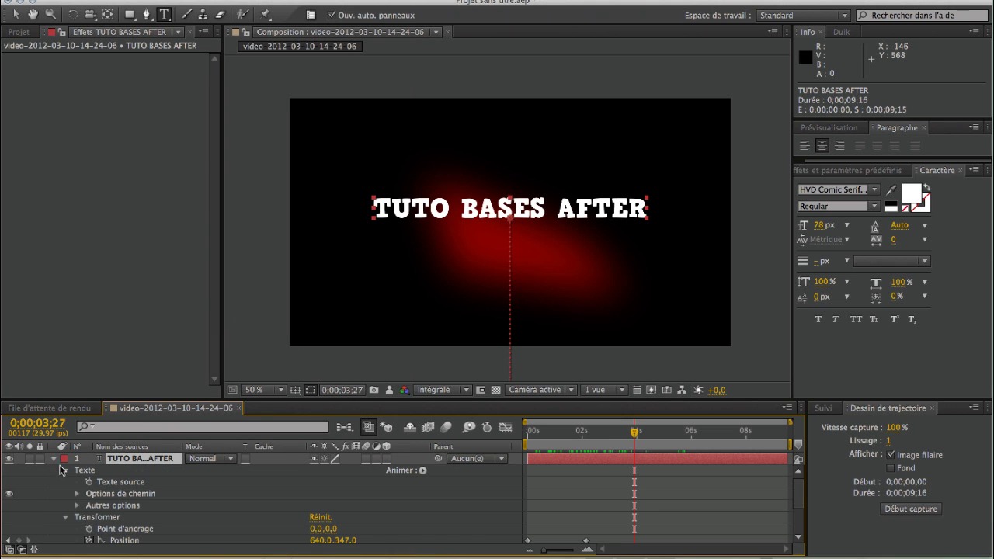
click(54, 458)
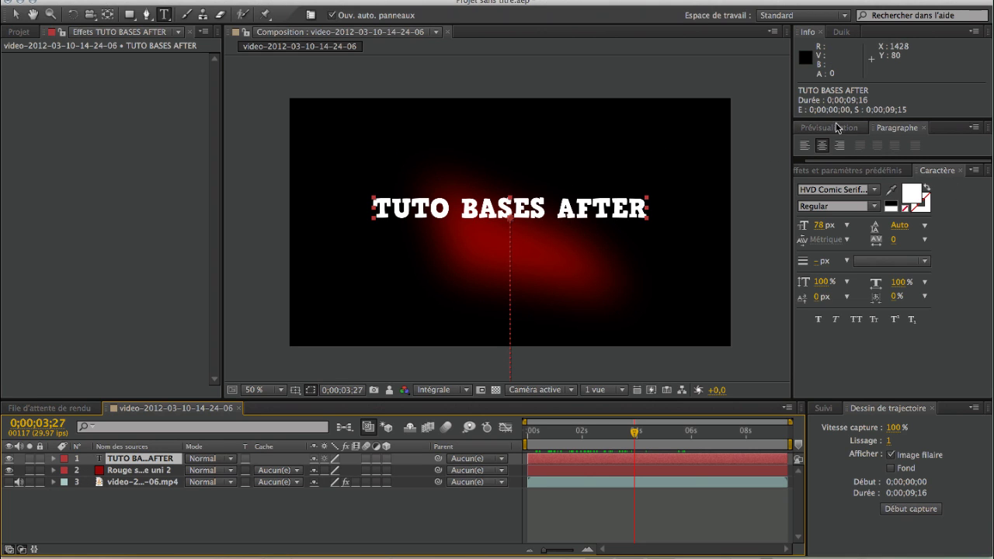
drag(850, 164, 851, 179)
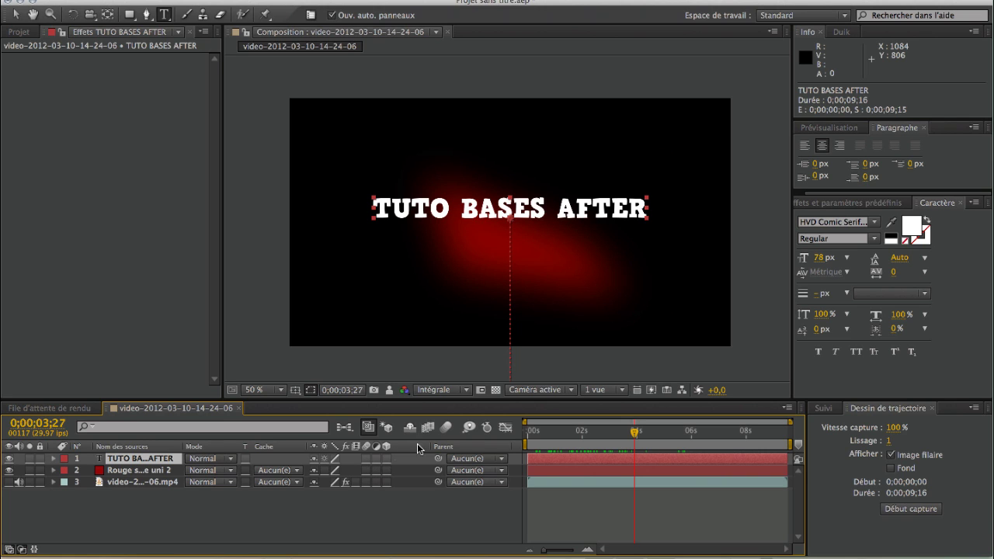
Enable motion blur on all three layers and for the composition, and compare the text with and without it at 0;00;01;16.
click(366, 458)
click(445, 427)
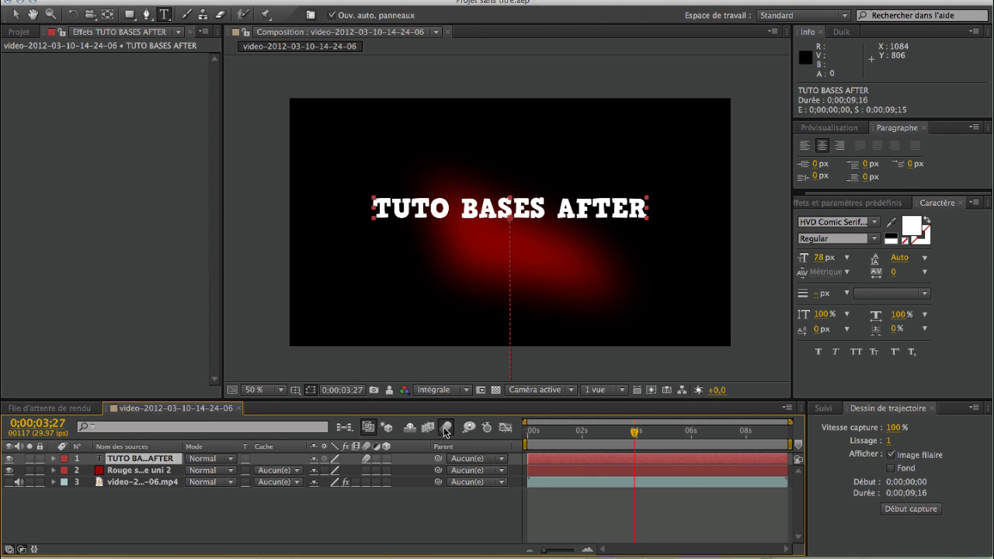
click(370, 494)
drag(599, 435, 562, 440)
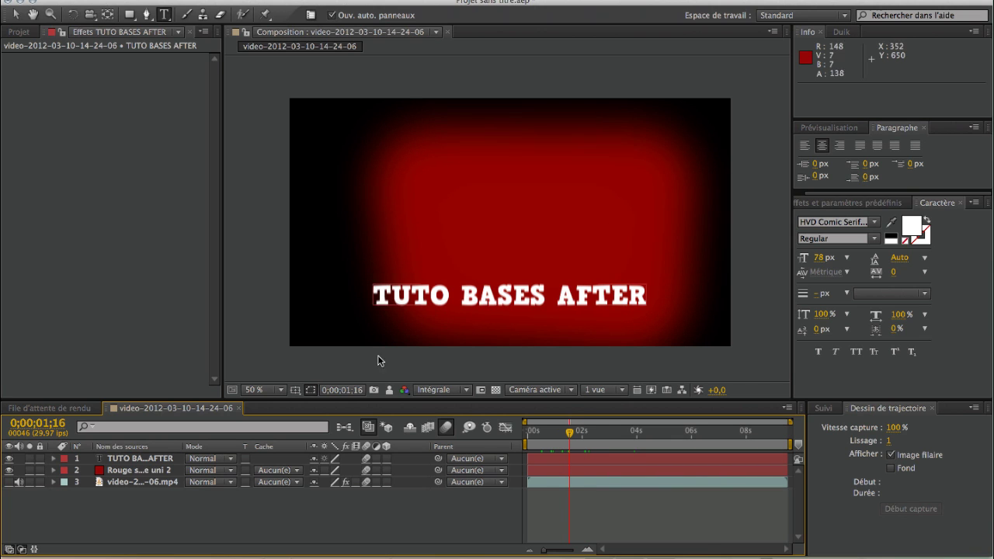
click(366, 460)
click(366, 459)
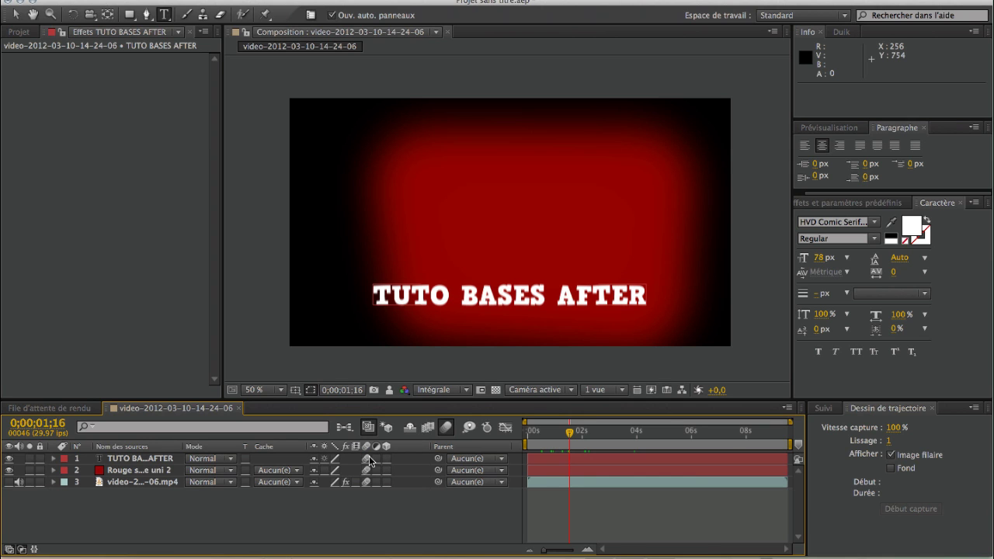
Return to the start of the composition, render a RAM preview and play back the text animation with motion blur.
drag(534, 441, 512, 440)
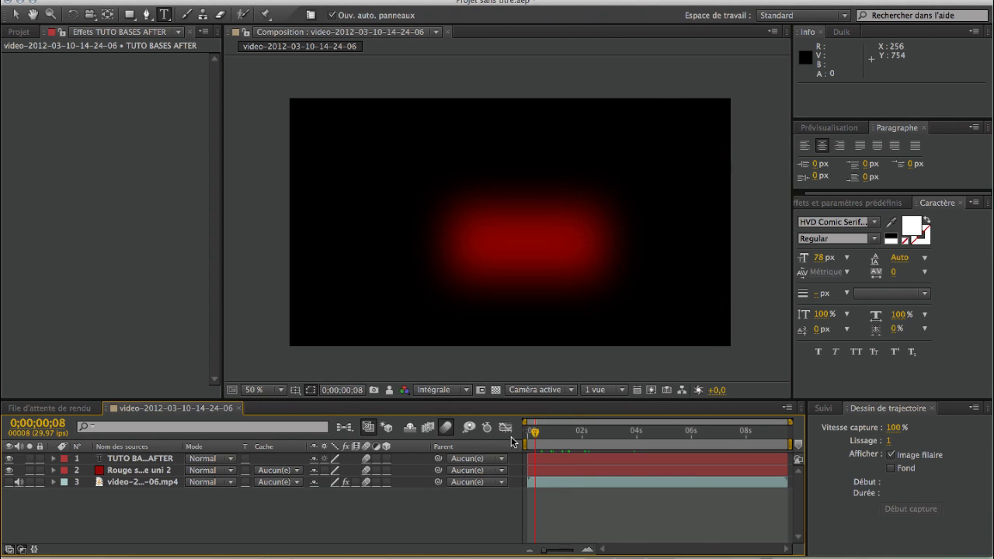
key(KP_0)
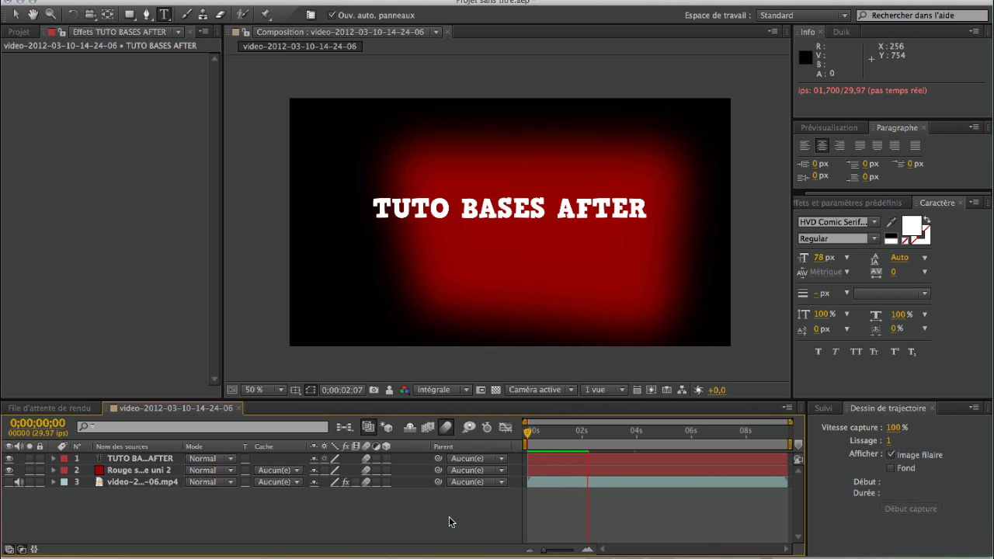
key(space)
drag(552, 435, 510, 436)
key(space)
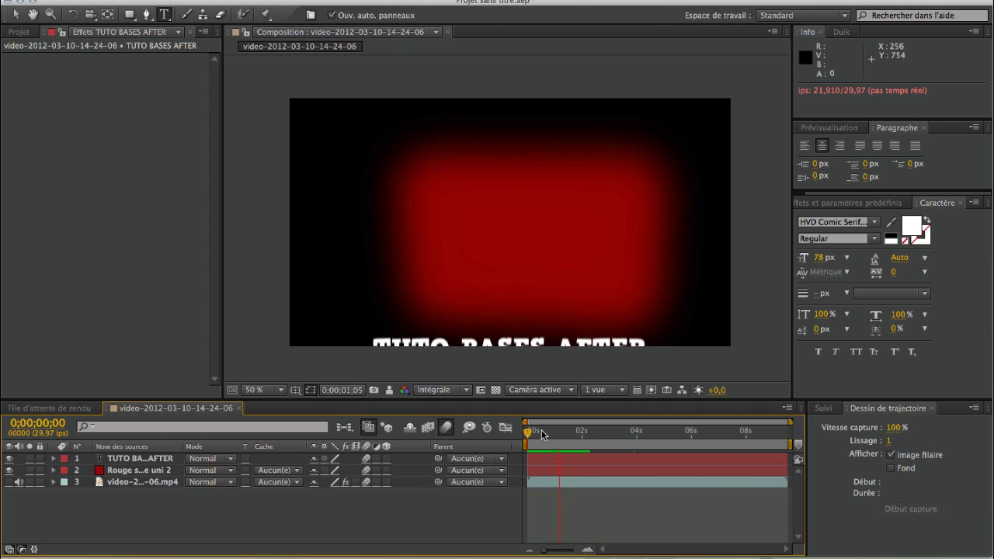